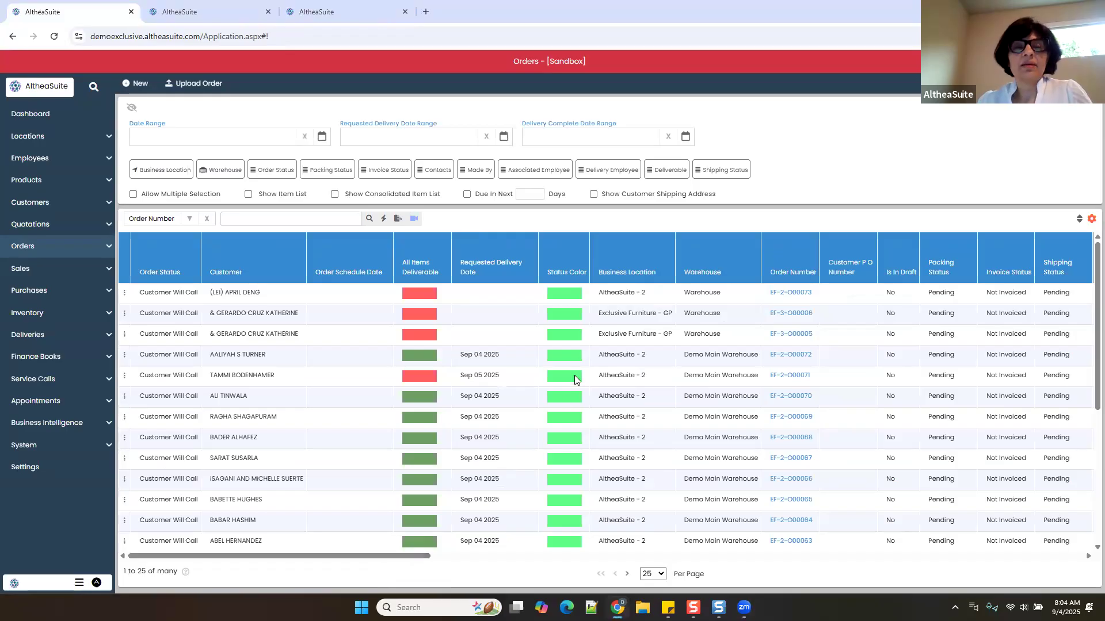
Open the list of pending deliveries
click(486, 357)
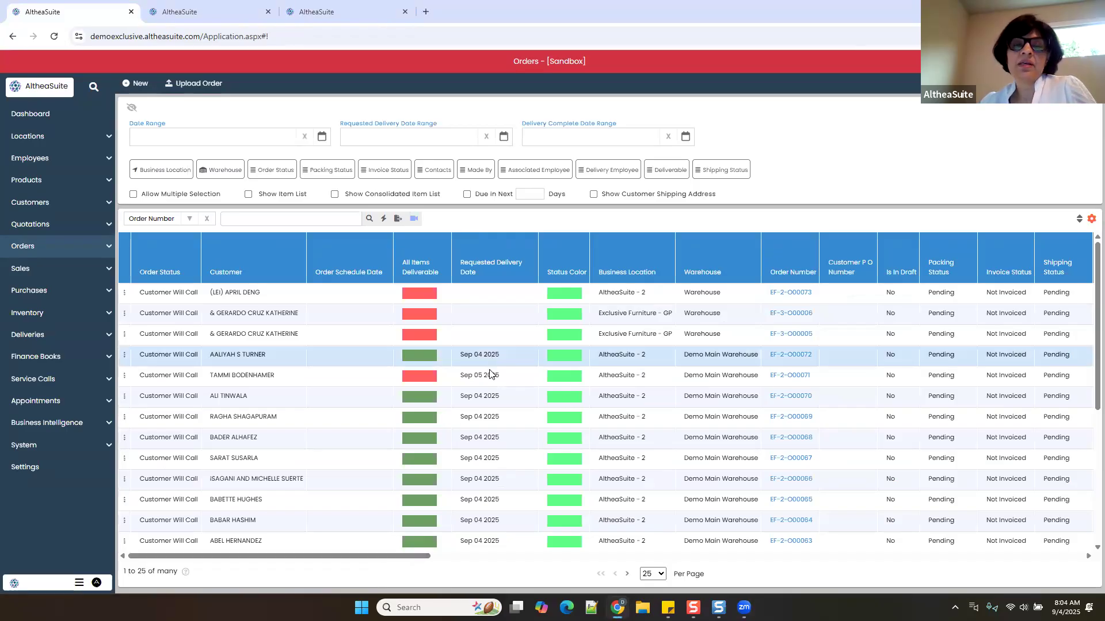
click(484, 334)
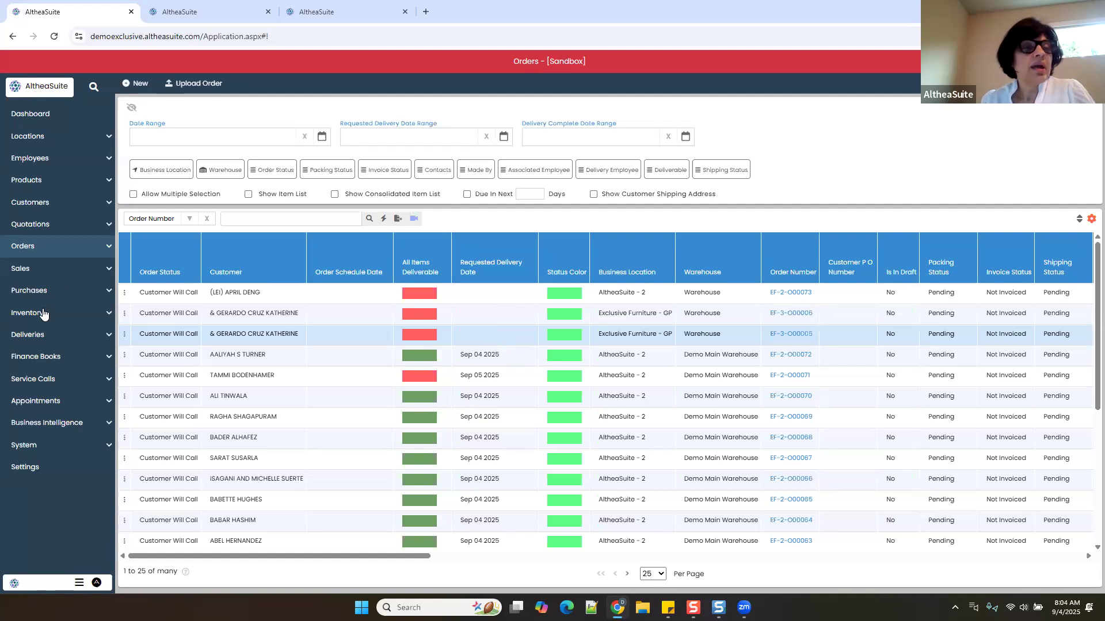
click(39, 335)
click(50, 386)
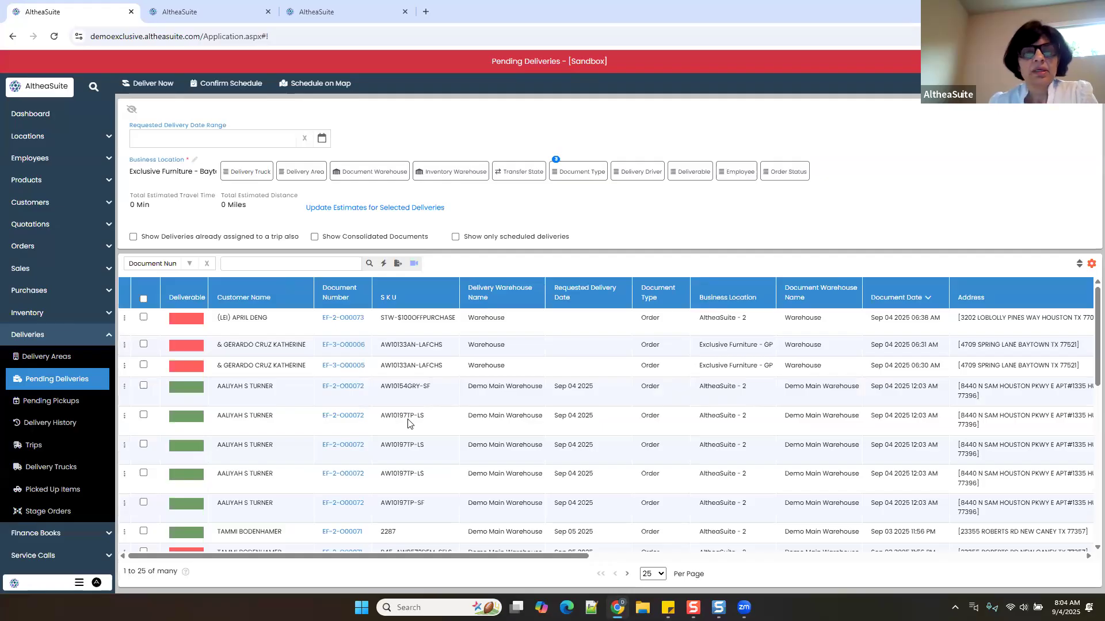
Examine the pending deliveries list, including addresses, item names, on-trip and reserved quantities, and quick lookup numbers
scroll(407, 423, down, 8)
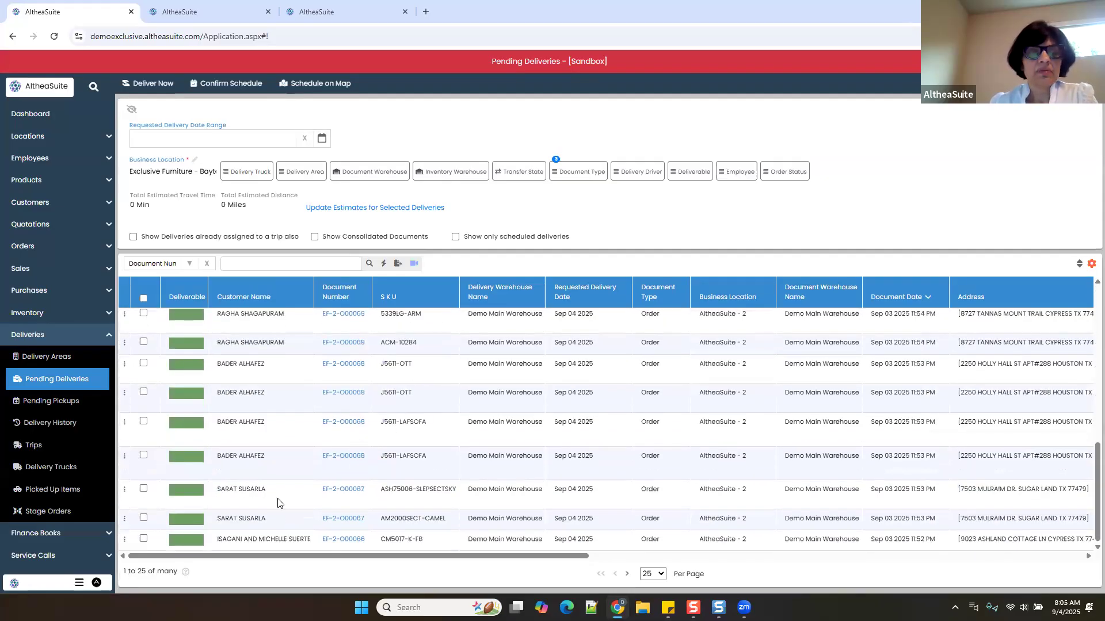
drag(297, 561, 538, 559)
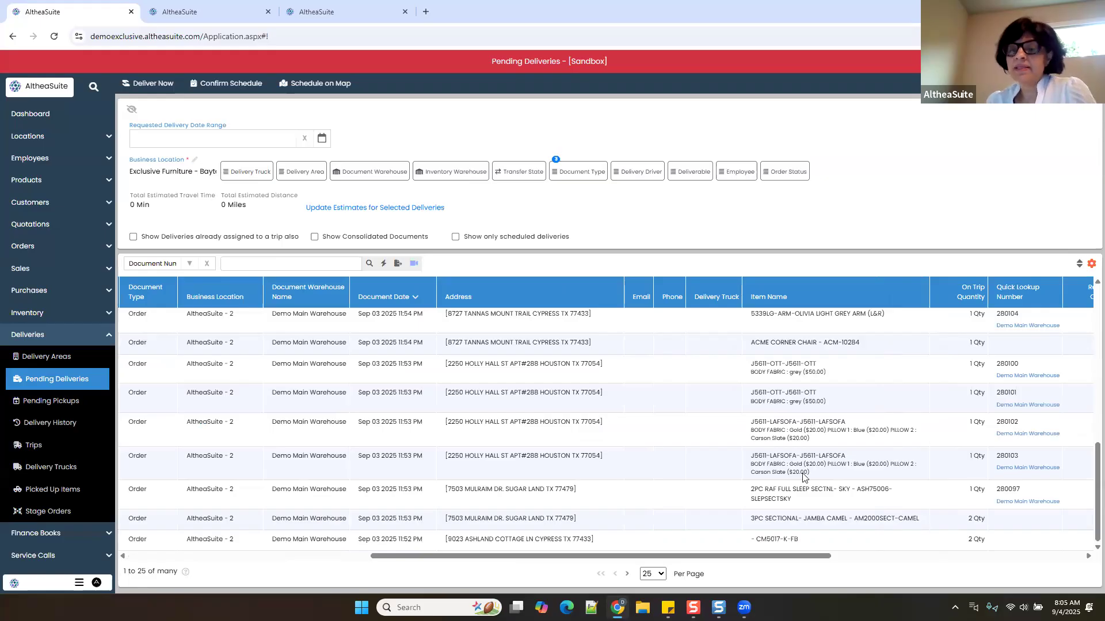
scroll(796, 408, up, 2)
double_click(755, 374)
shift+click(875, 378)
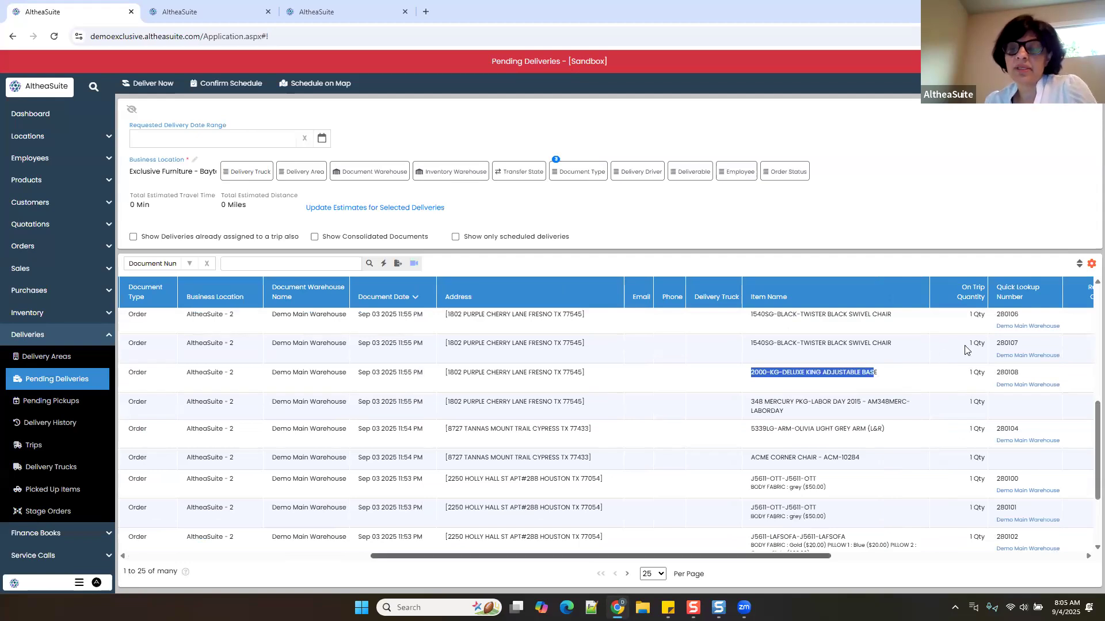
scroll(965, 350, right, 4)
click(838, 388)
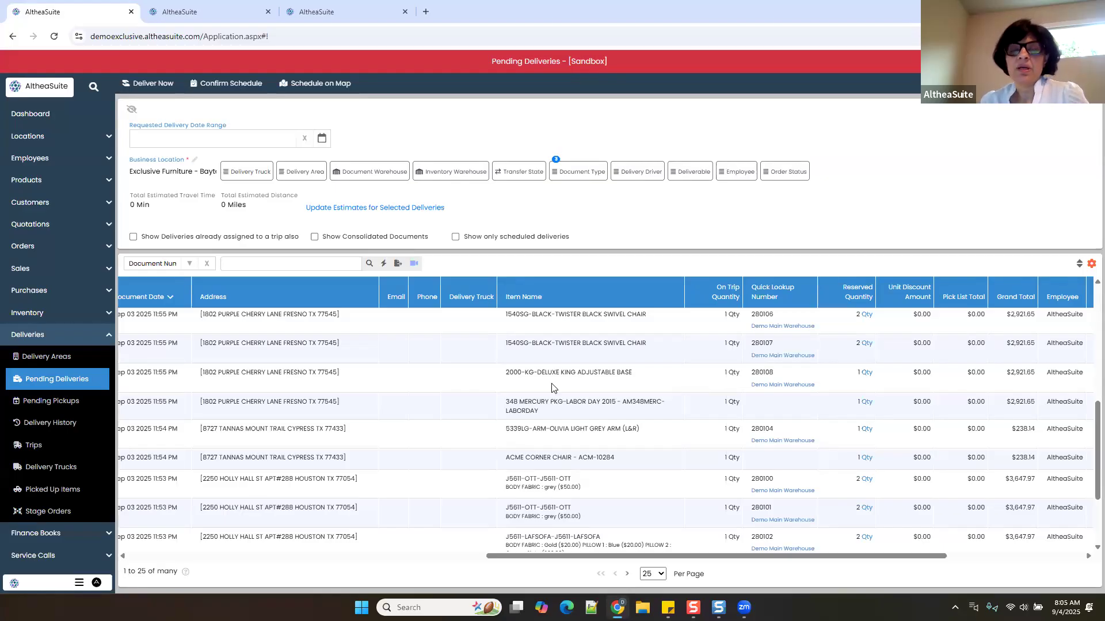
drag(516, 556, 82, 560)
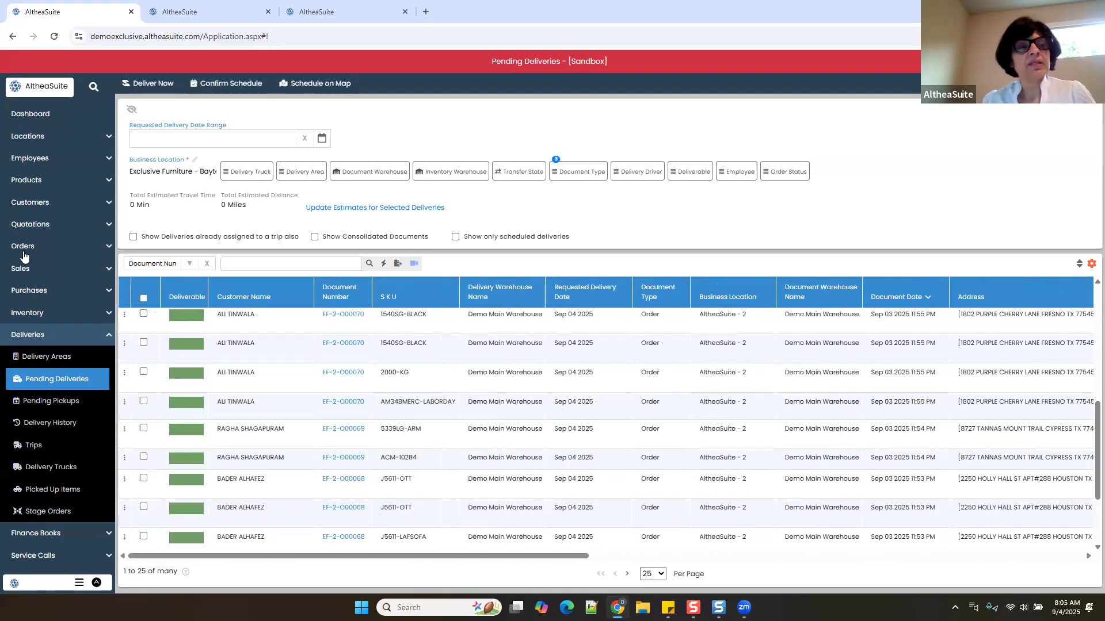
View the delivery truck calendar and the list of appointments
scroll(59, 401, down, 1)
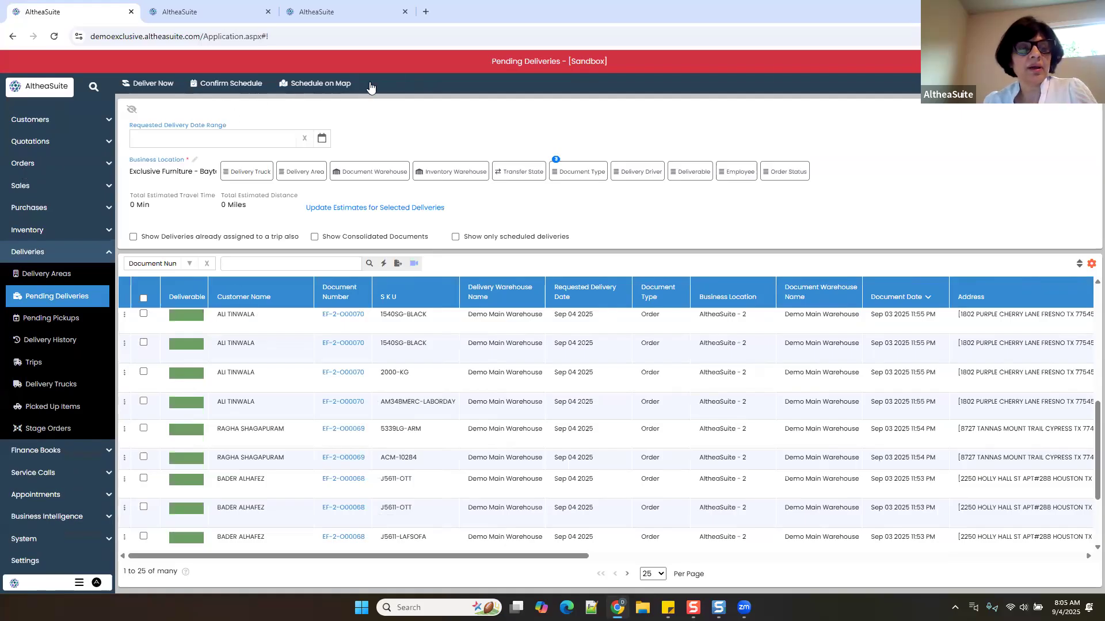
click(49, 496)
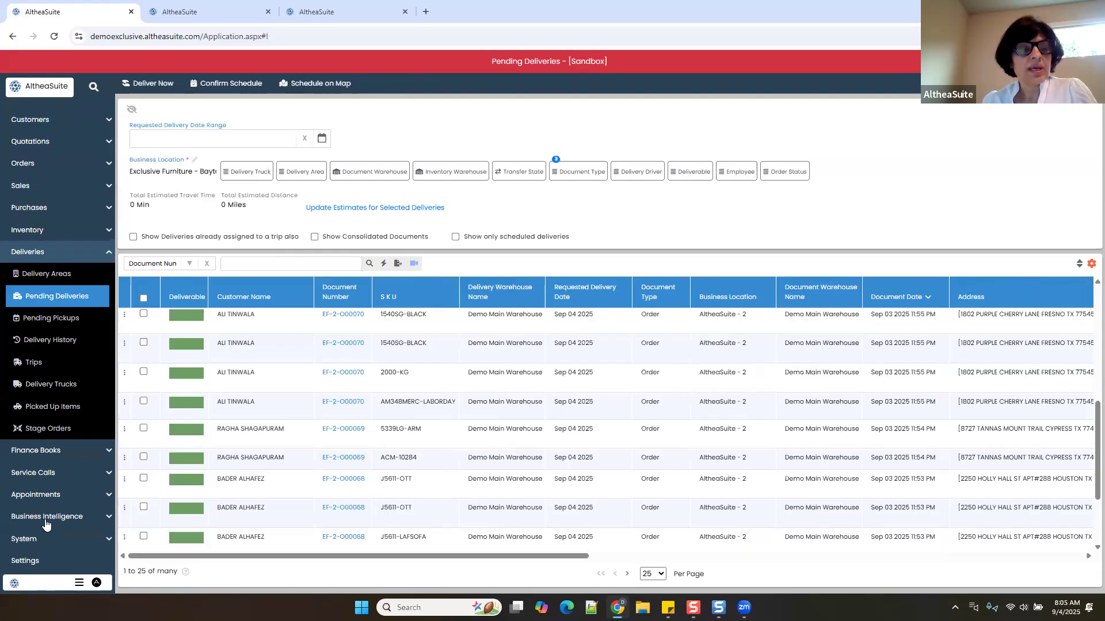
click(51, 523)
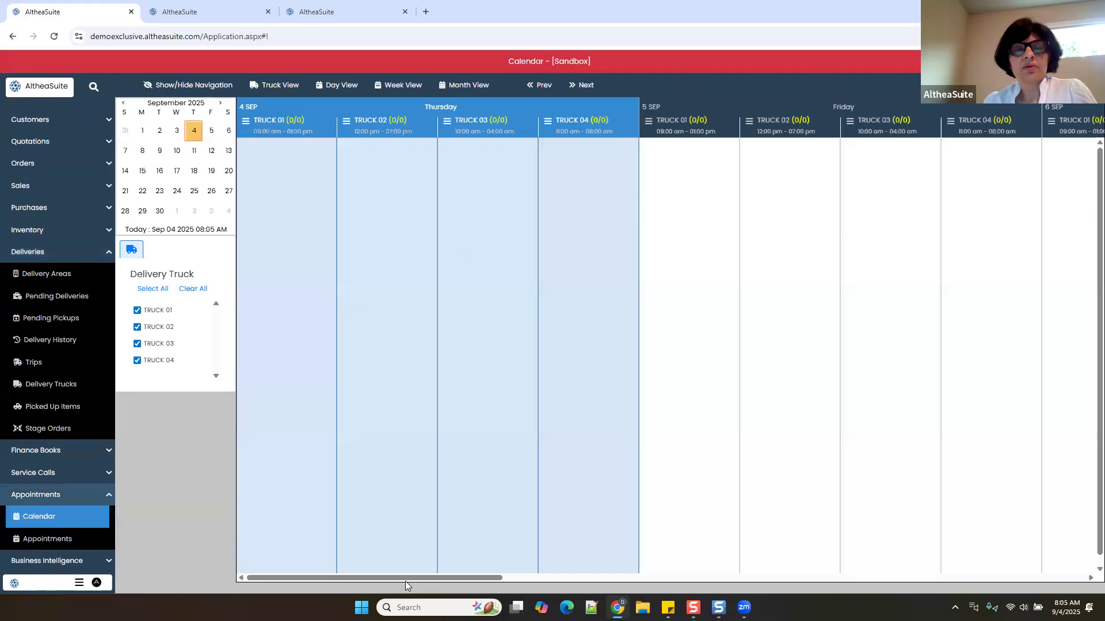
drag(405, 578, 124, 574)
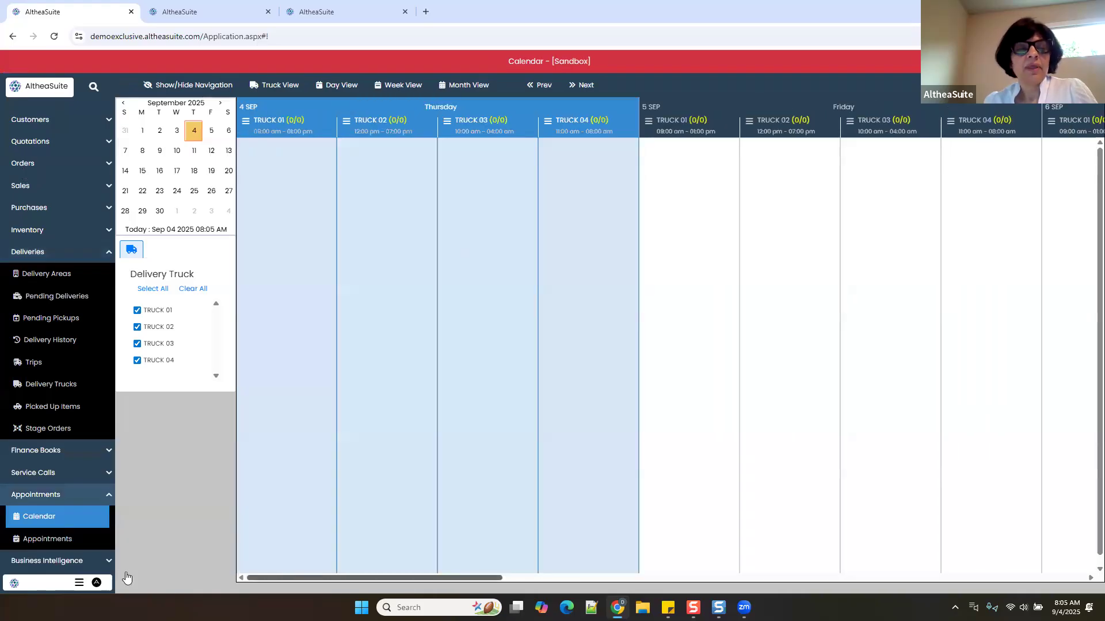
click(66, 539)
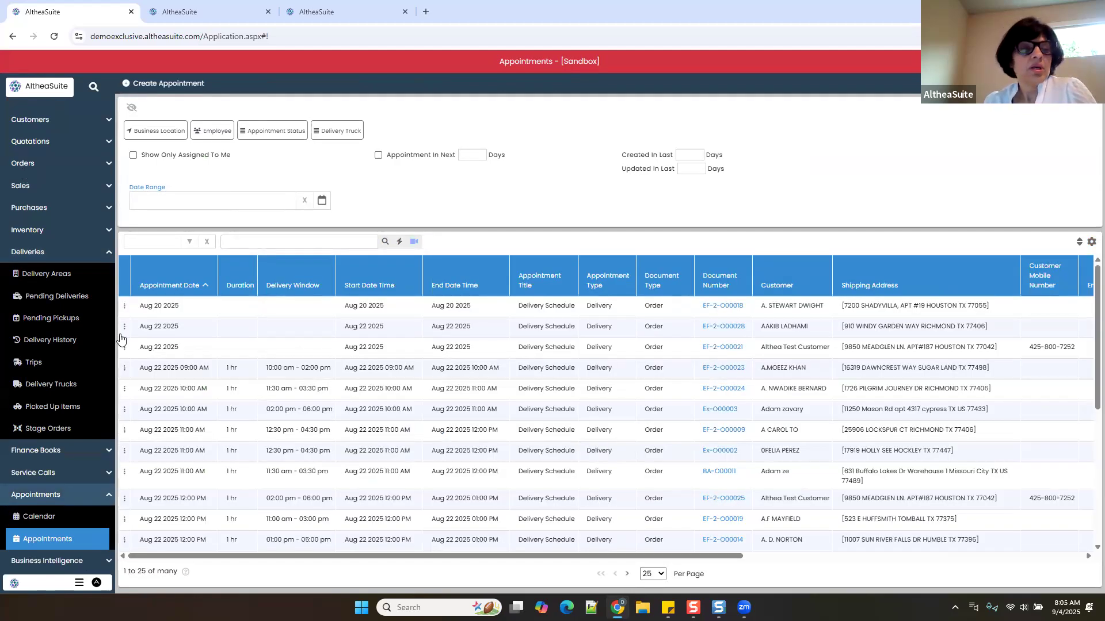
Confirm the schedule of the first pending delivery for September 4, 2025
click(51, 301)
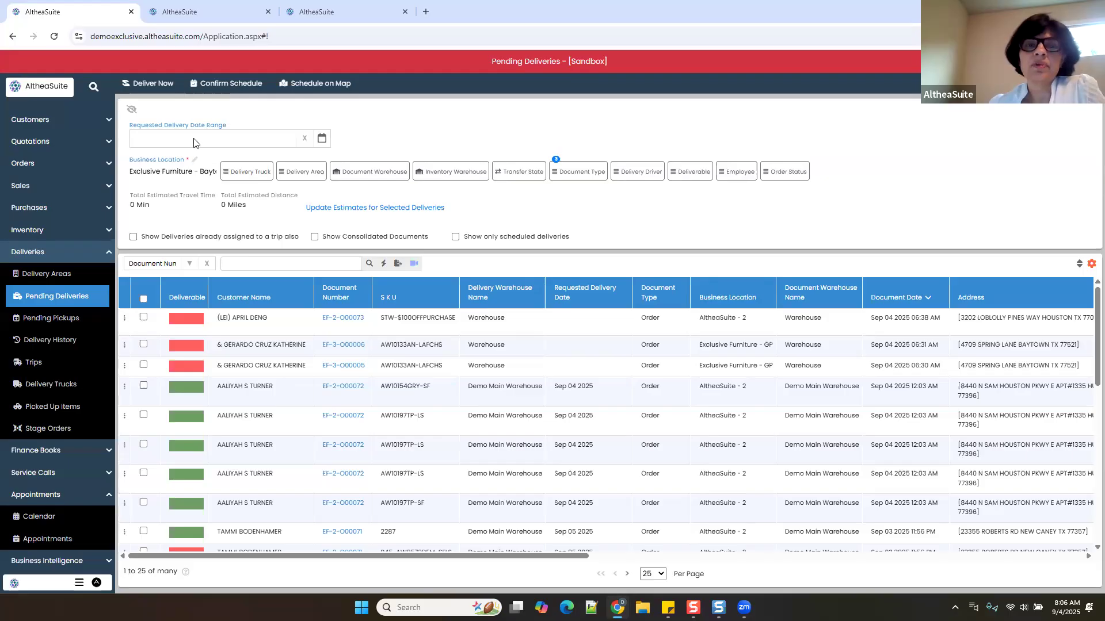
click(143, 319)
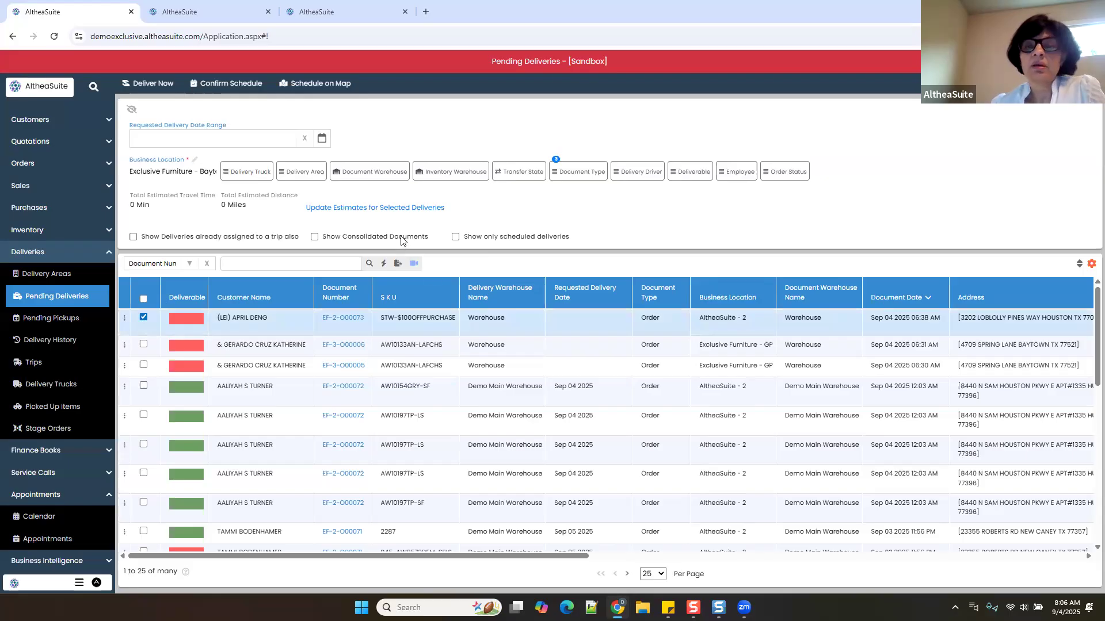
click(244, 84)
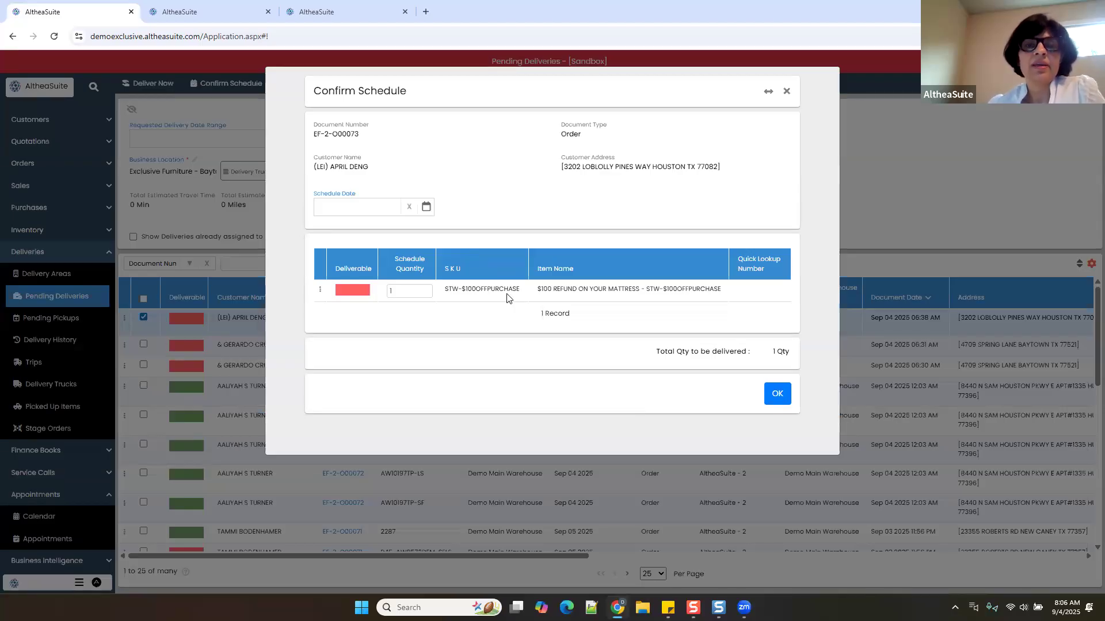
click(426, 208)
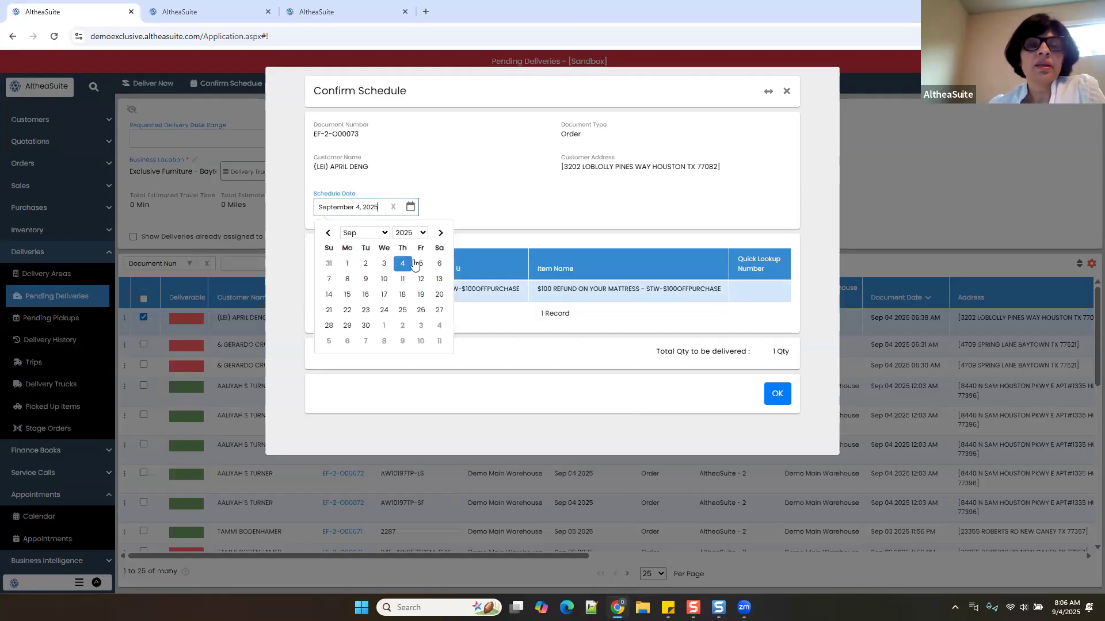
click(403, 263)
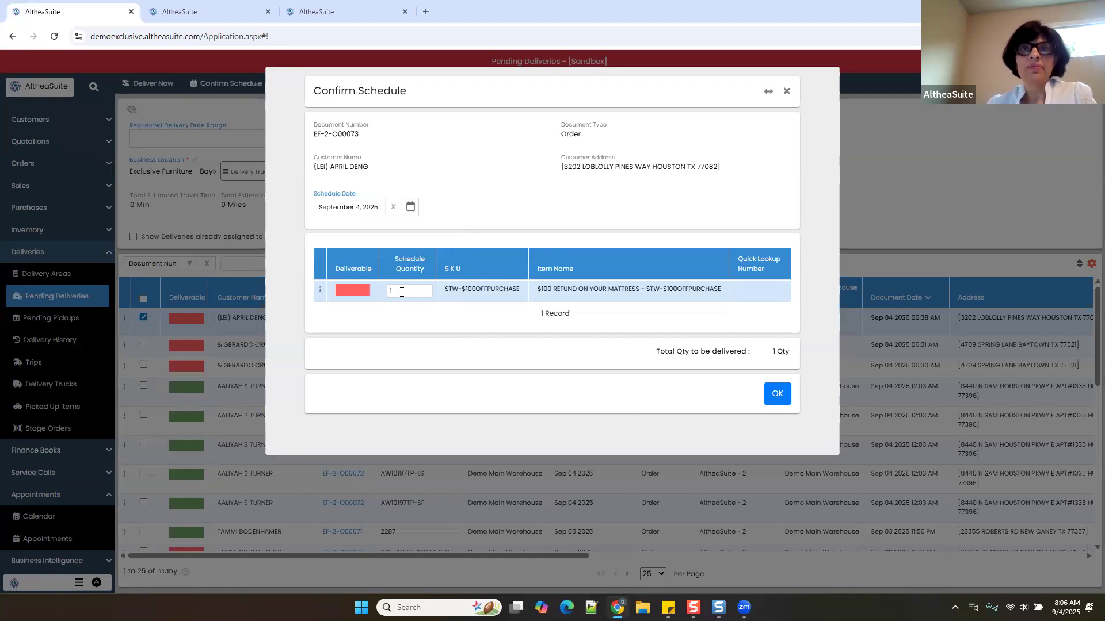
click(776, 395)
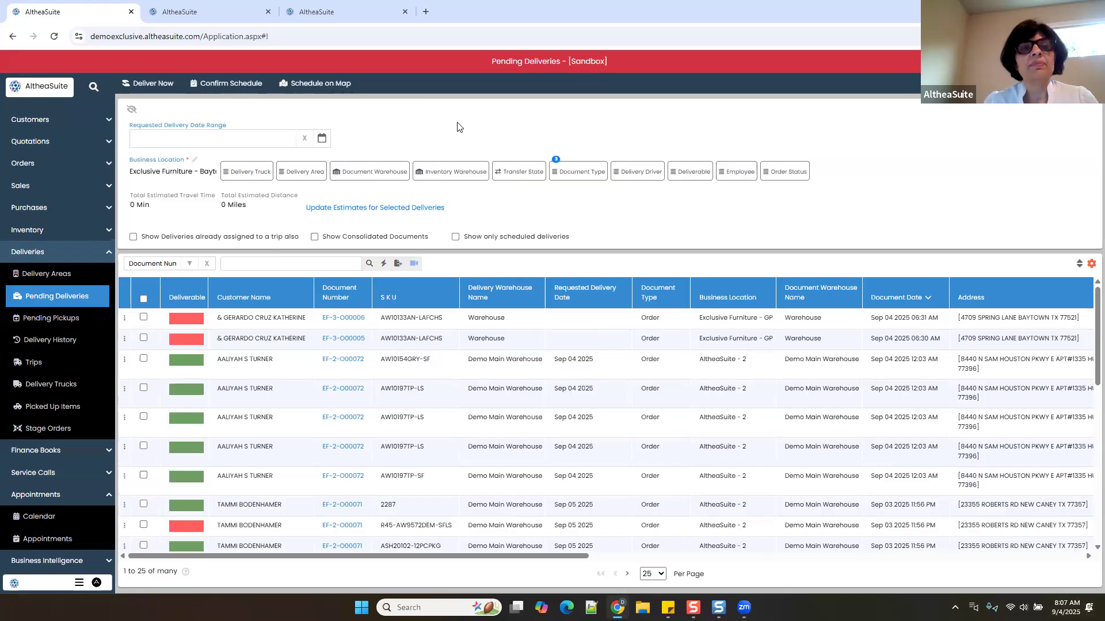
Open the pending deliveries' map scheduling for September 4, 2025 and inspect the confirmed delivery's location
click(320, 85)
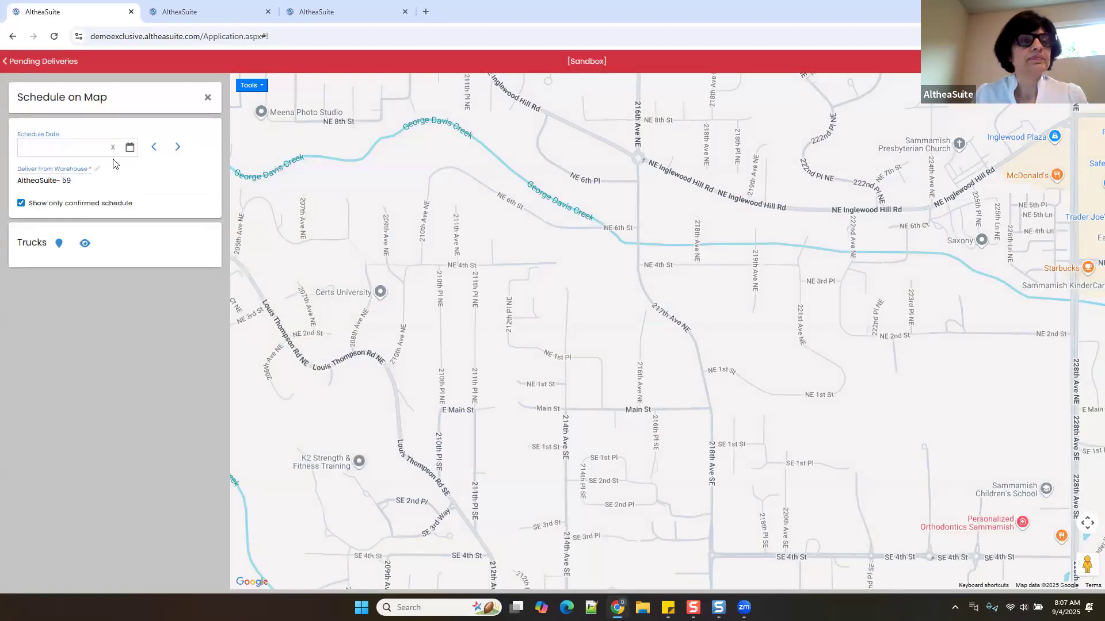
click(130, 150)
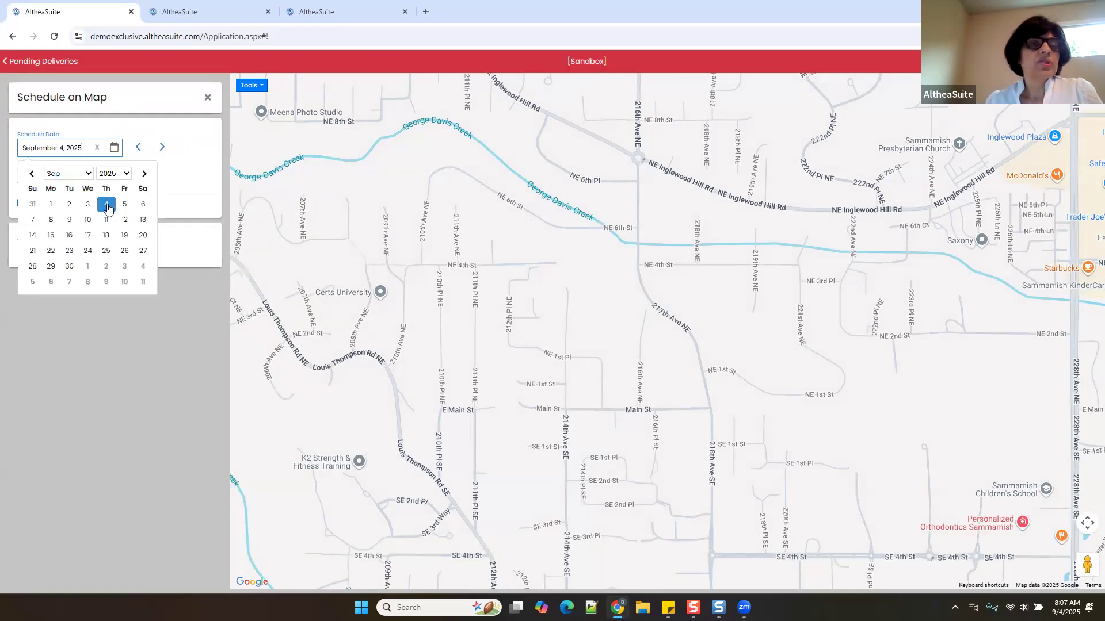
click(104, 205)
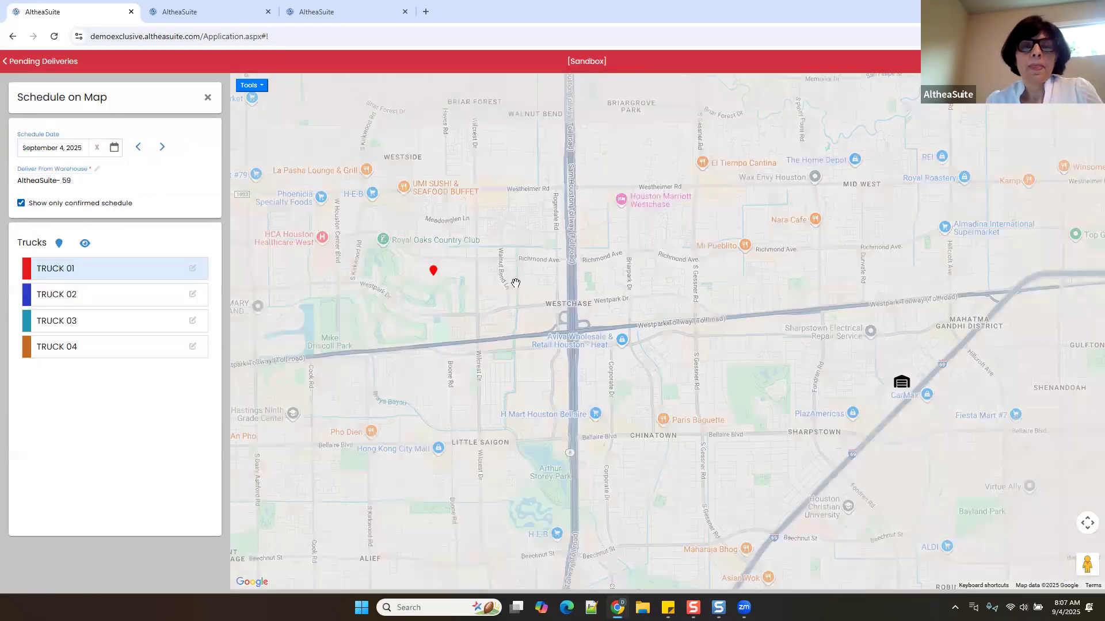
scroll(515, 283, down, 4)
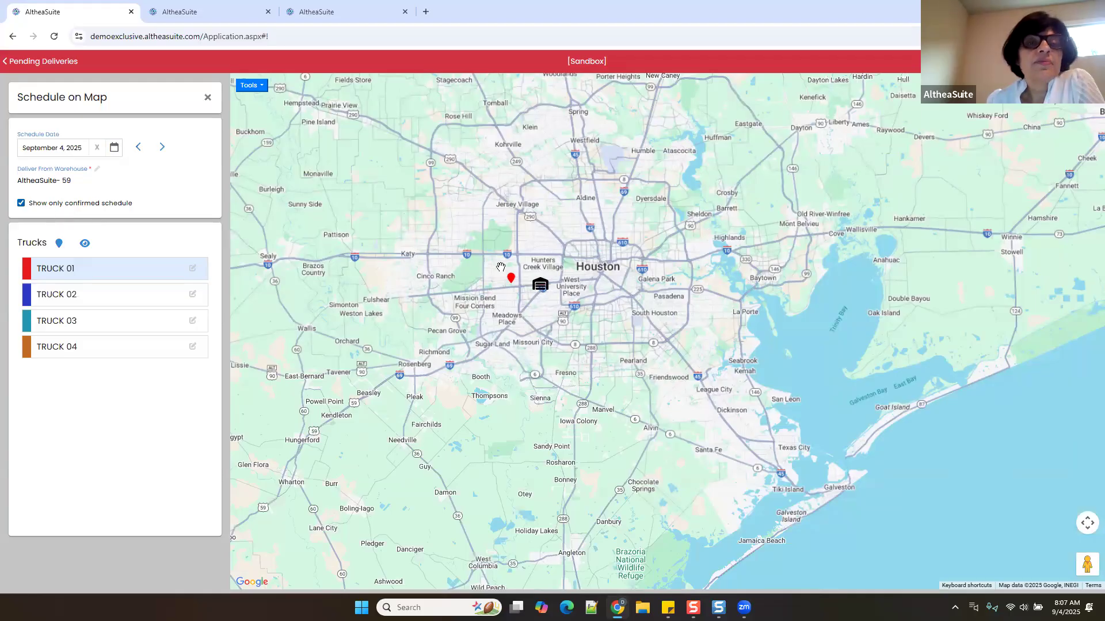
mouse_move(513, 287)
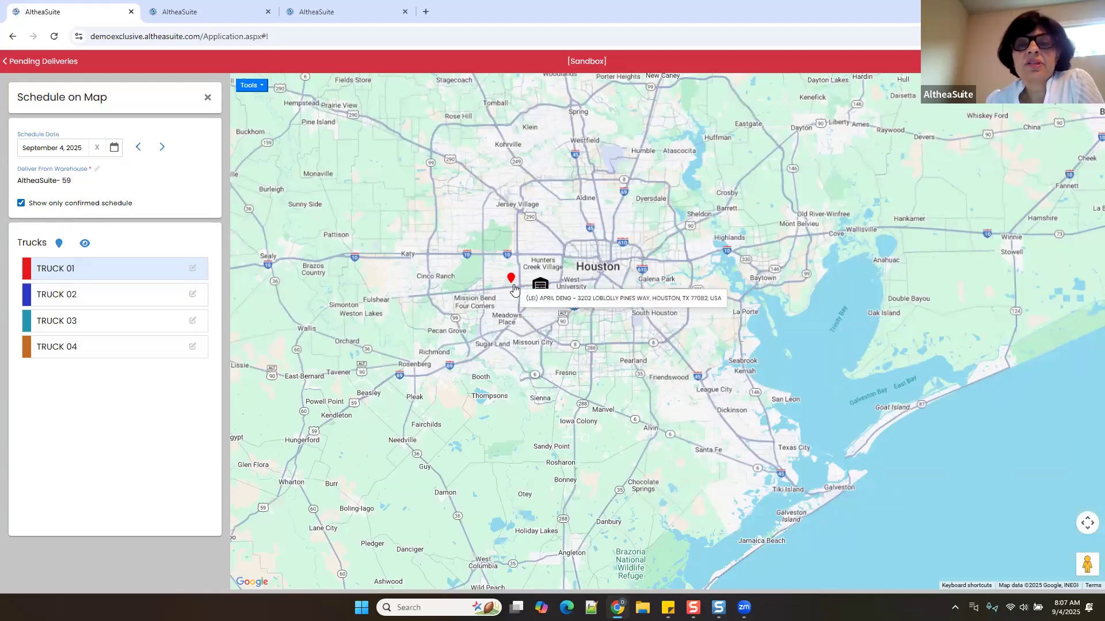
scroll(510, 283, up, 2)
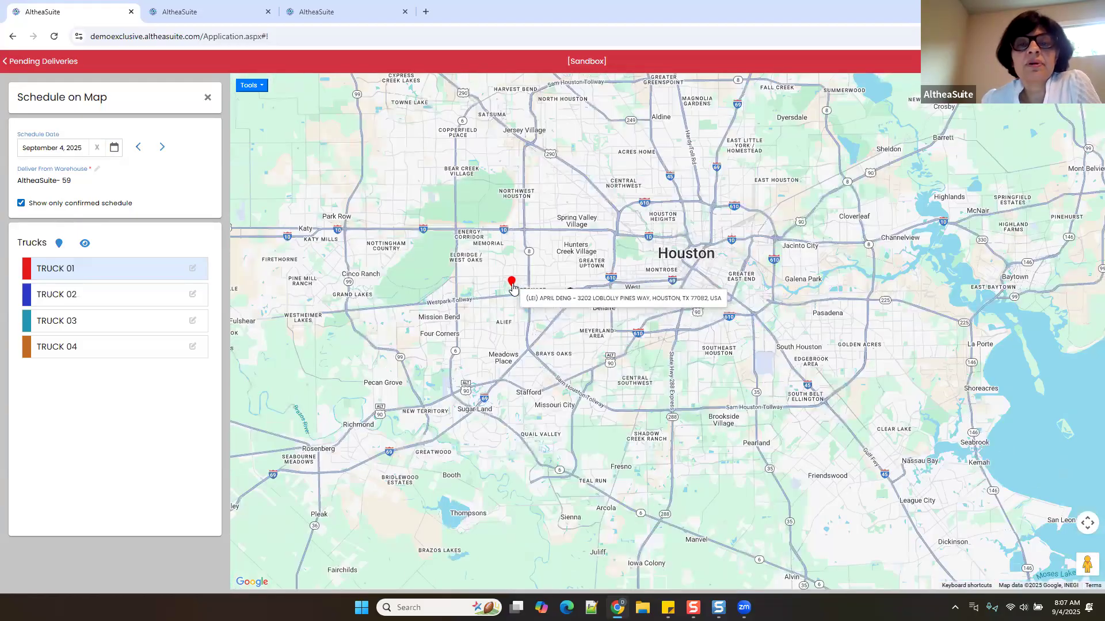
Show unconfirmed deliveries on the map as well and inspect their locations around Houston
click(67, 205)
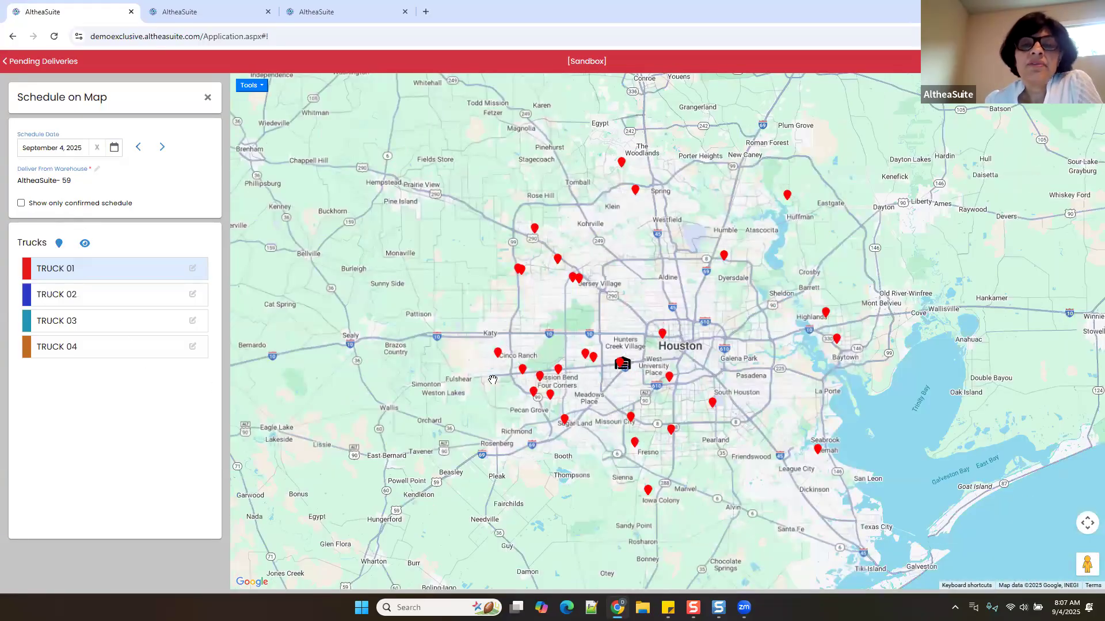
mouse_move(499, 357)
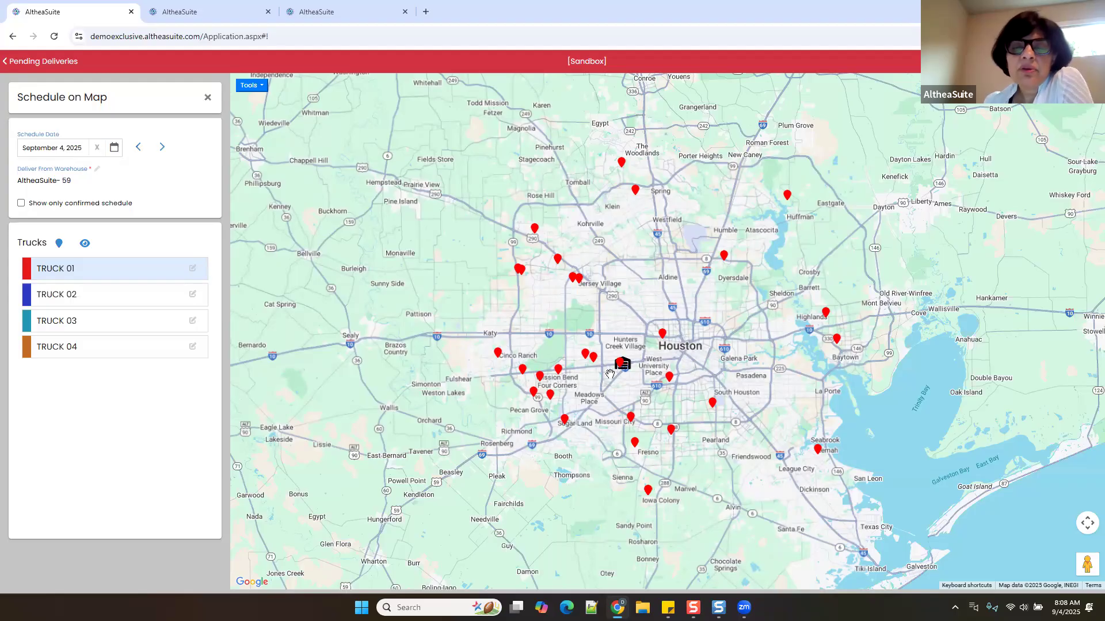
scroll(680, 318, down, 1)
scroll(680, 318, up, 2)
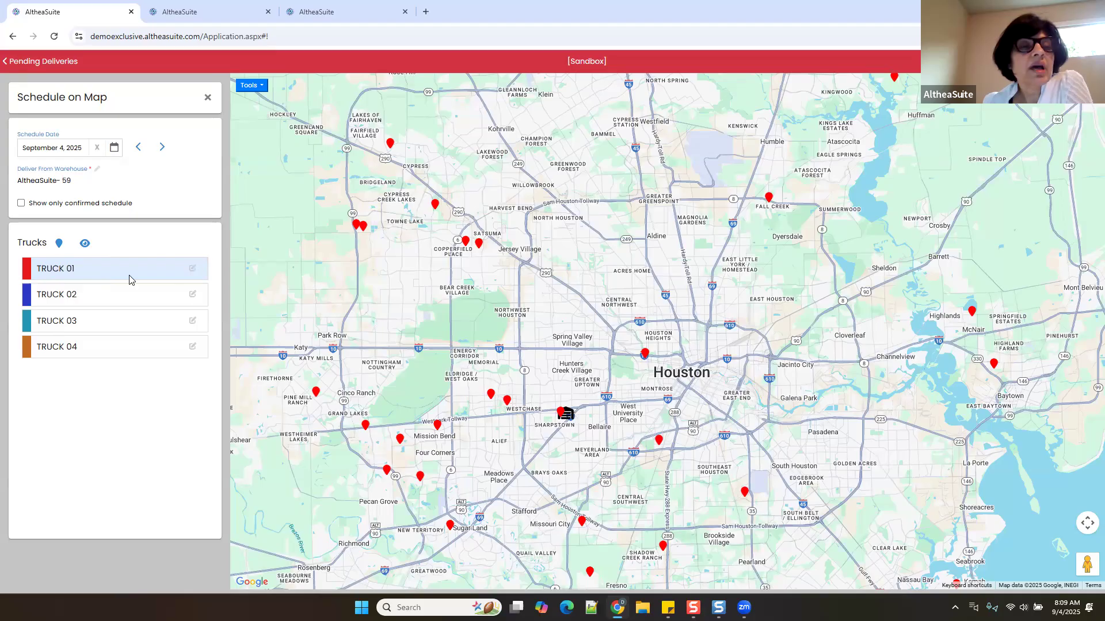
Try routing Truck 01 through six delivery stops west and southwest of Houston, and clear that route
click(192, 270)
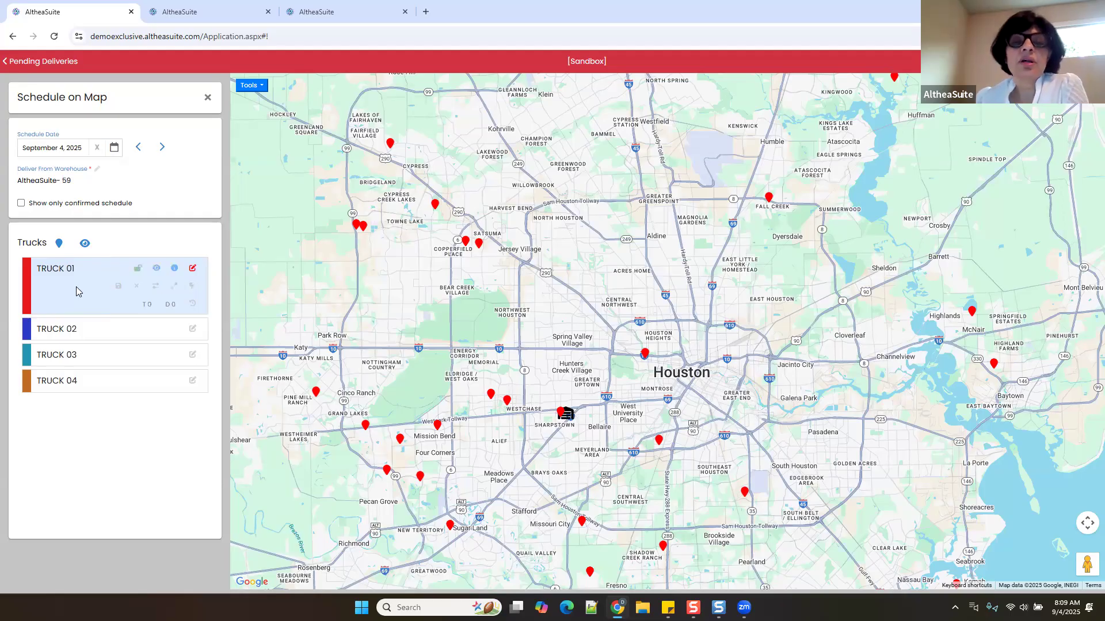
scroll(458, 293, down, 1)
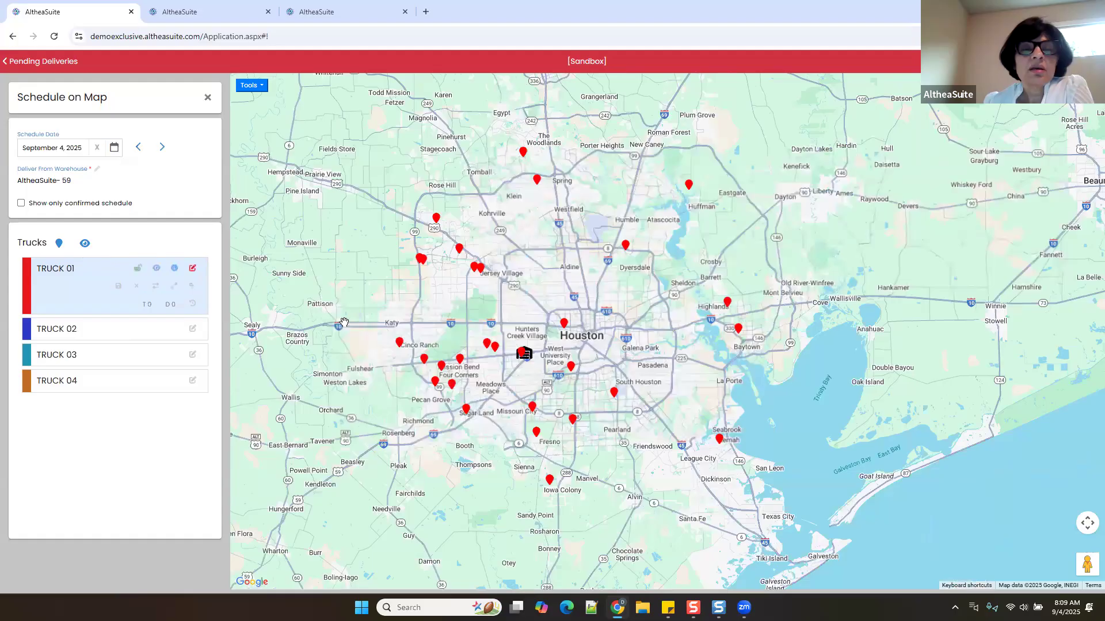
click(399, 344)
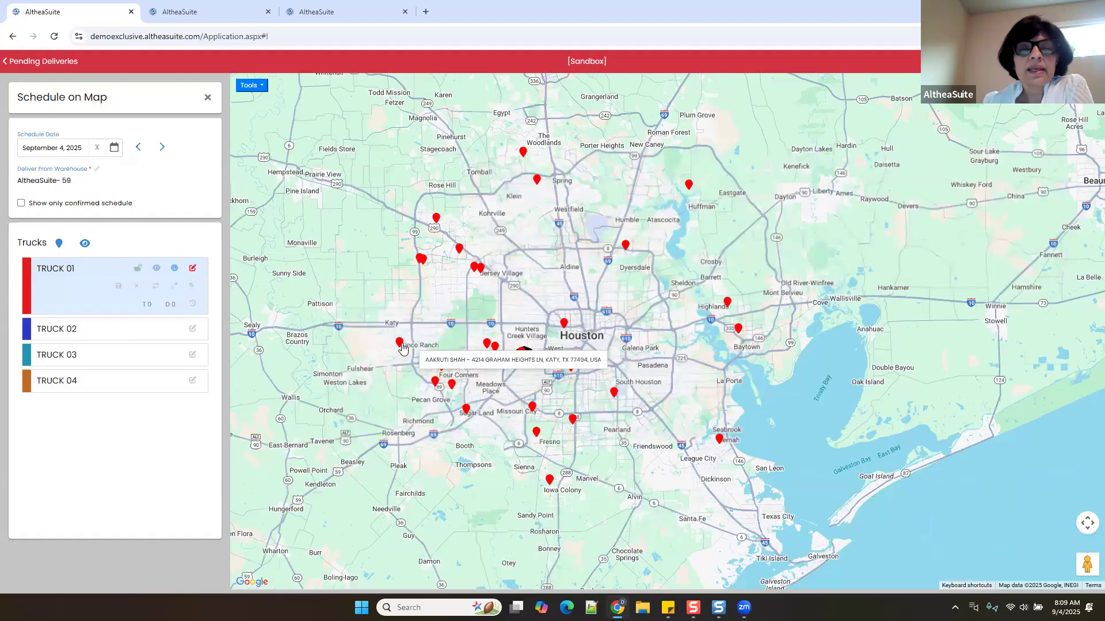
click(436, 384)
click(451, 385)
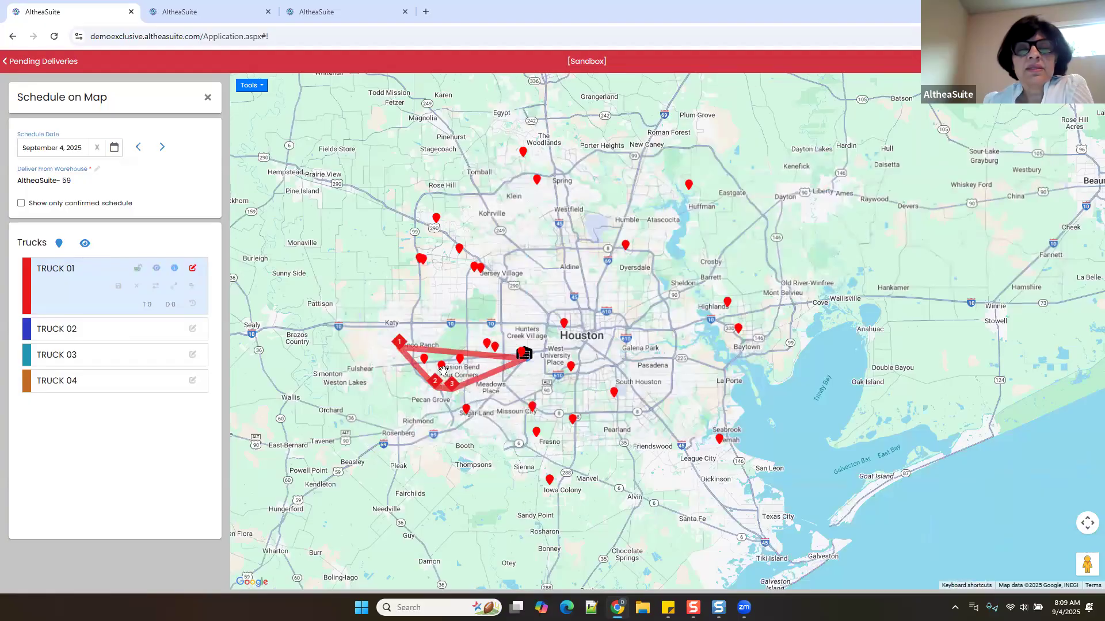
click(441, 365)
click(423, 359)
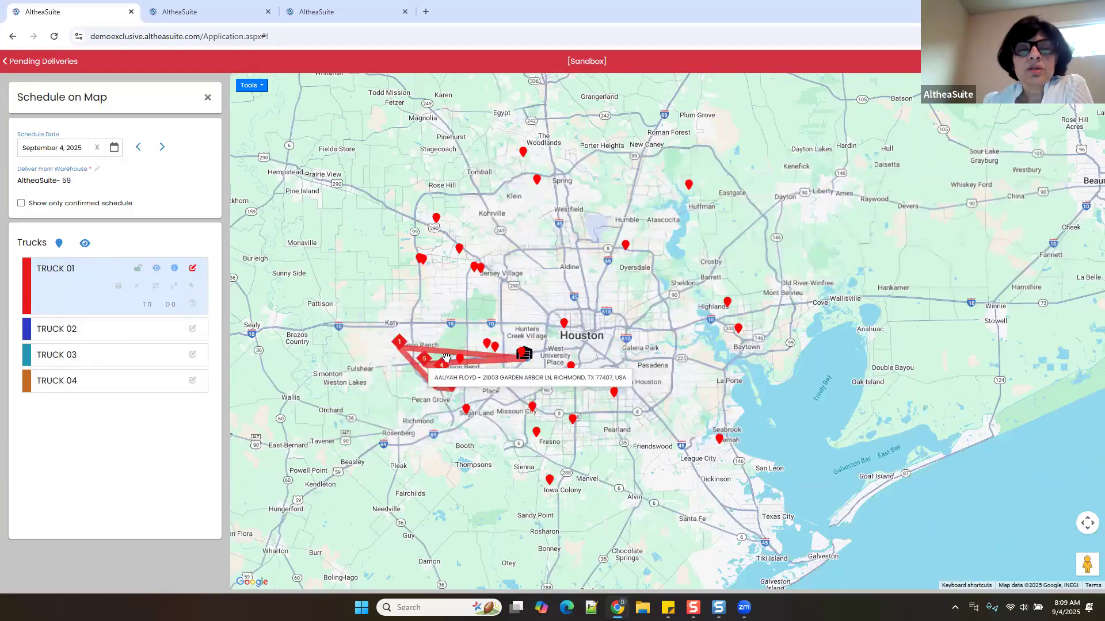
click(459, 359)
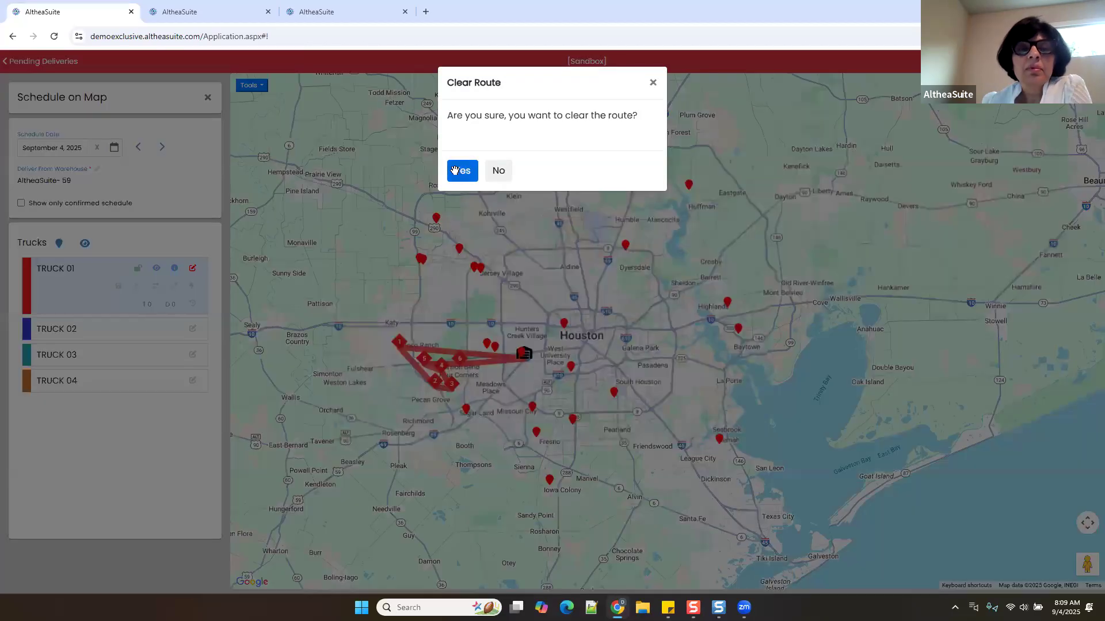
click(454, 171)
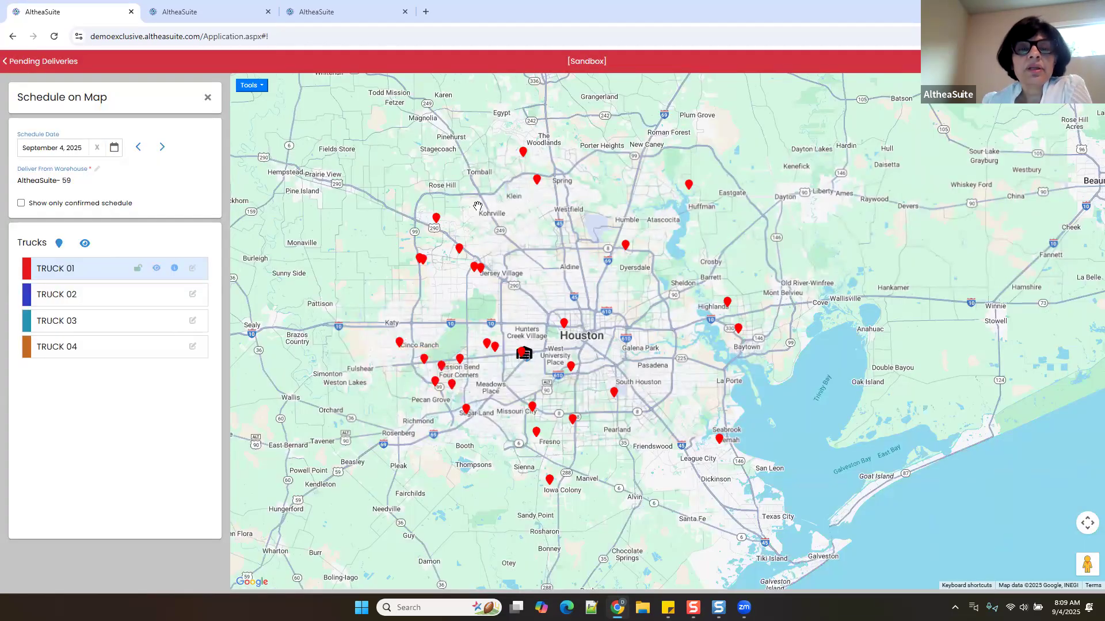
Draw an auto-route area around the delivery stops between Katy, Rosenberg, Sugar Land and the warehouse
click(261, 86)
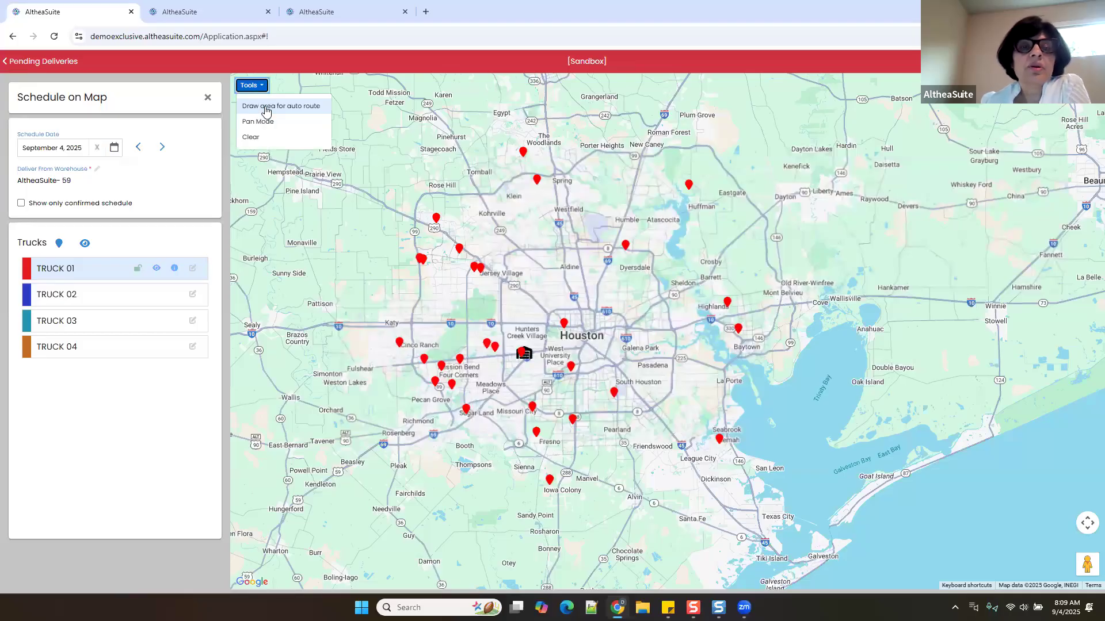
click(266, 107)
click(373, 321)
click(378, 377)
click(394, 430)
click(443, 460)
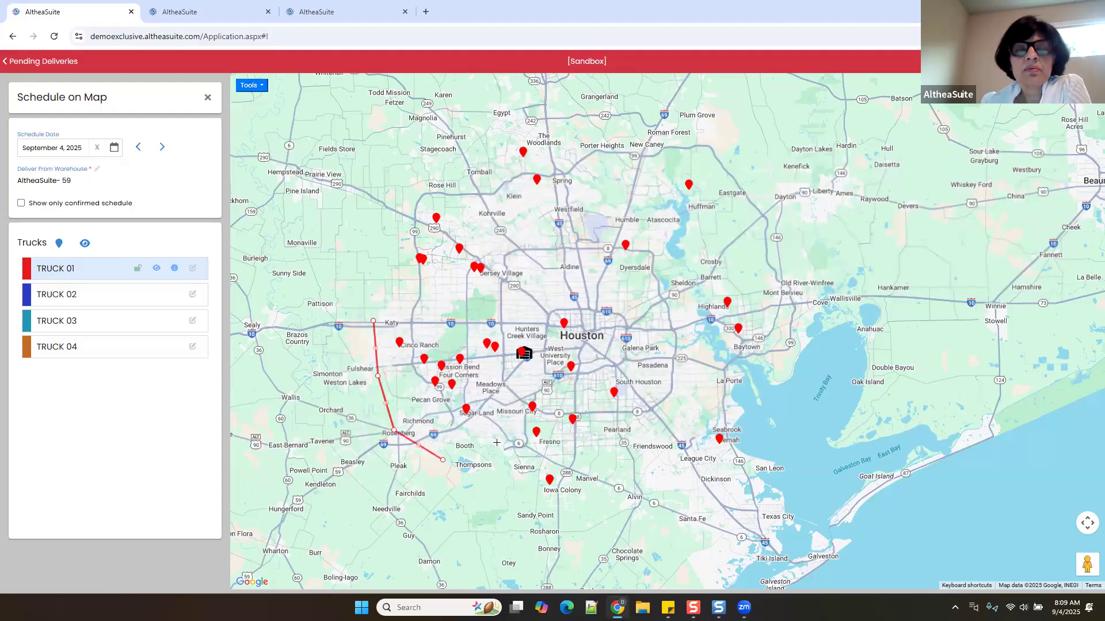
click(504, 430)
click(541, 356)
click(529, 329)
click(373, 321)
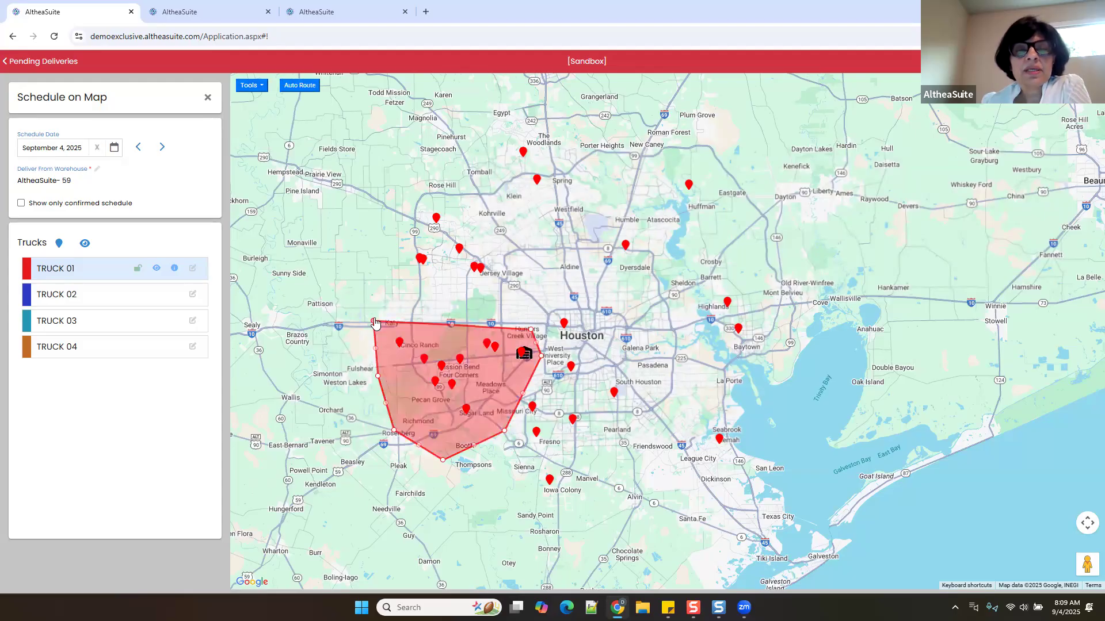
Put Truck 01 in edit mode, try auto-routing it within the drawn area, and clear that route
click(299, 85)
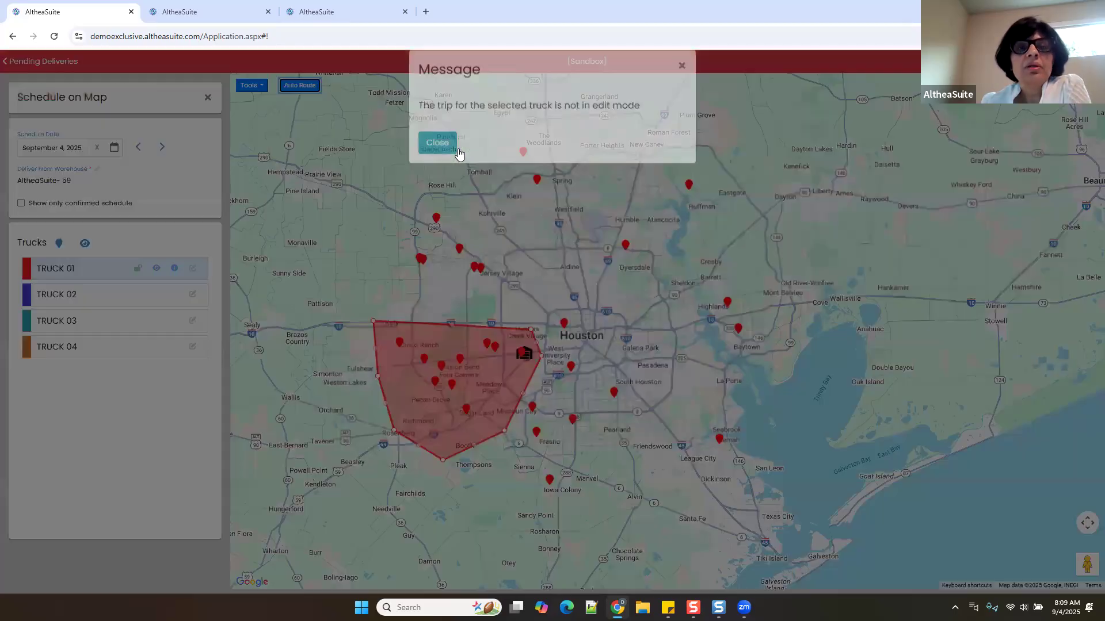
click(447, 145)
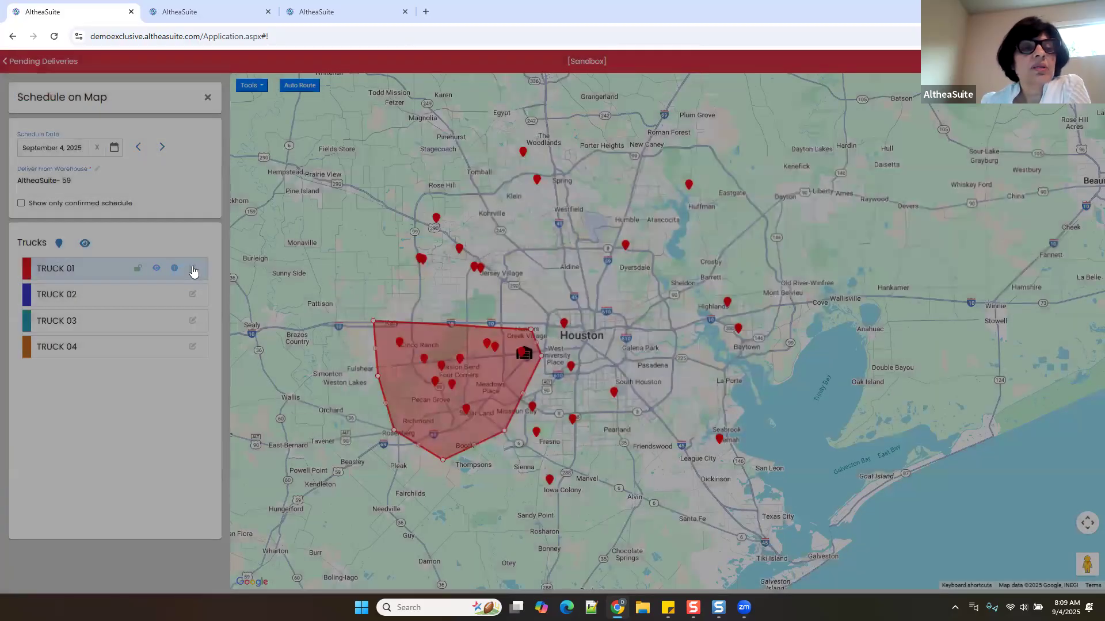
click(192, 269)
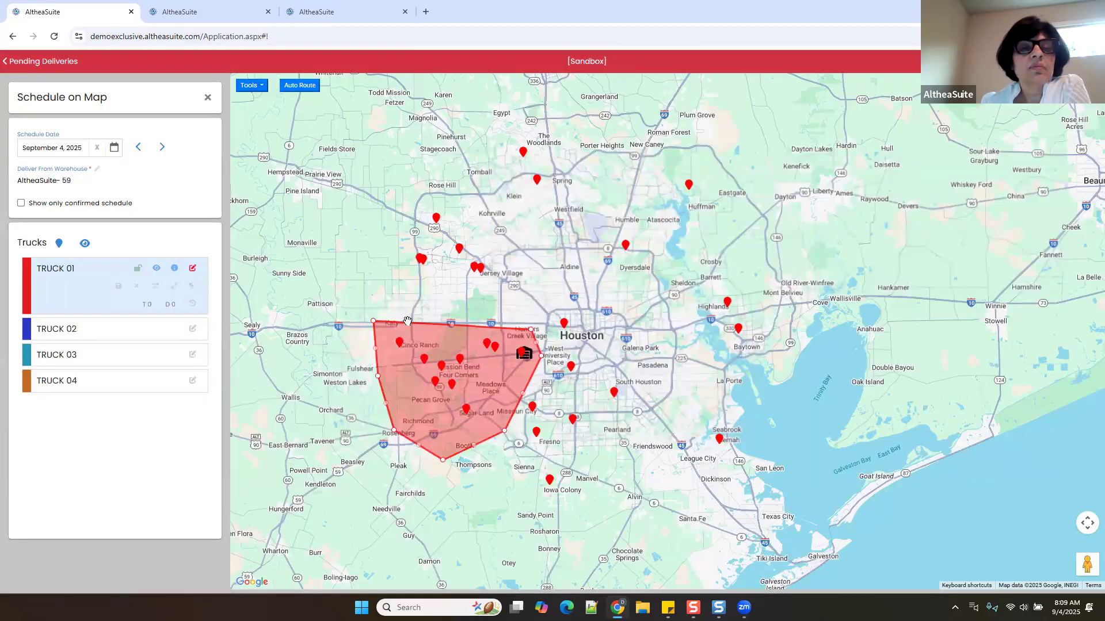
click(300, 87)
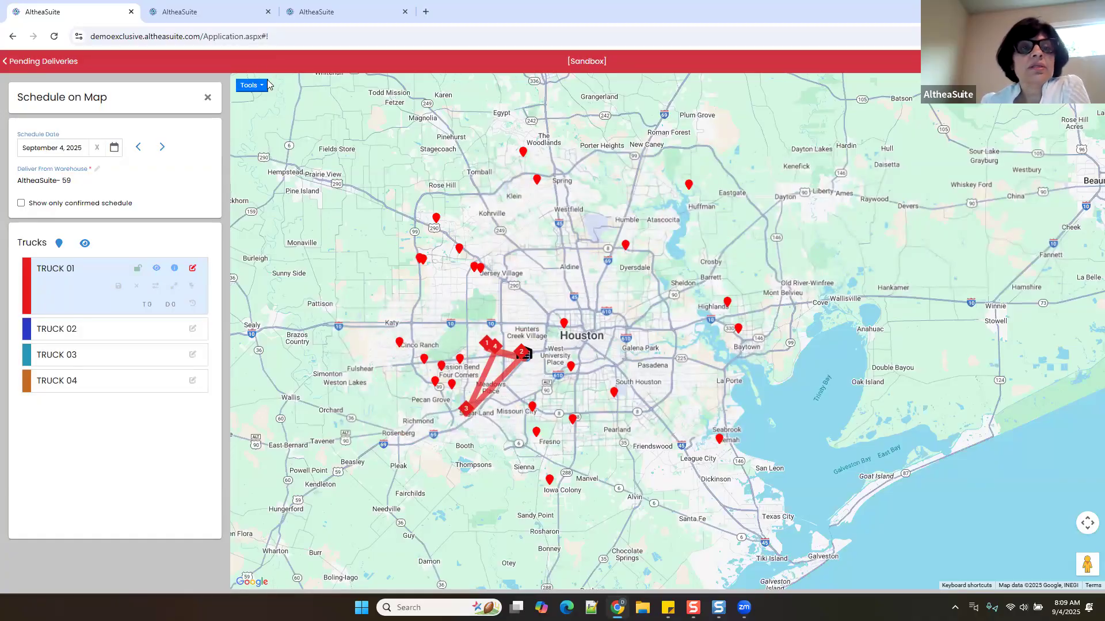
click(136, 291)
click(464, 173)
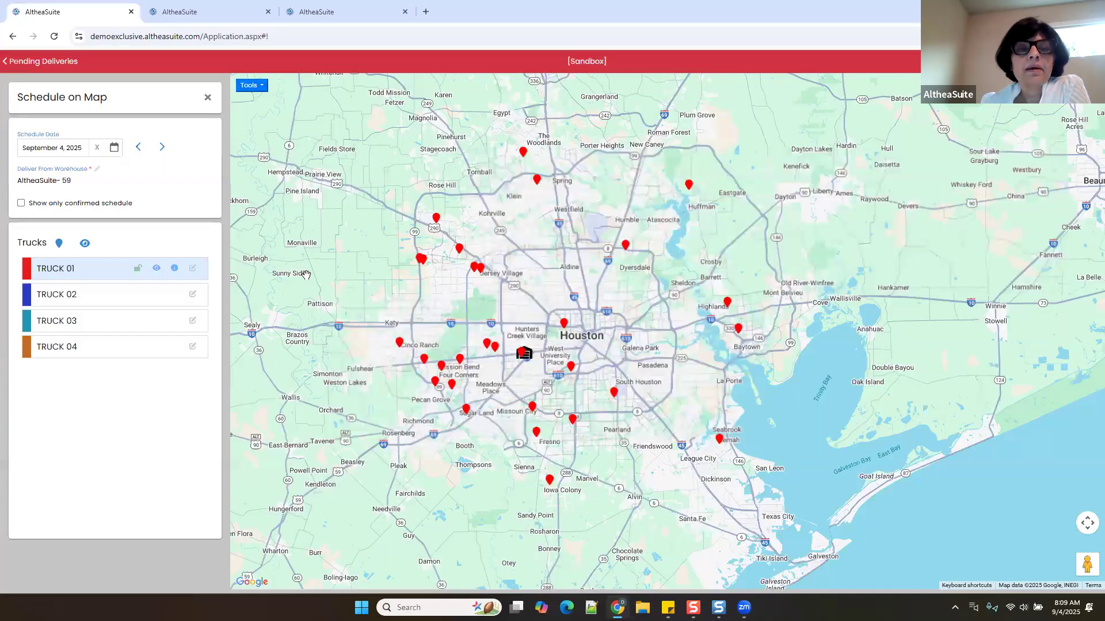
Draw a larger auto-route area from Katy past the warehouse and southeast to Rosharon, covering the Fresno and Iowa Colony stops
click(252, 85)
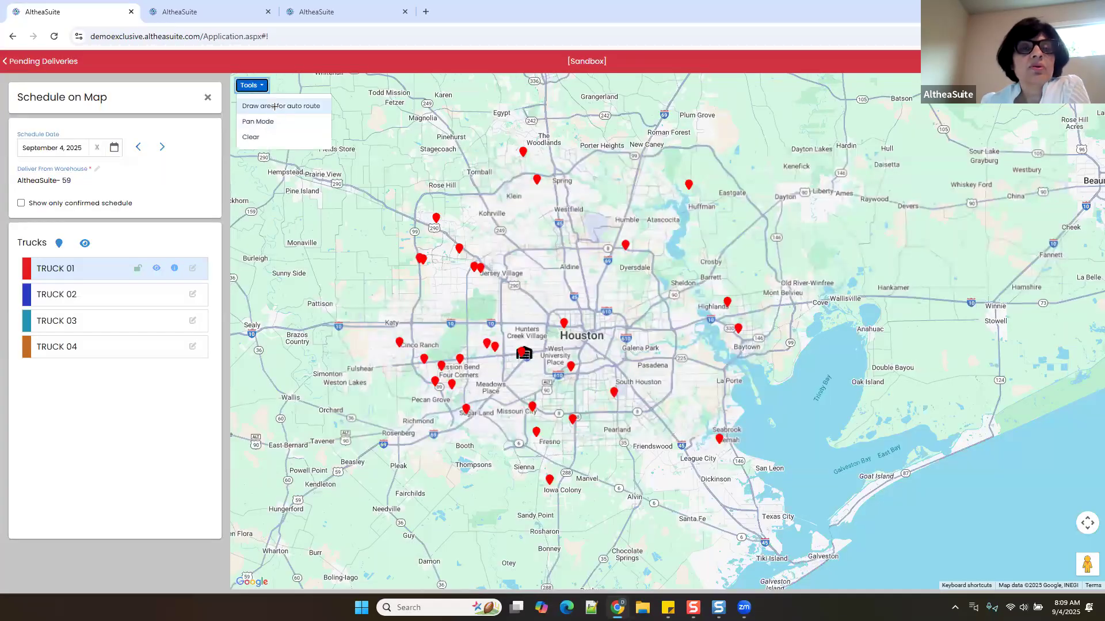
click(373, 324)
click(470, 309)
click(538, 339)
click(541, 386)
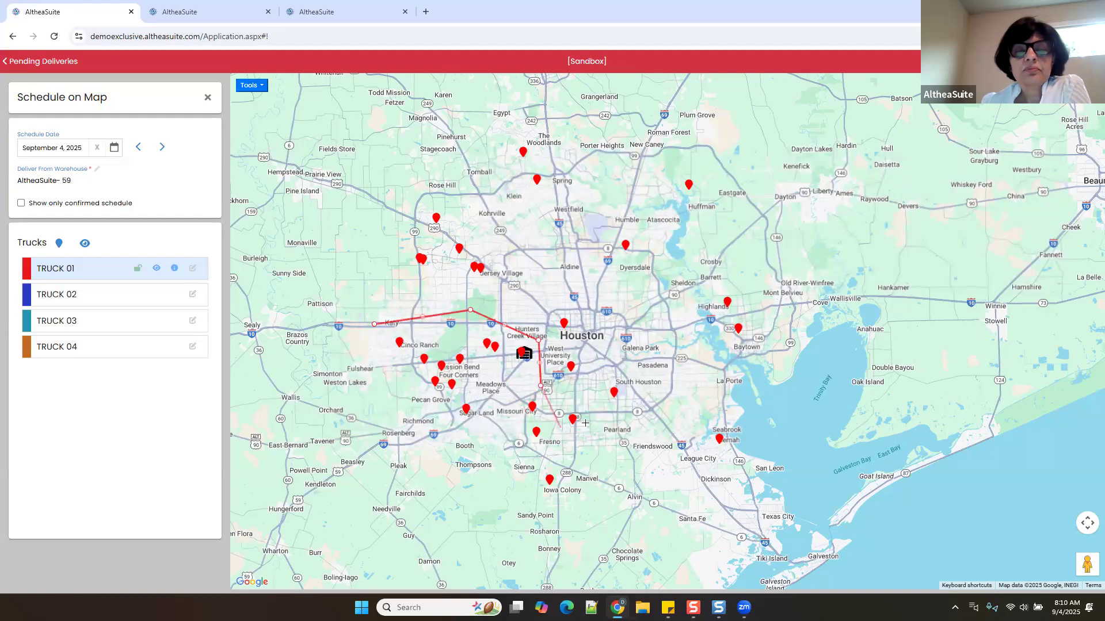
click(599, 420)
click(589, 524)
click(481, 544)
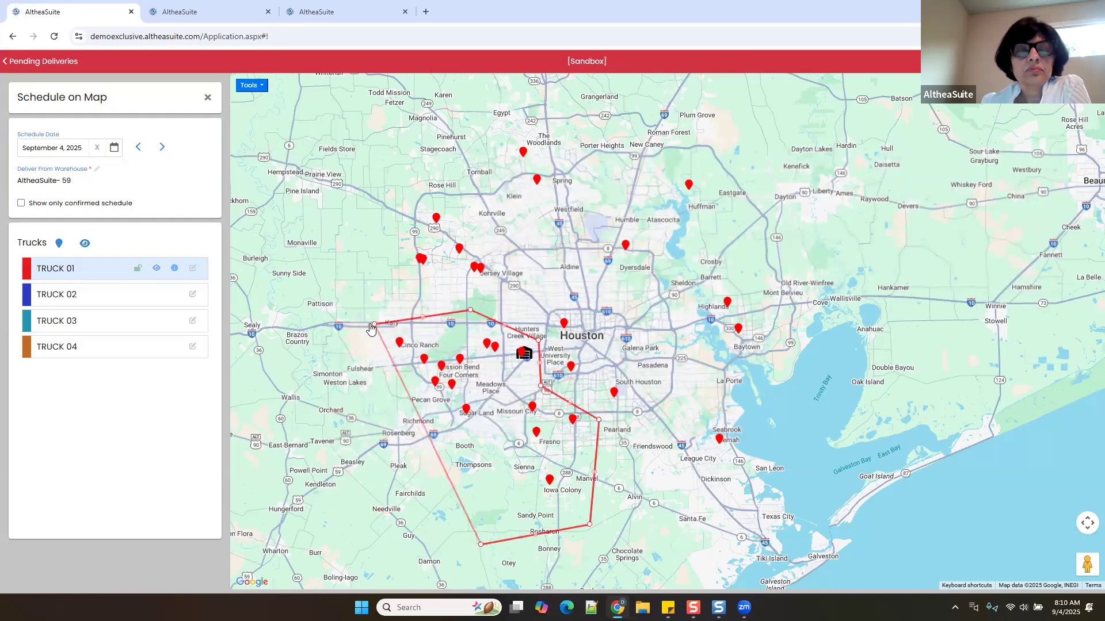
click(374, 324)
Put Truck 01 back in edit mode and auto-route it within the larger area
click(313, 88)
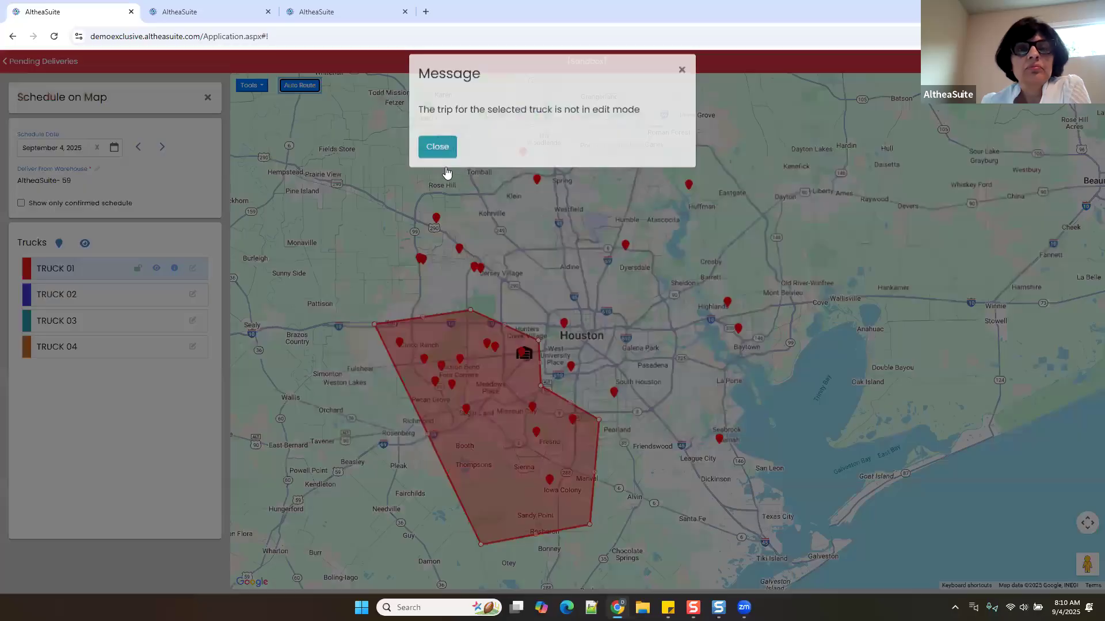
click(360, 255)
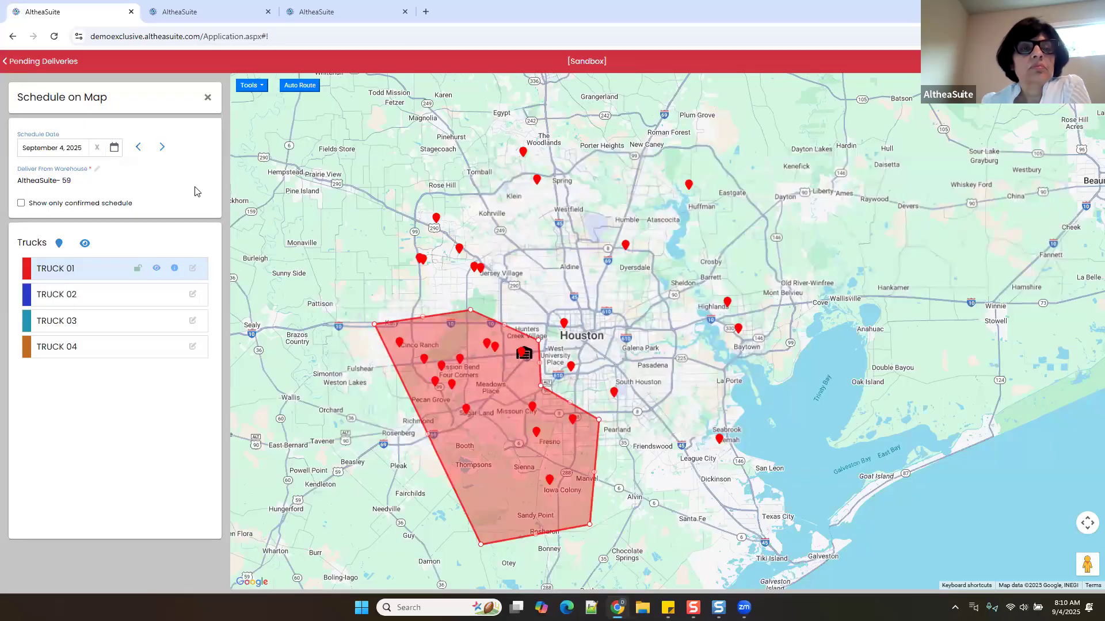
click(192, 268)
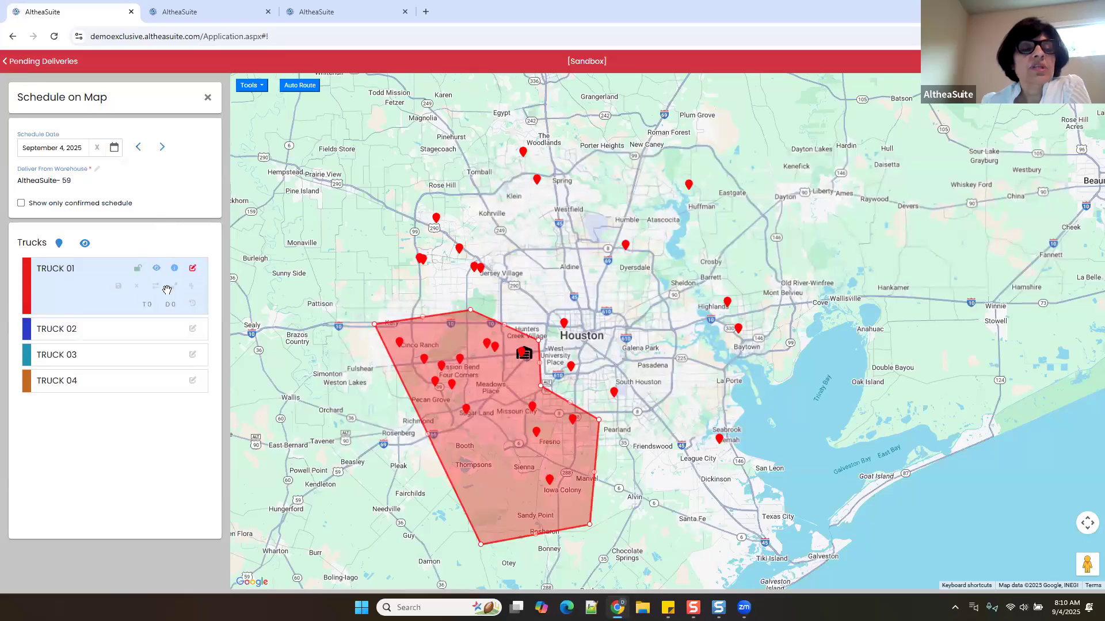
click(300, 86)
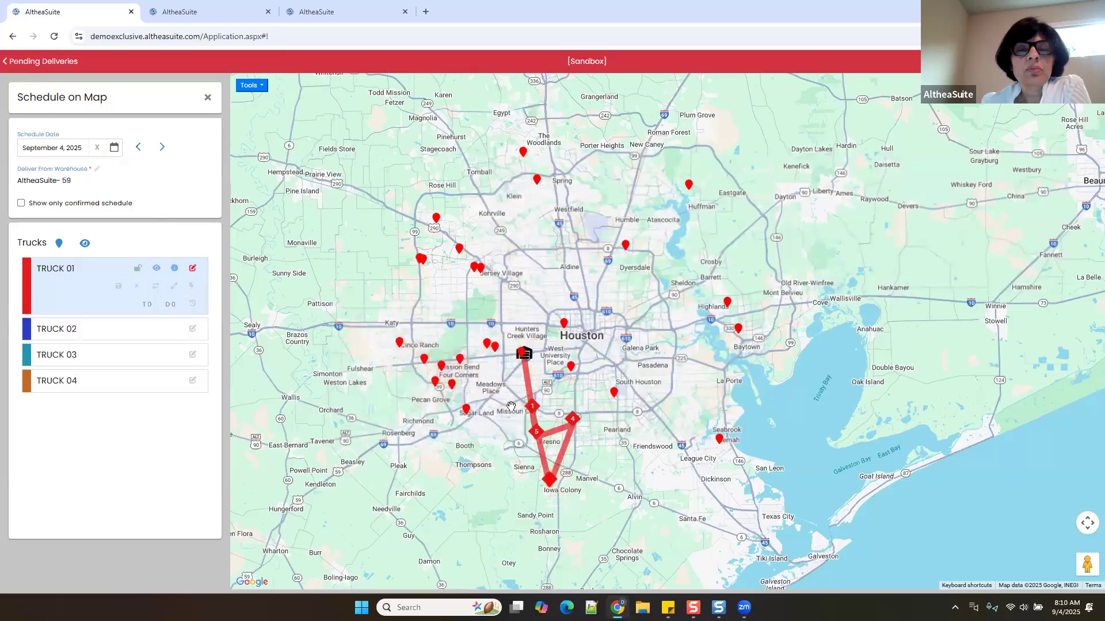
Try extending Truck 01's auto route with the stops near Sugar Land and Pecan Grove, and clear the whole route
click(466, 408)
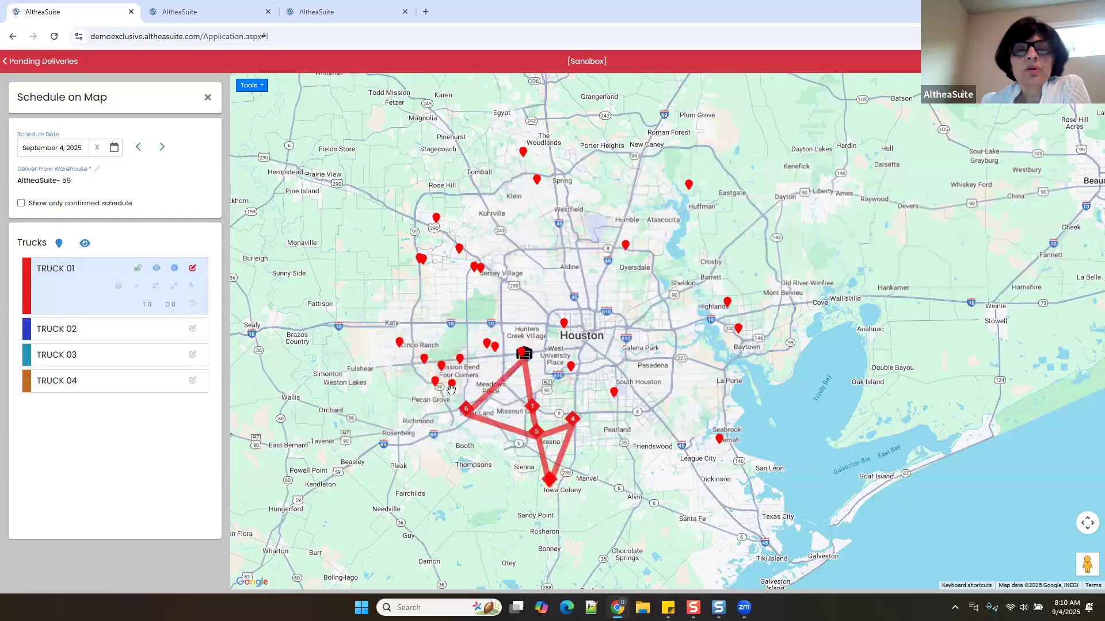
click(451, 385)
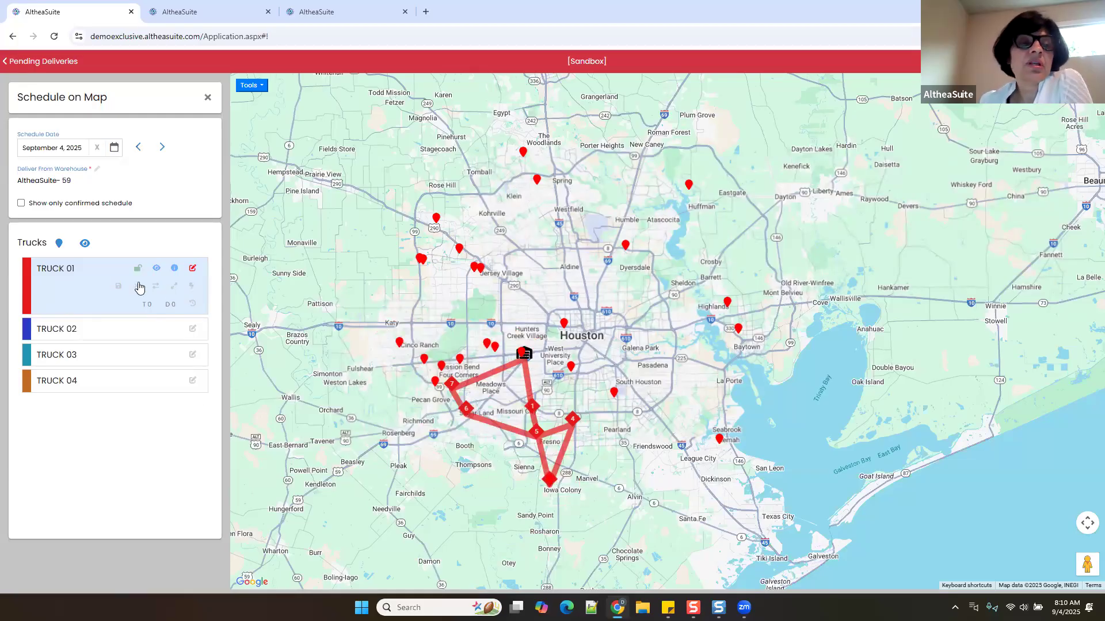
click(138, 288)
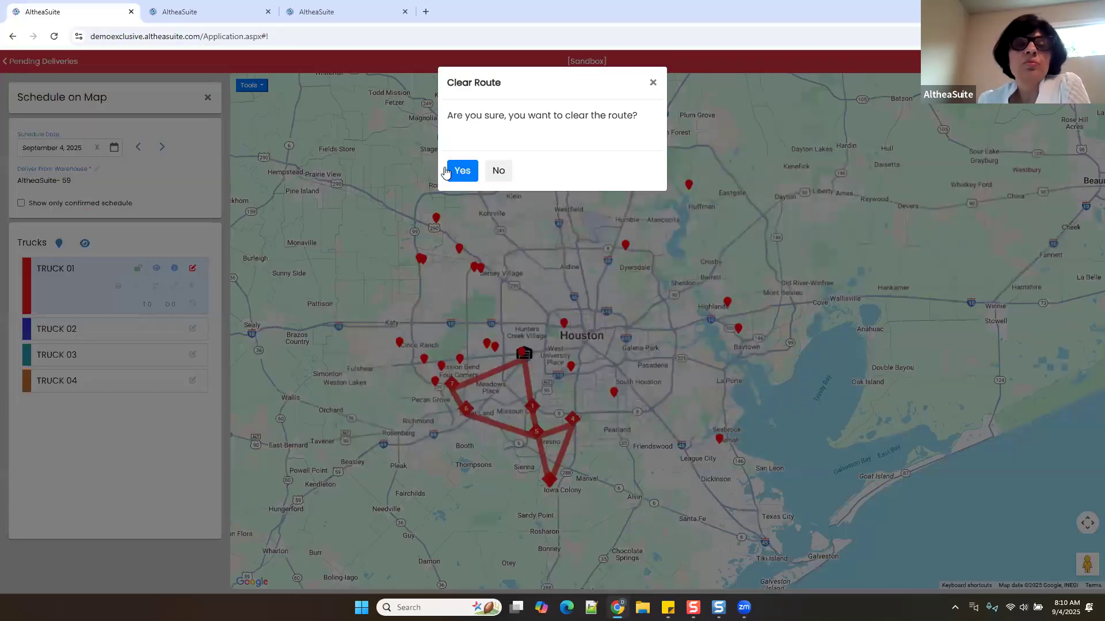
click(458, 170)
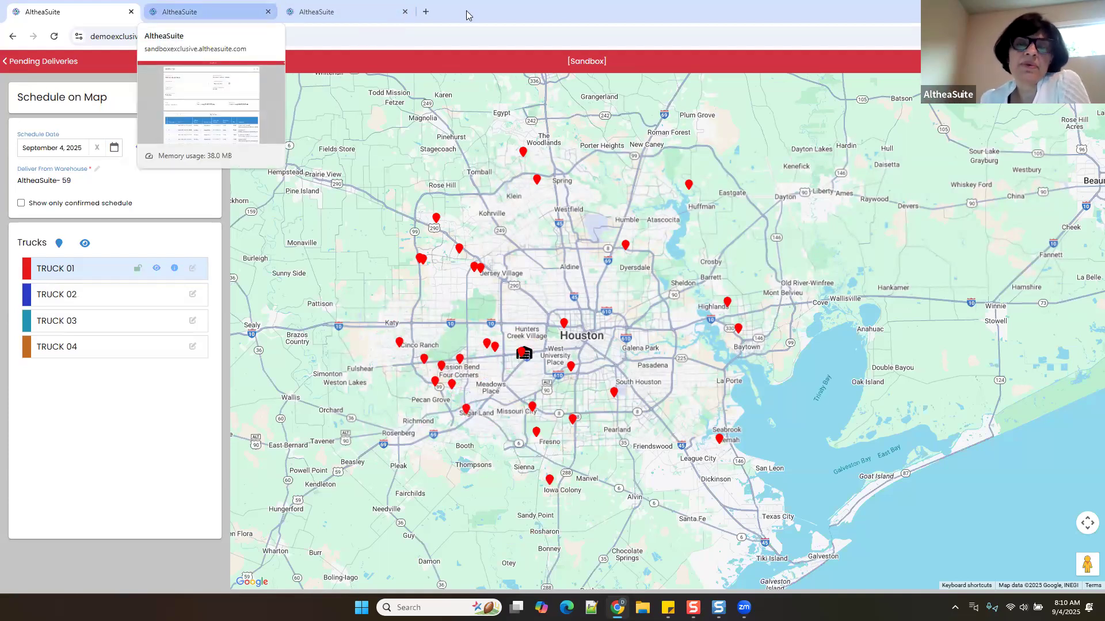
Put Trucks 01 and 02 in edit mode and route Truck 02 through seven stops from the warehouse area southwest to Sugar Land
click(193, 269)
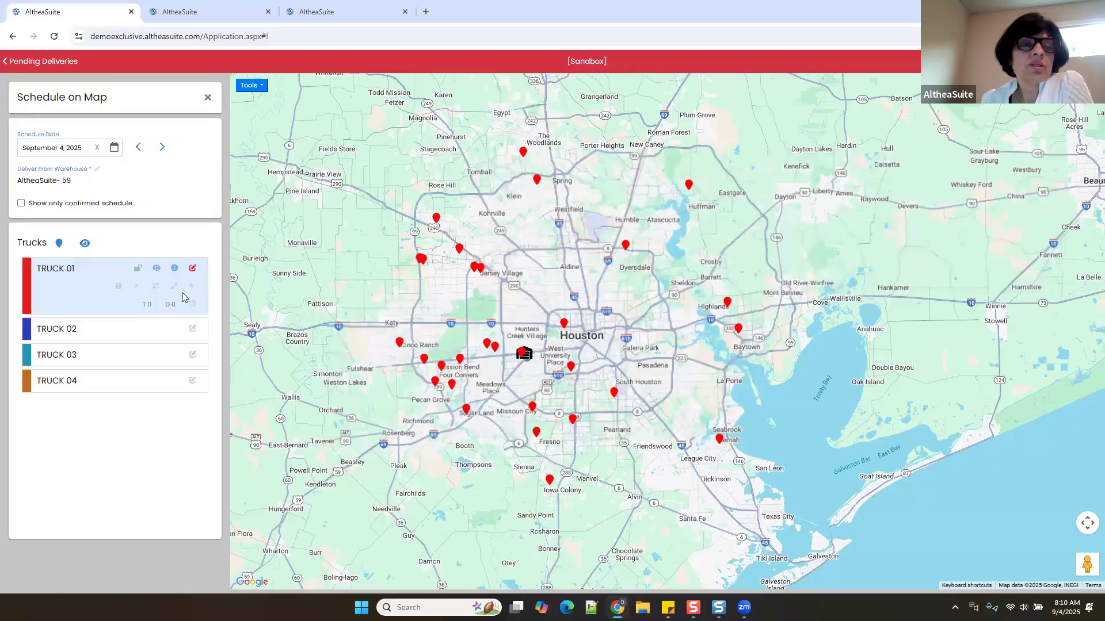
click(193, 330)
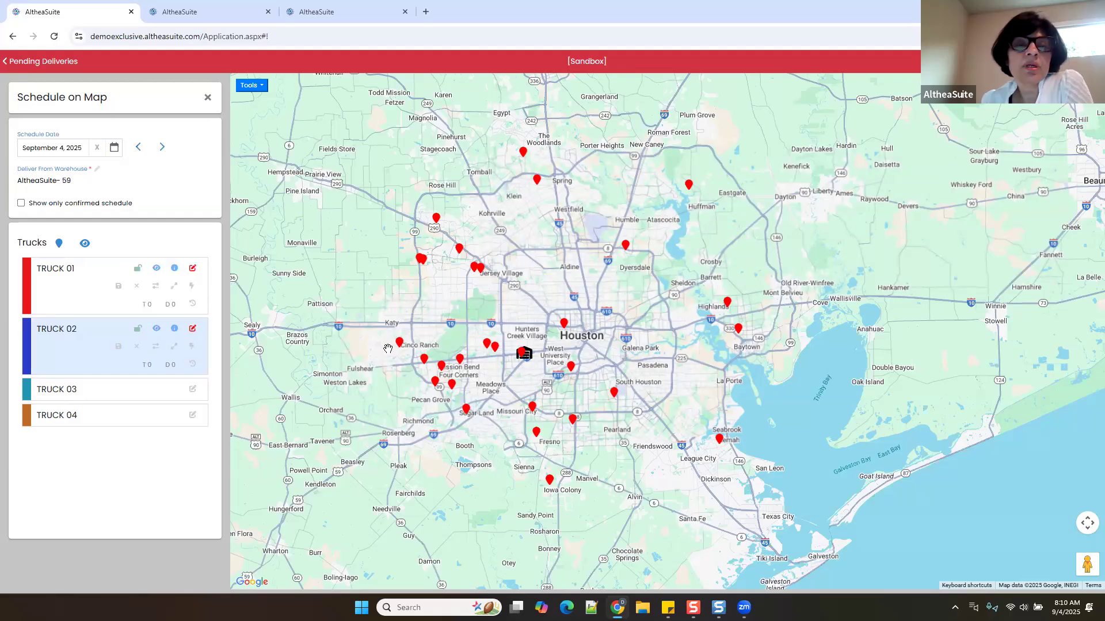
click(522, 352)
click(488, 346)
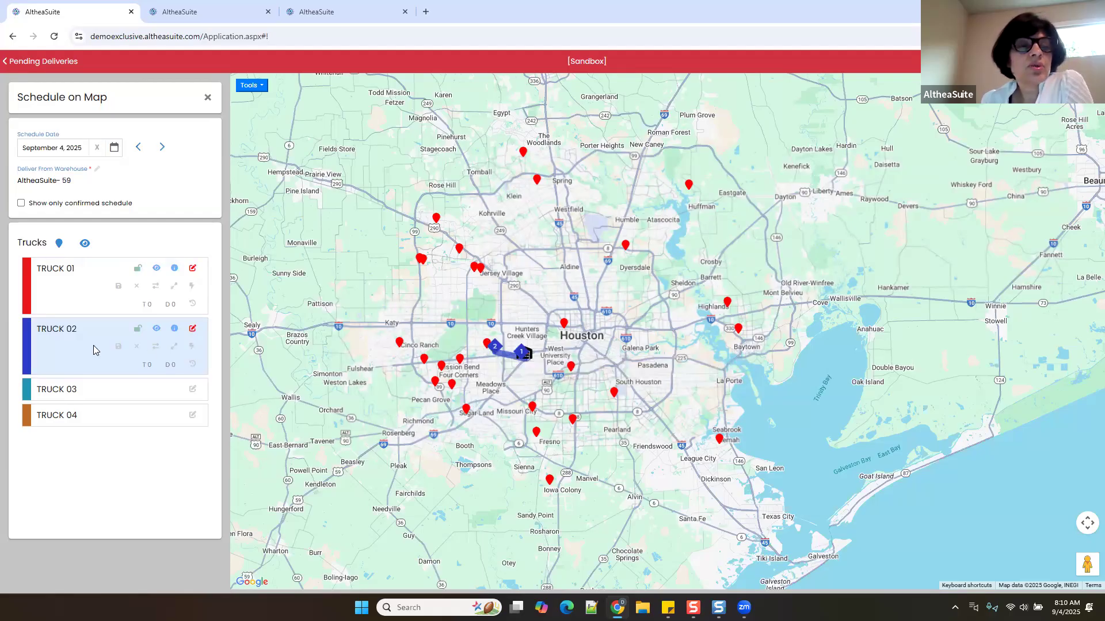
click(459, 358)
click(441, 363)
click(435, 380)
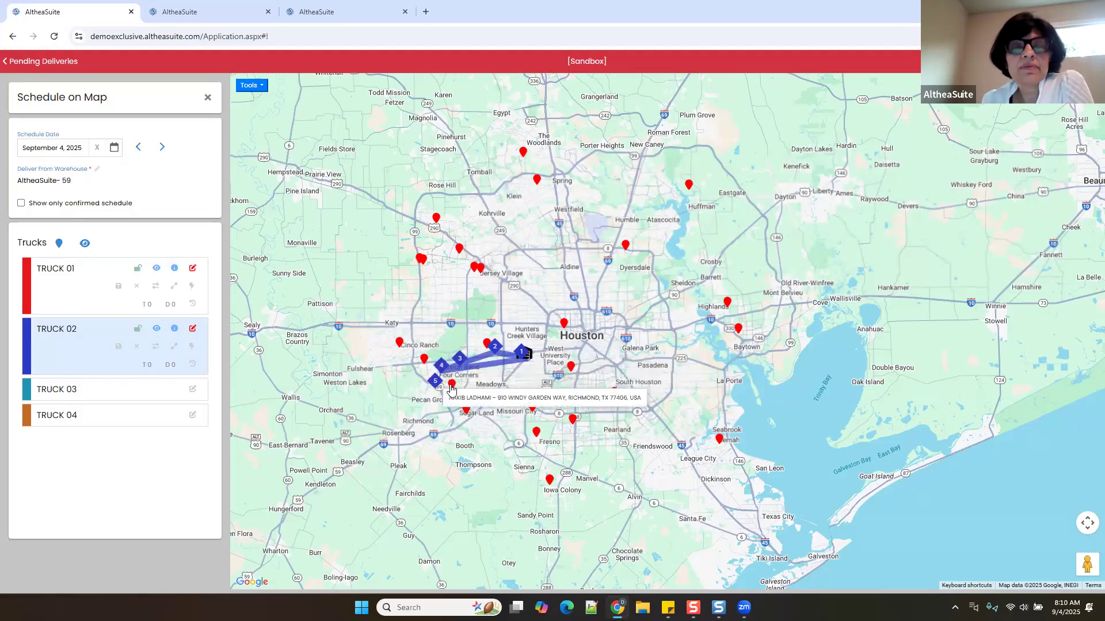
click(466, 410)
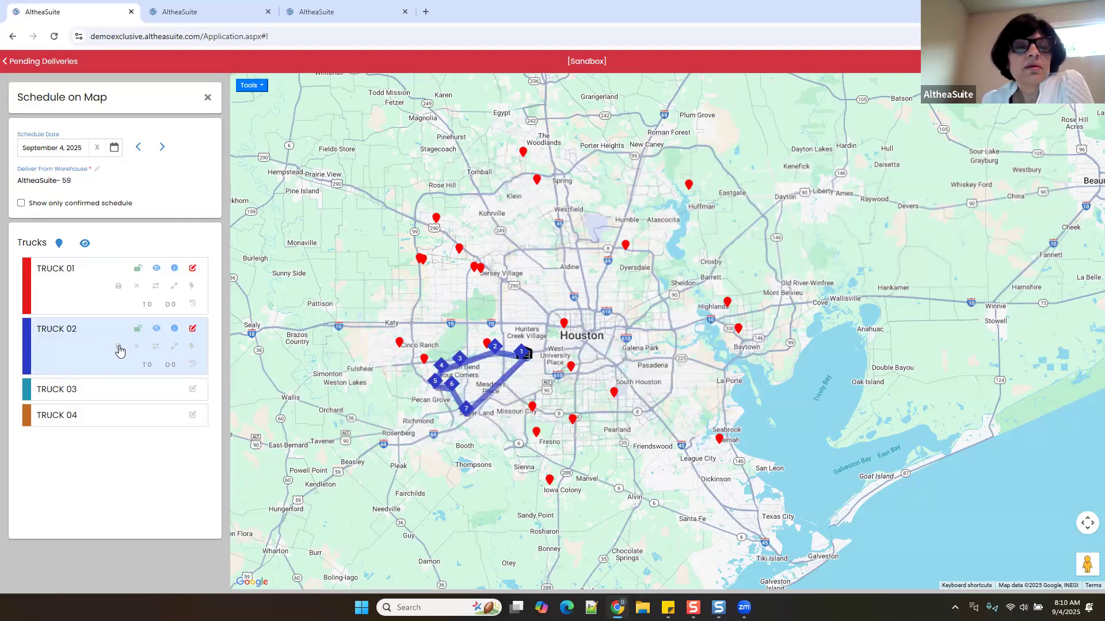
Route Truck 01 through five stops northwest of Houston, starting near Jersey Village and ending at the westernmost pins
click(92, 274)
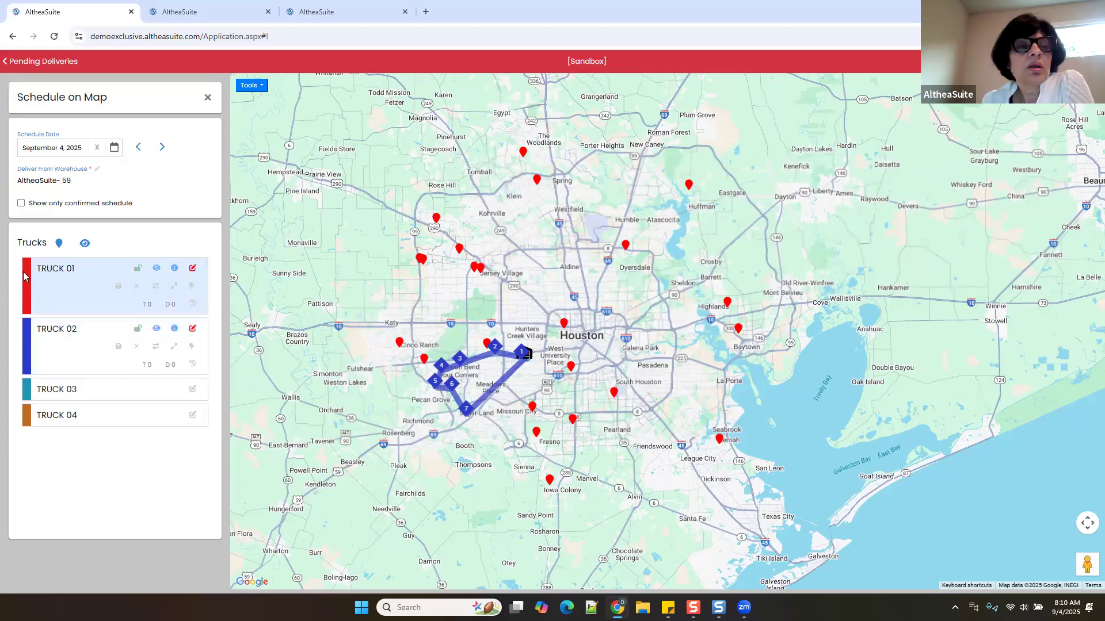
click(481, 266)
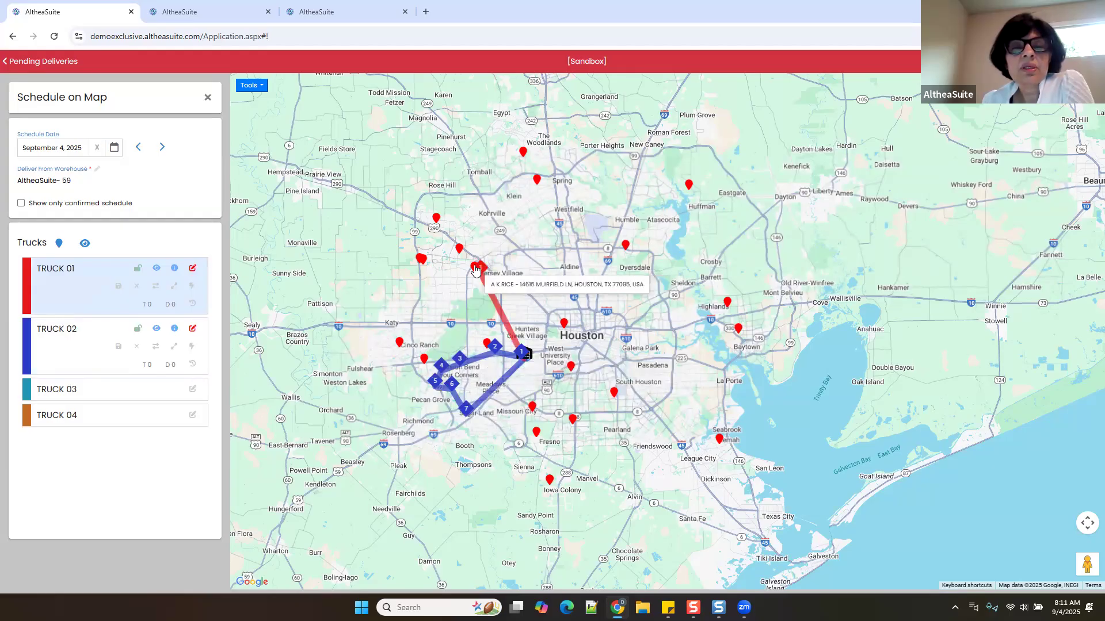
click(459, 250)
click(437, 219)
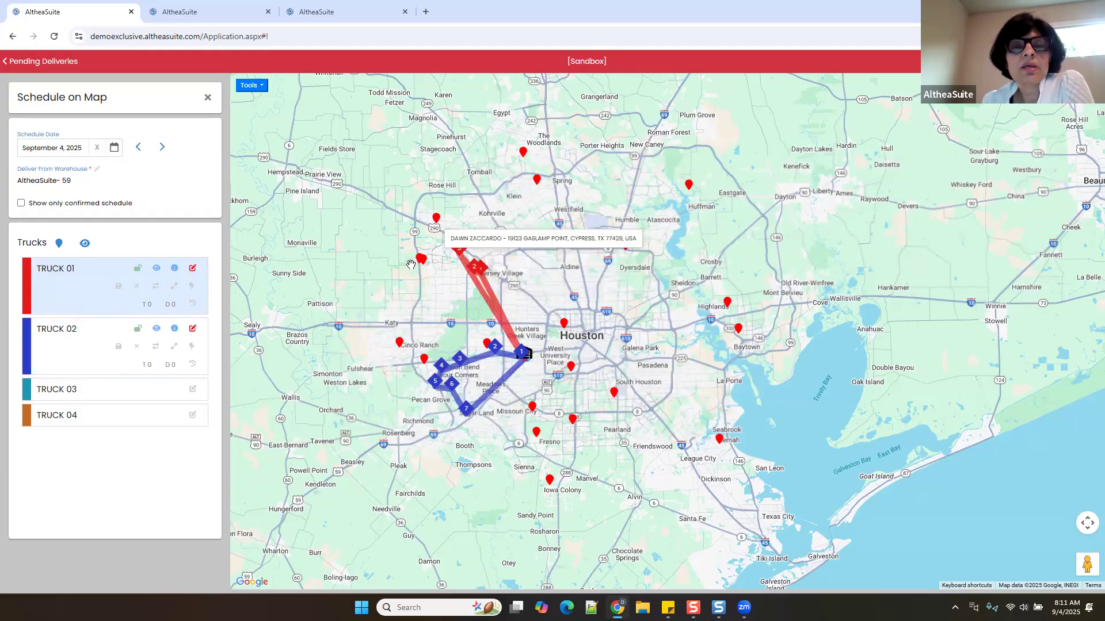
click(420, 260)
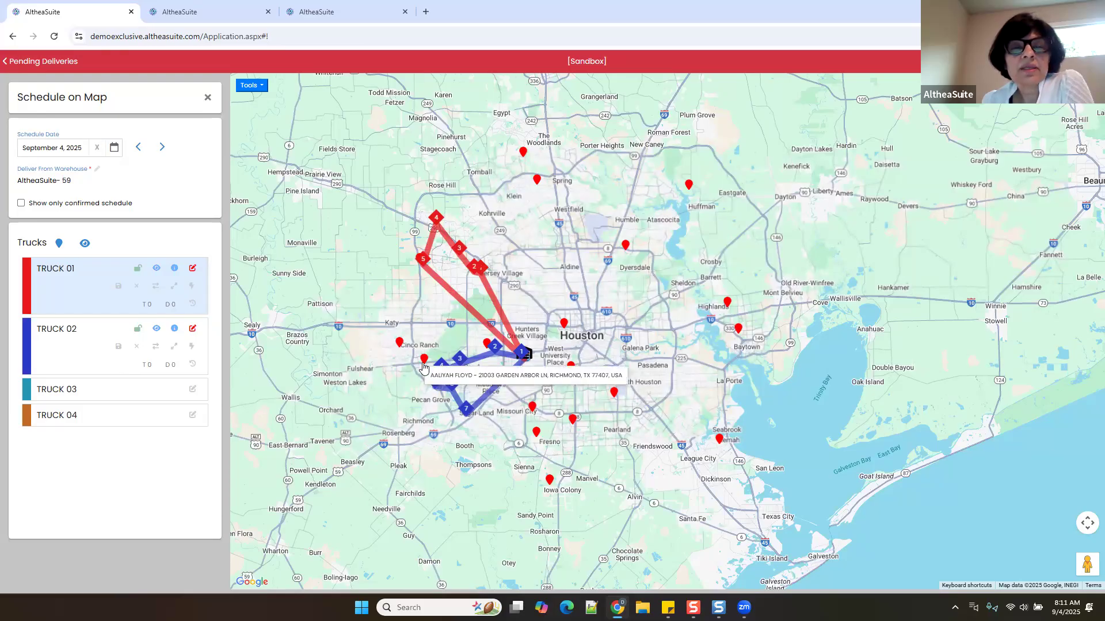
Add the two western stops around Cinco Ranch to Truck 02's route and remove its second stop, just west of the warehouse
click(97, 357)
click(424, 358)
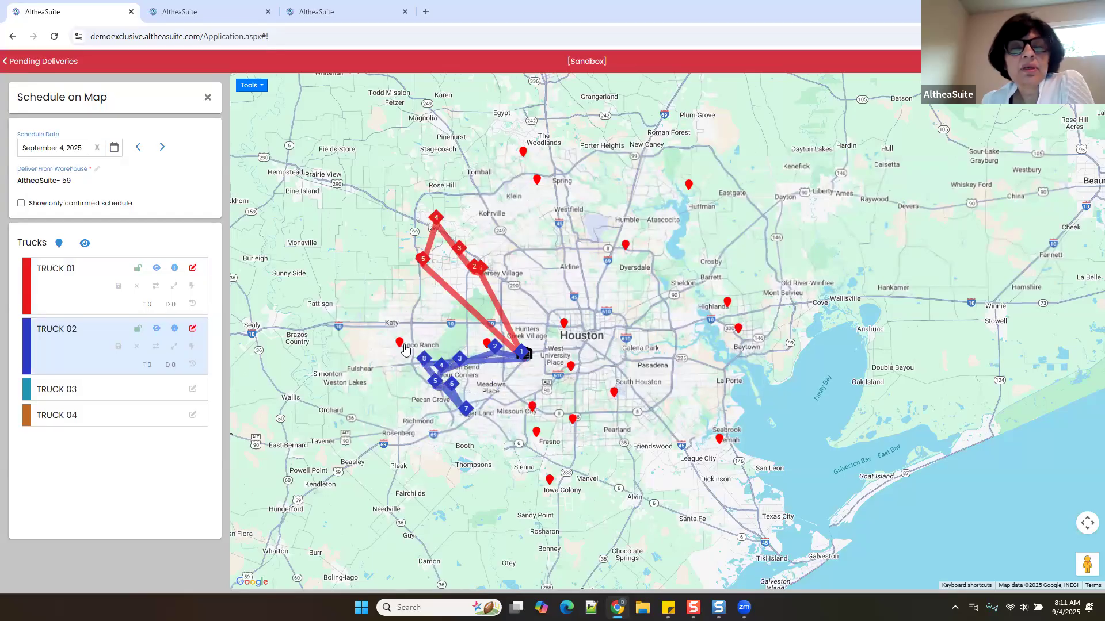
click(400, 344)
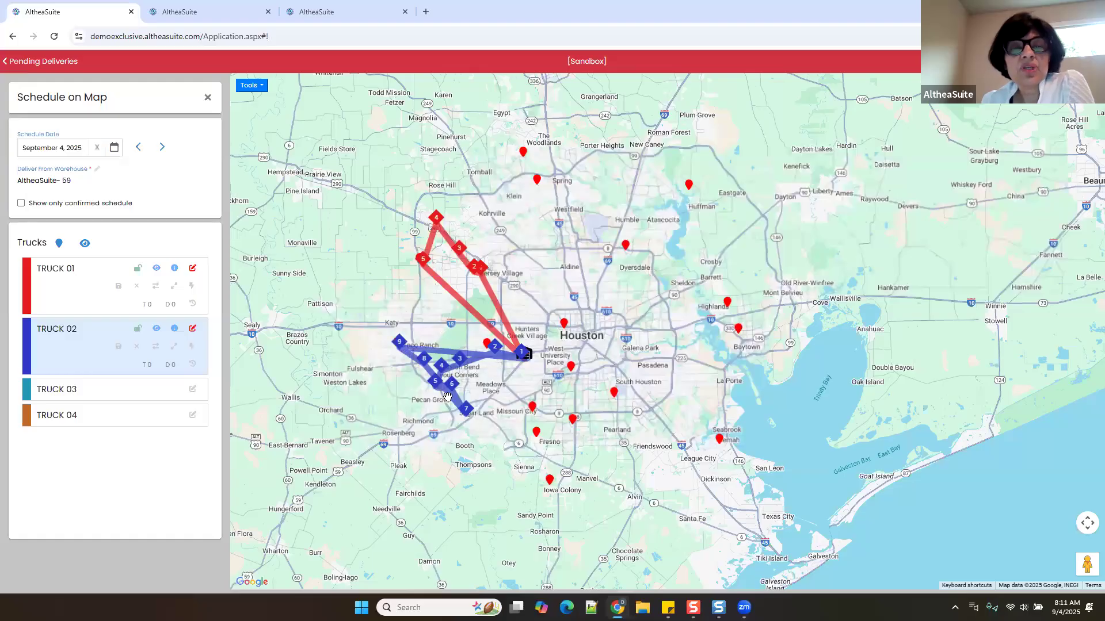
click(495, 346)
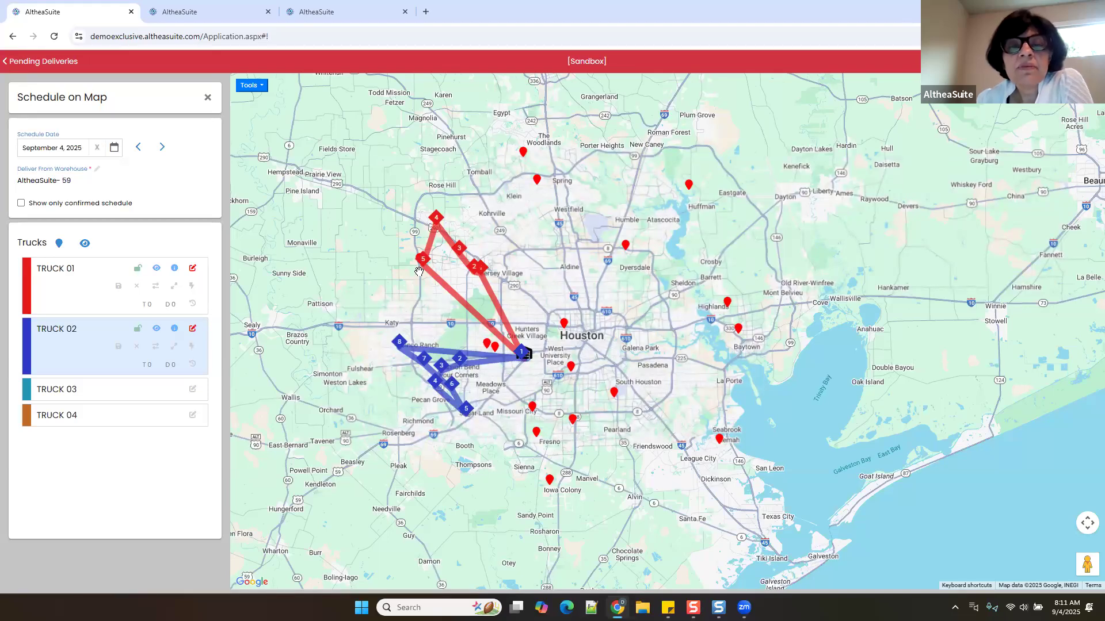
Open trip creation for Truck 02, review its list of stops, and show the items of the first order
click(120, 348)
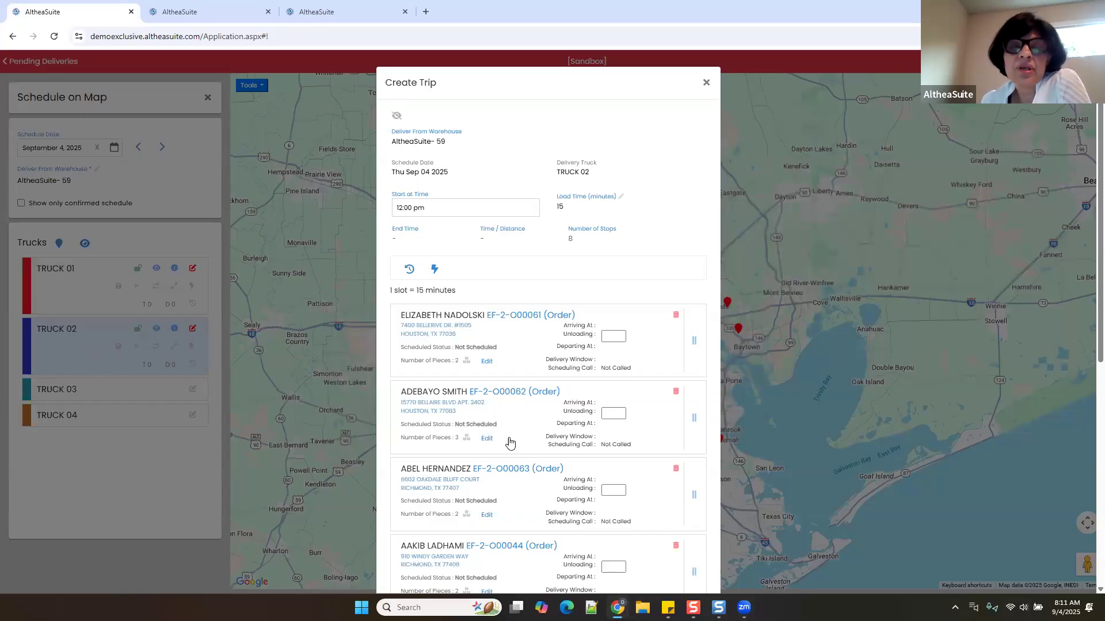
scroll(585, 428, down, 4)
scroll(585, 429, down, 3)
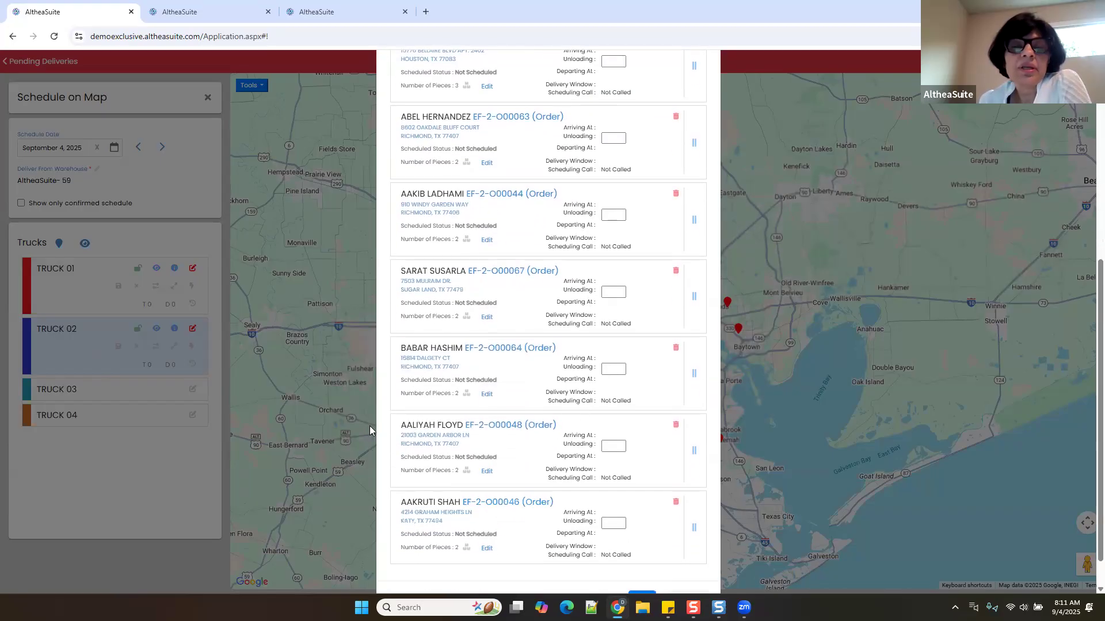
scroll(526, 380, up, 7)
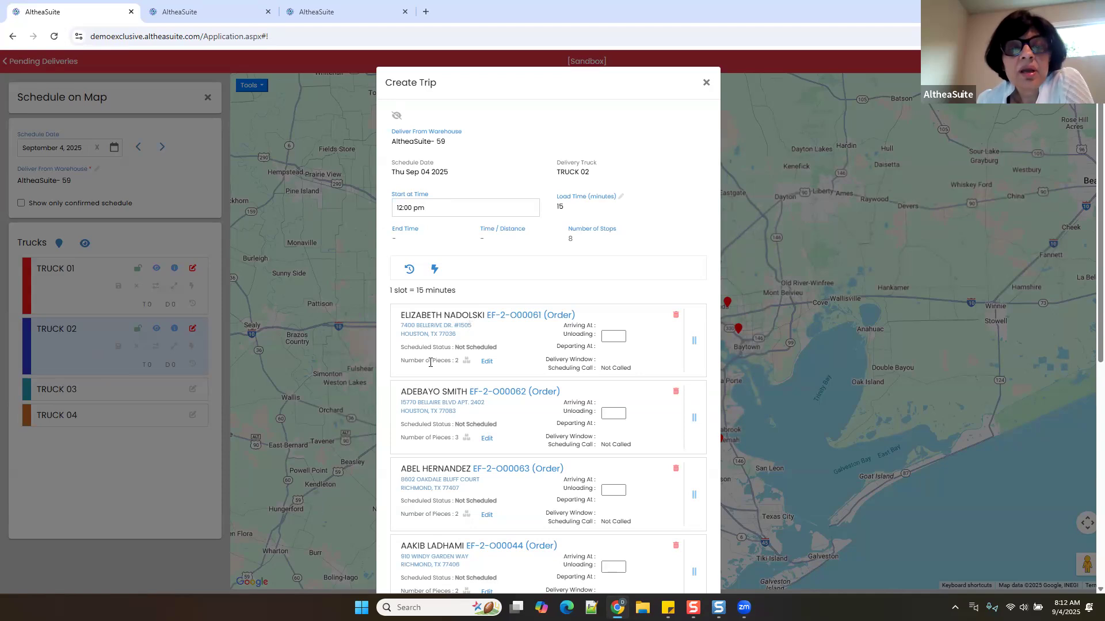
click(467, 363)
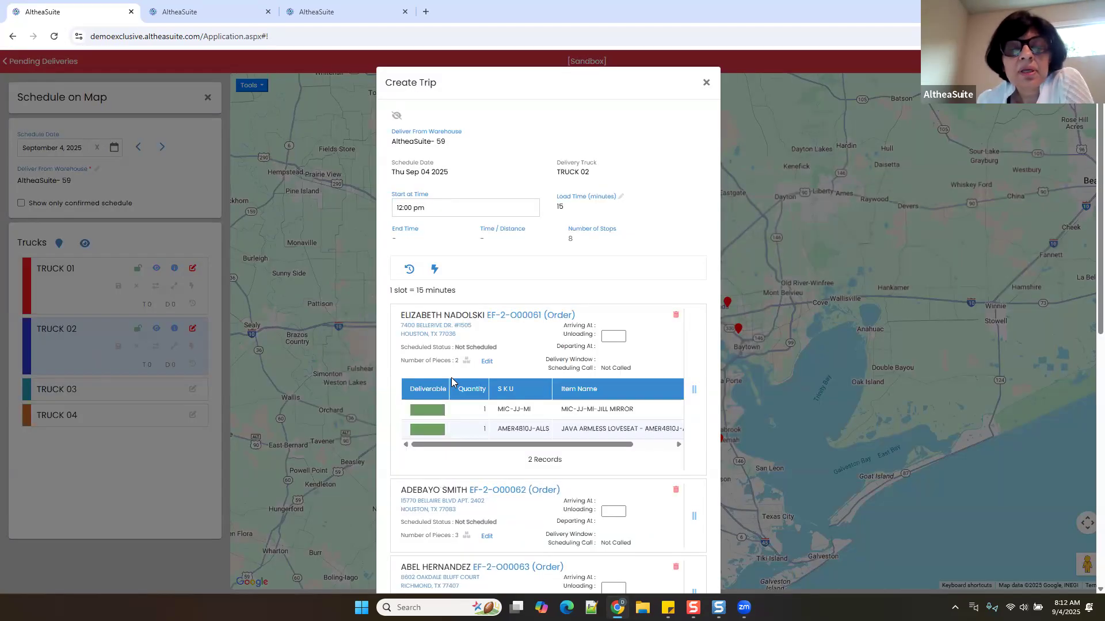
Check the first order's delivery items and the row options in Modify Delivery Items, leaving the order unchanged
drag(528, 447, 483, 448)
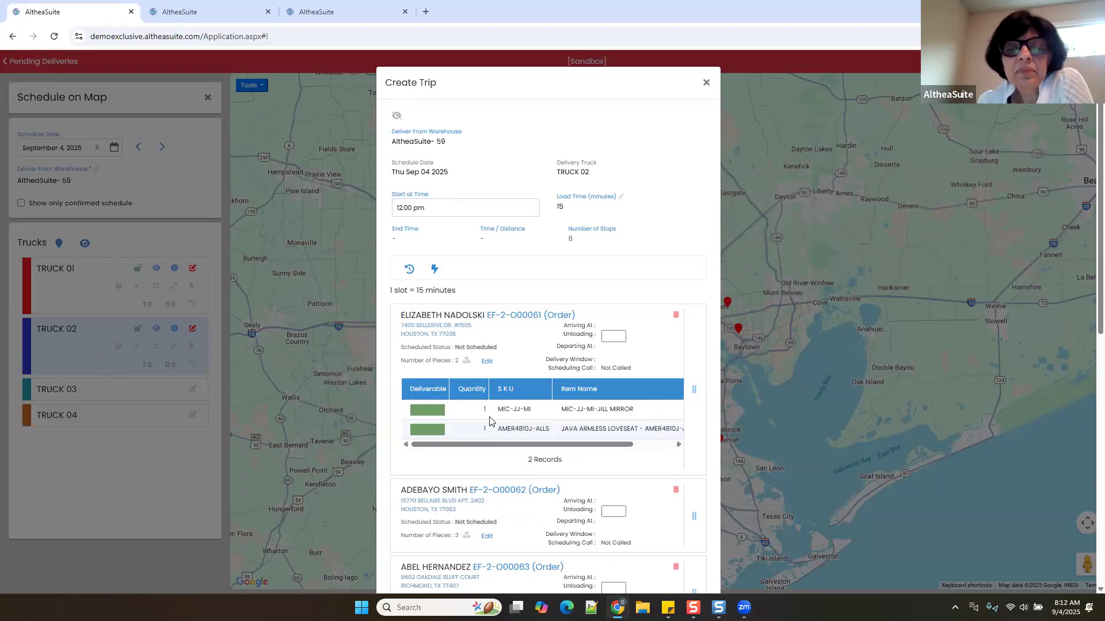
click(485, 361)
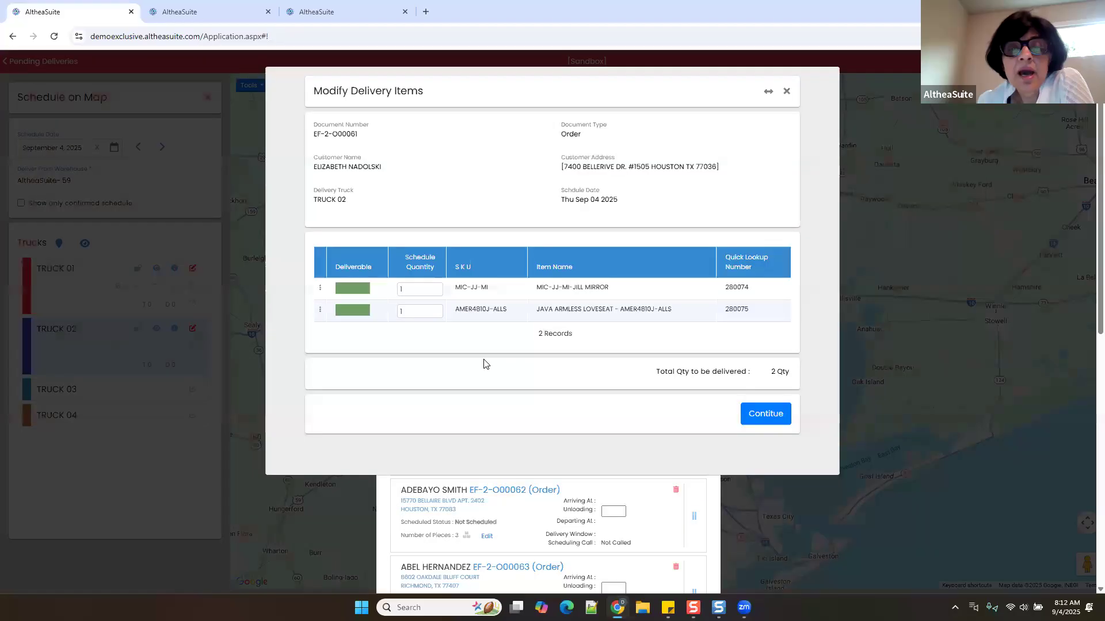
click(333, 315)
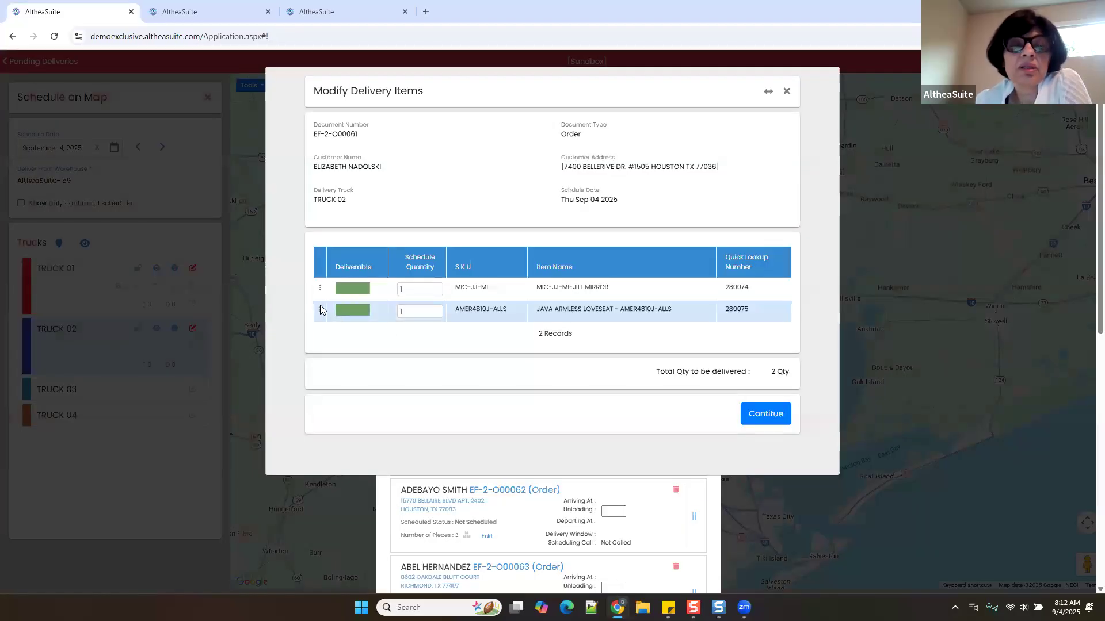
click(320, 309)
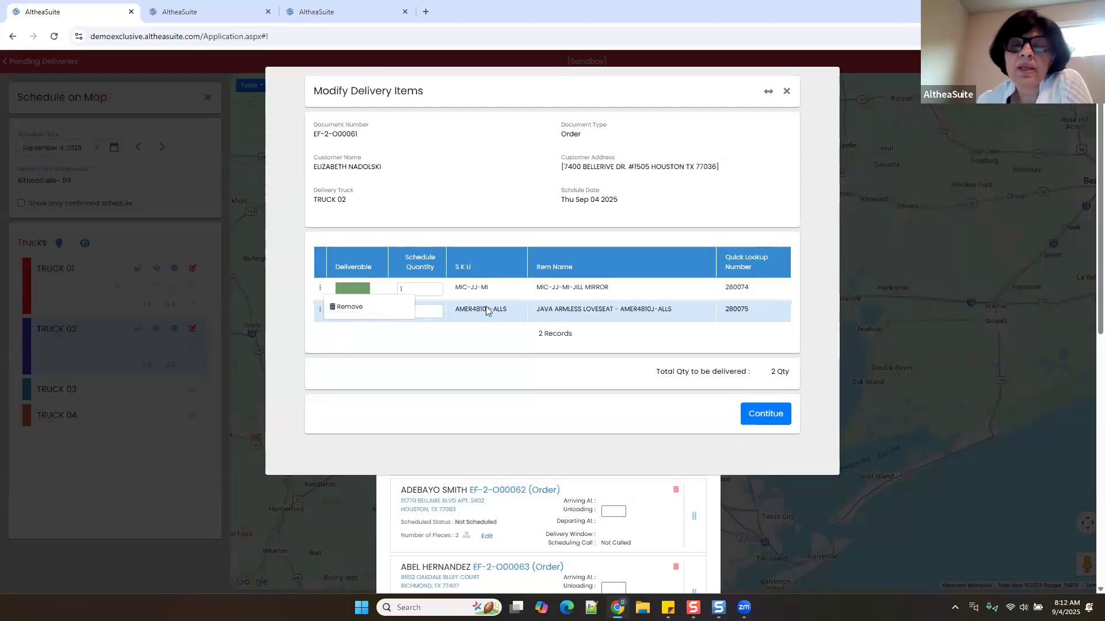
click(787, 91)
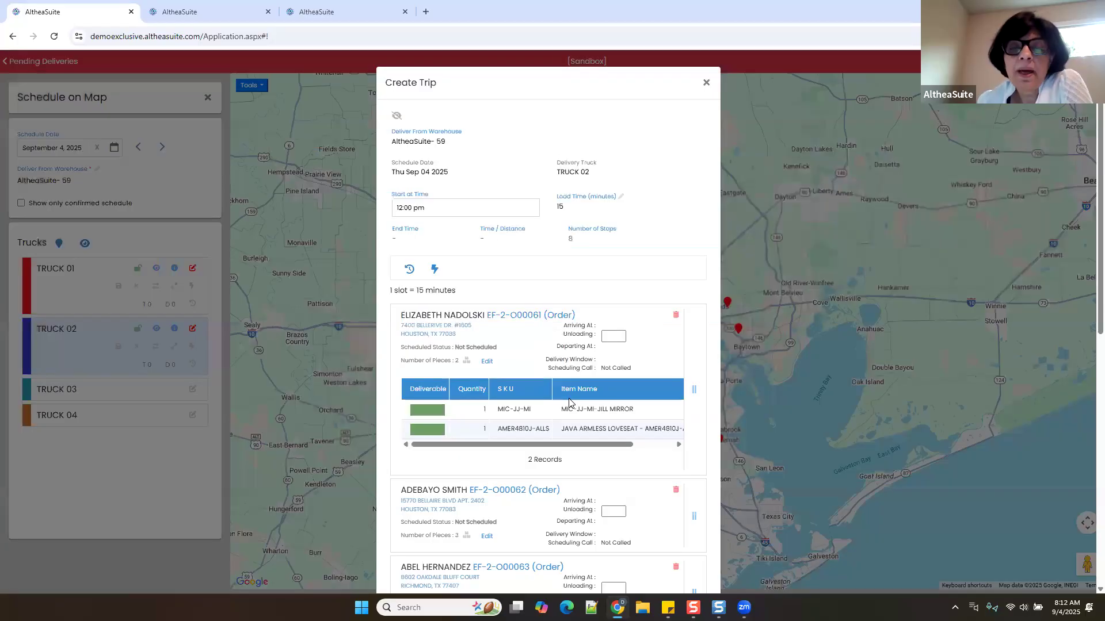
Move the seventh stop of Truck 02's trip up one place, ahead of the sixth stop
scroll(569, 402, down, 9)
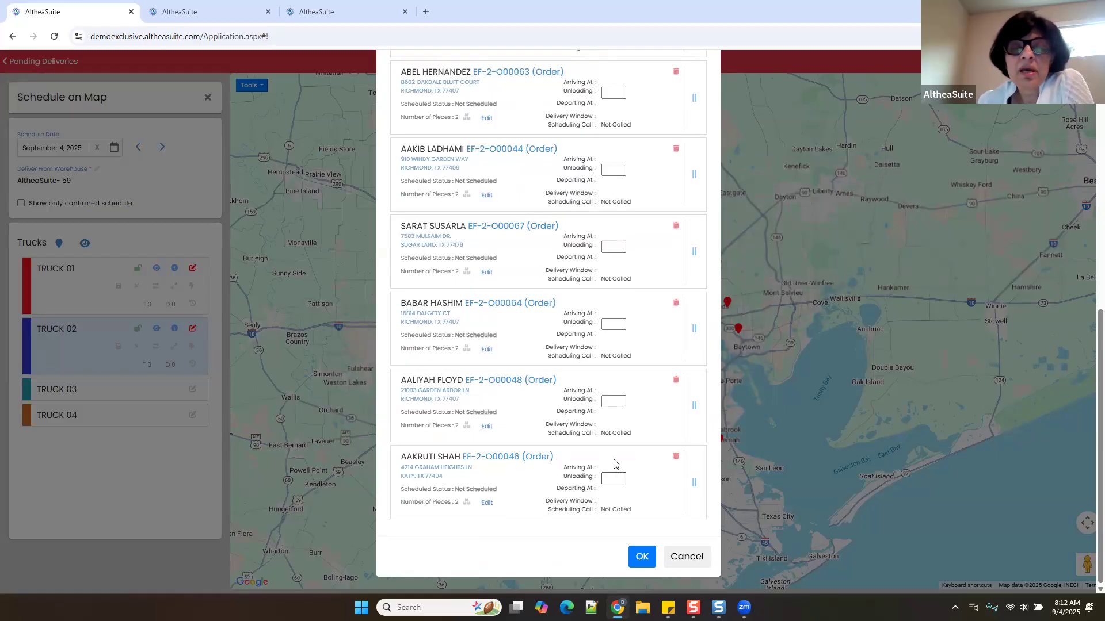
scroll(668, 454, up, 1)
drag(689, 467, 690, 332)
scroll(646, 382, down, 1)
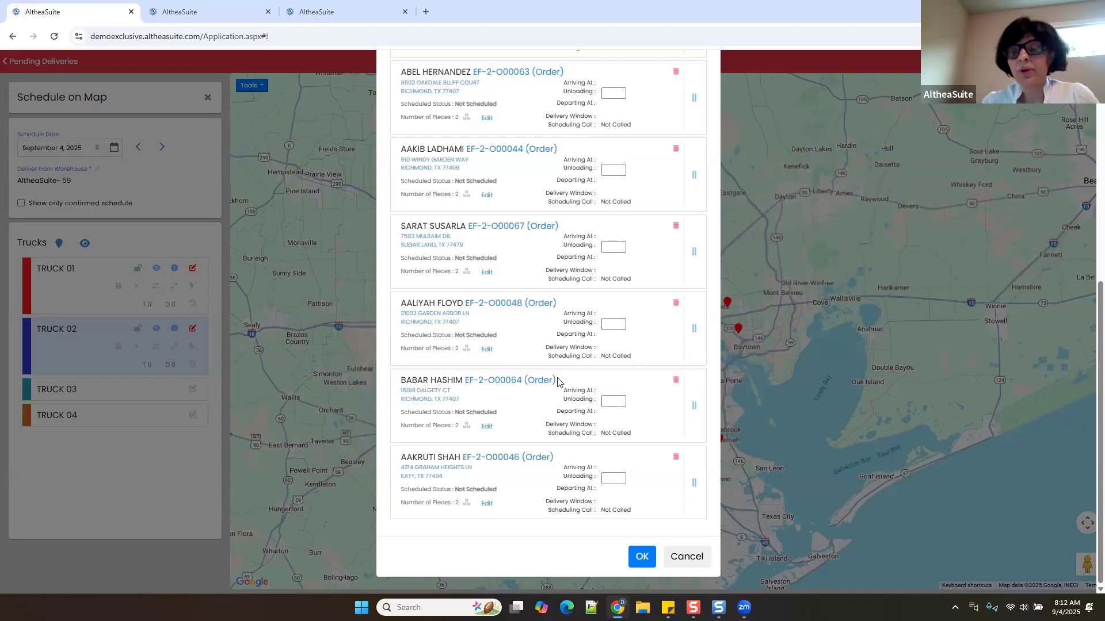
scroll(568, 356, up, 10)
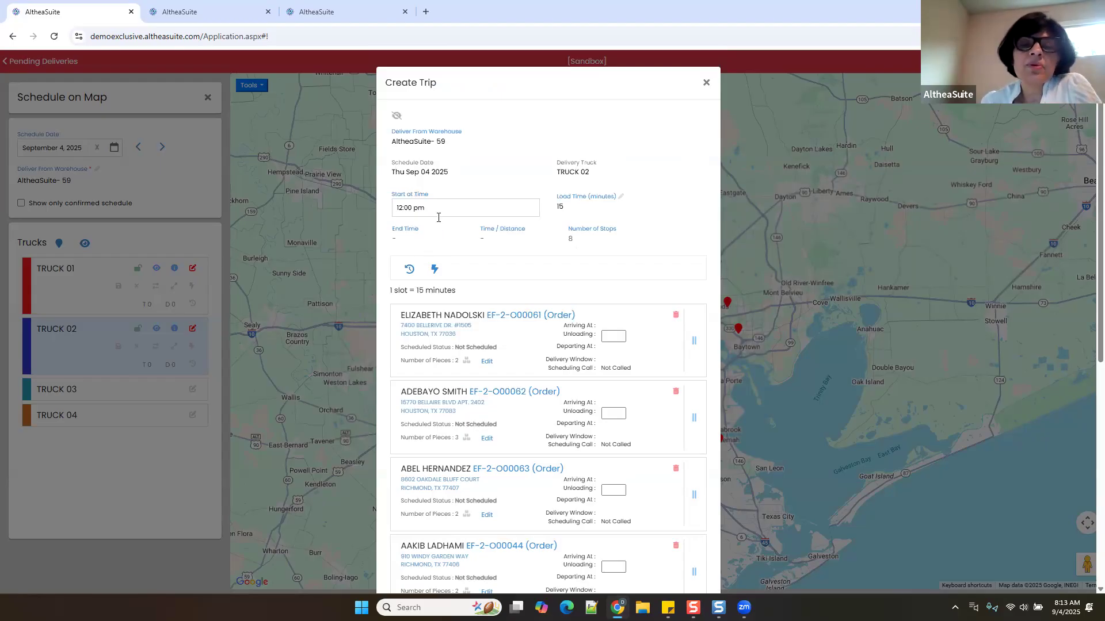
Set the unloading time to 1 slot for the first stop and 2 slots each for the second and third stops
click(613, 338)
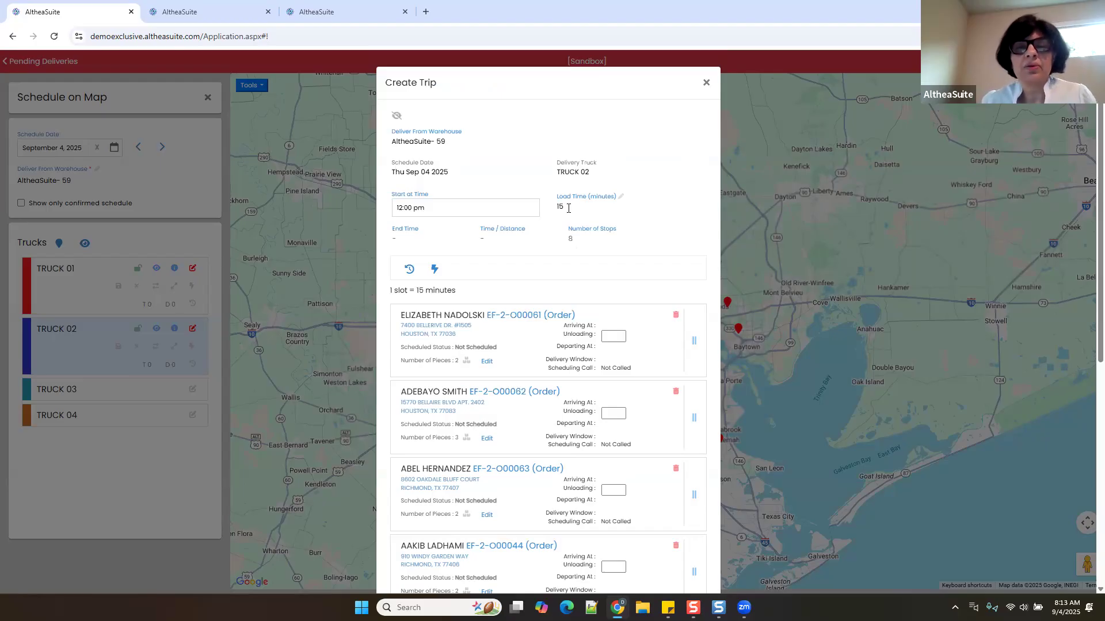
click(620, 334)
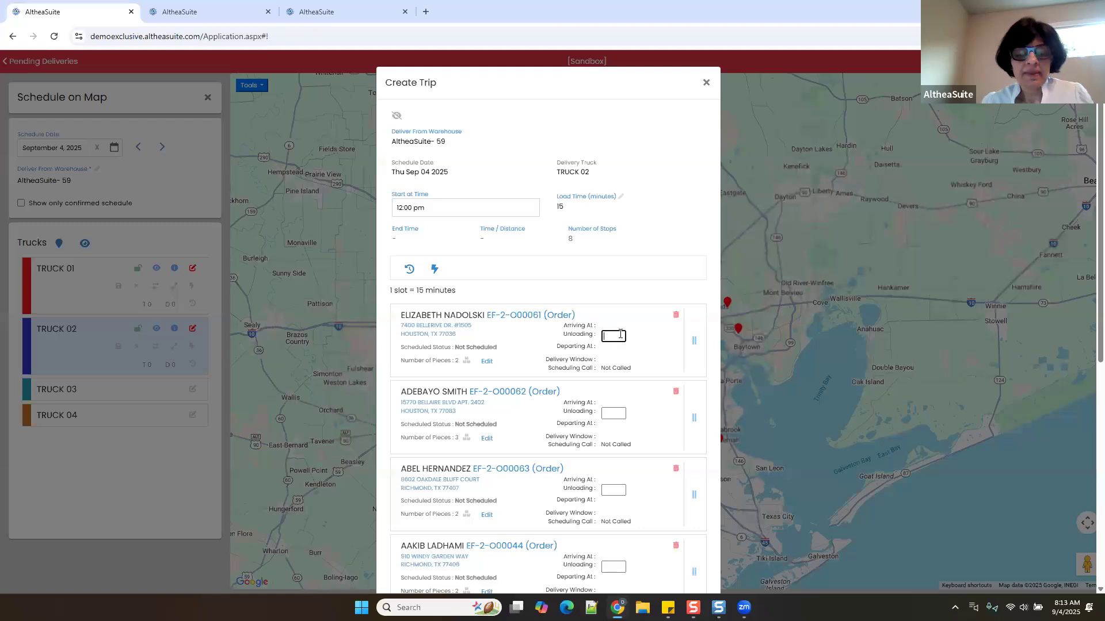
click(615, 412)
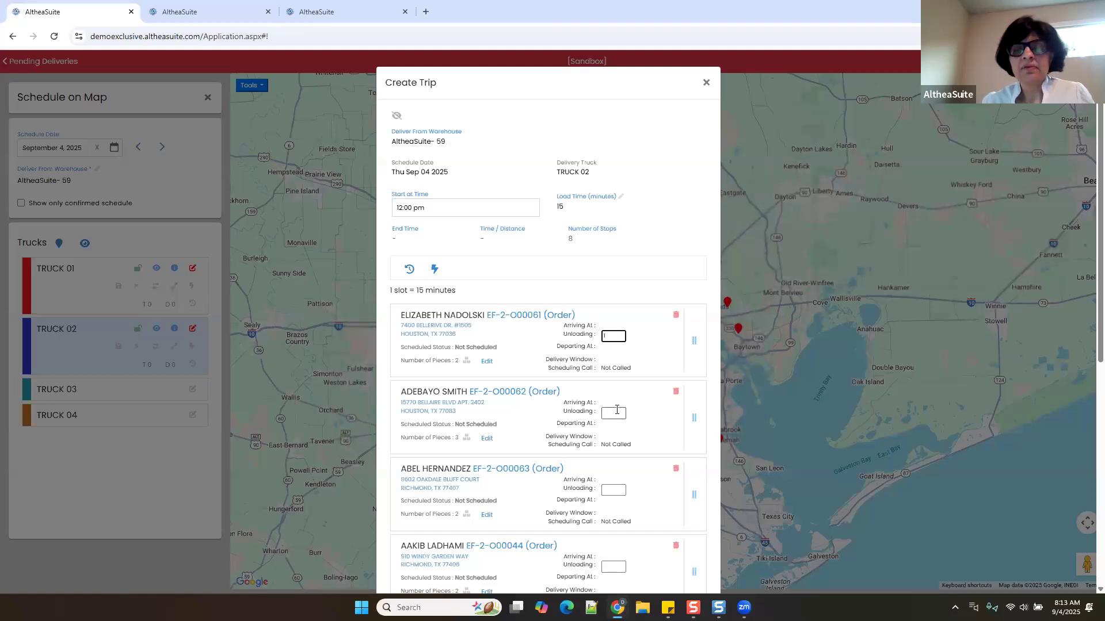
click(614, 493)
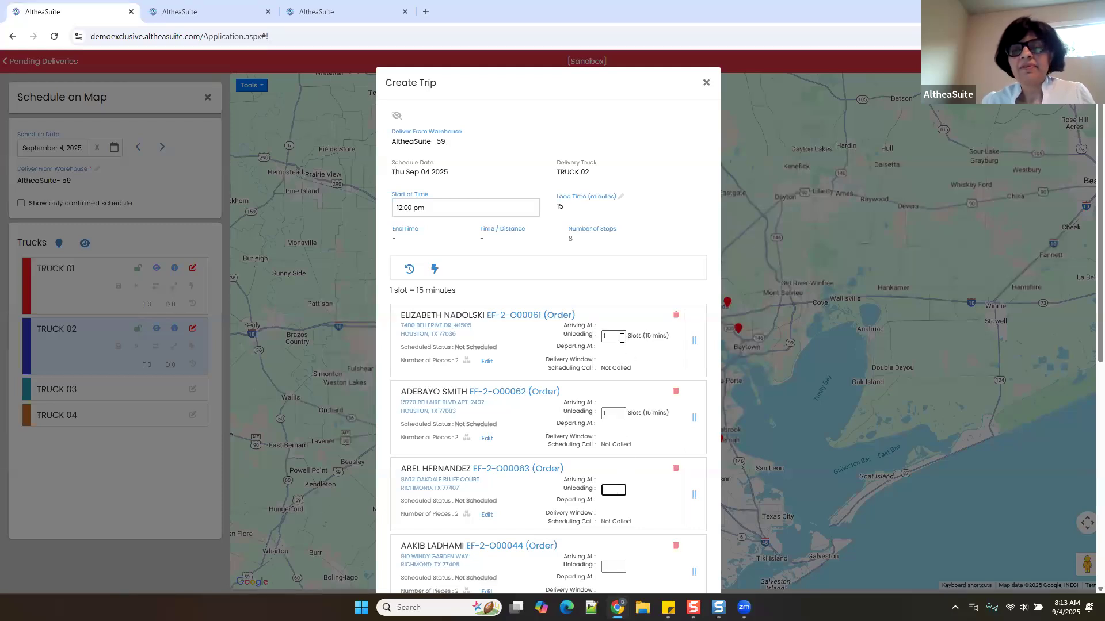
click(609, 415)
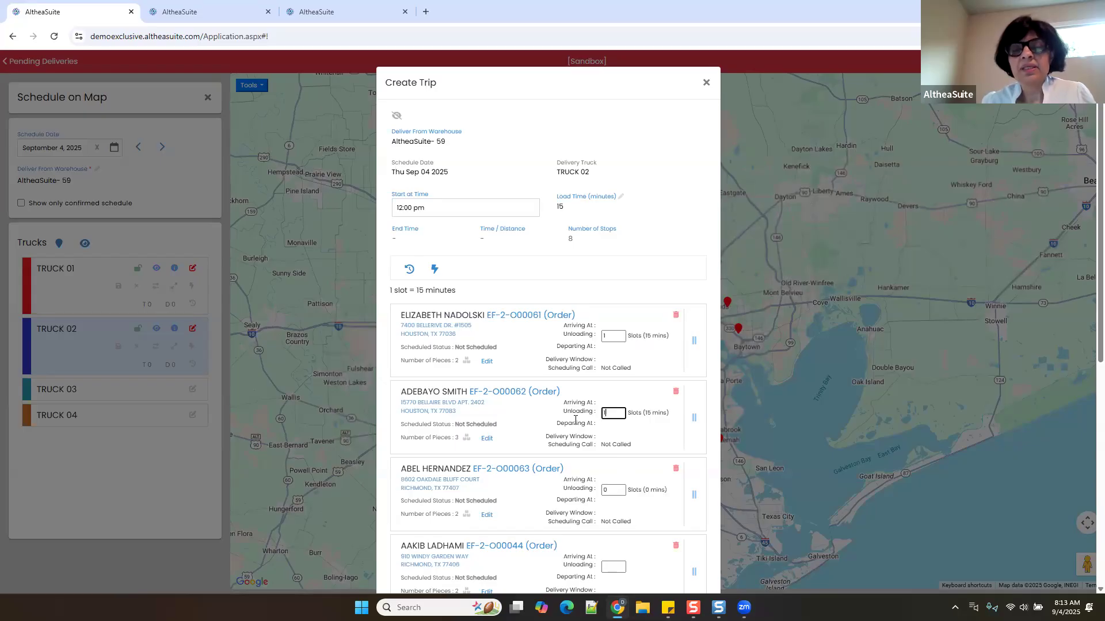
text(2)
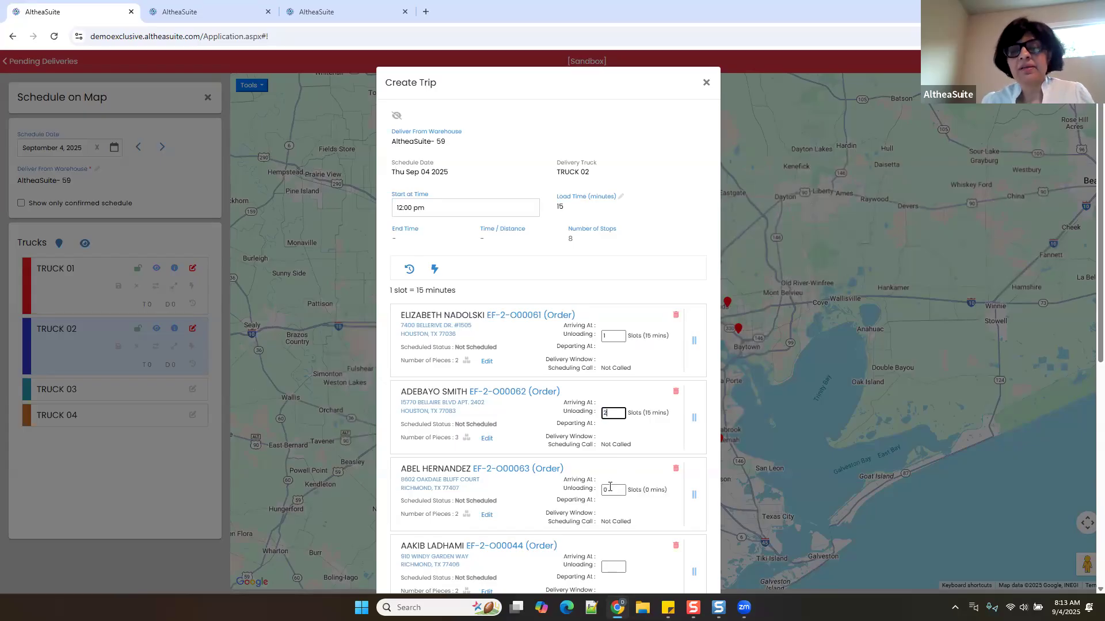
click(610, 491)
drag(597, 495, 587, 495)
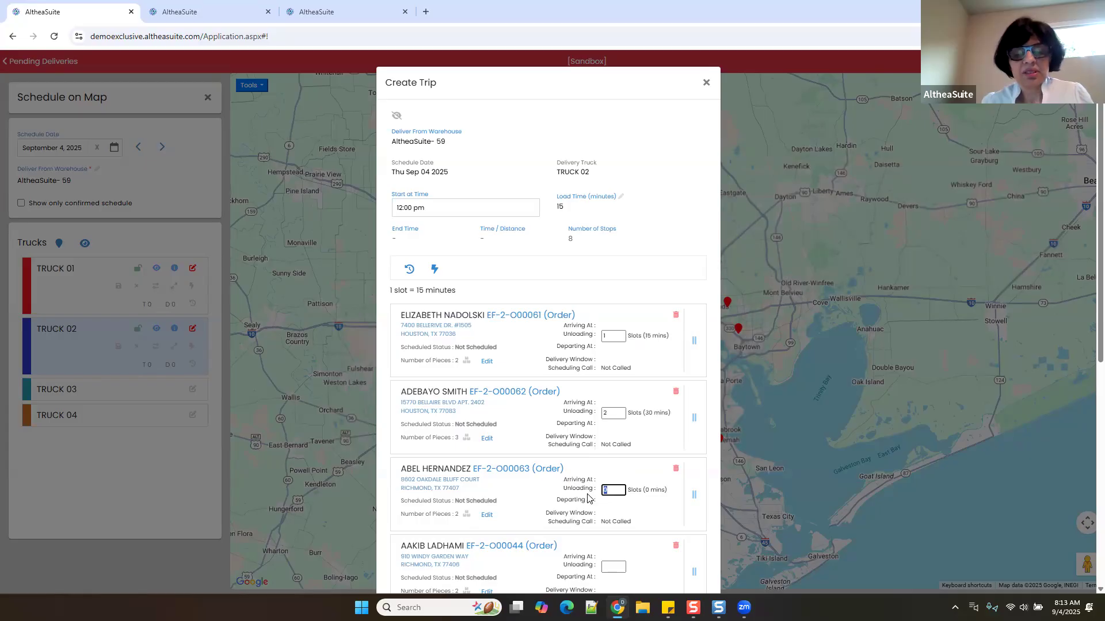
text(2)
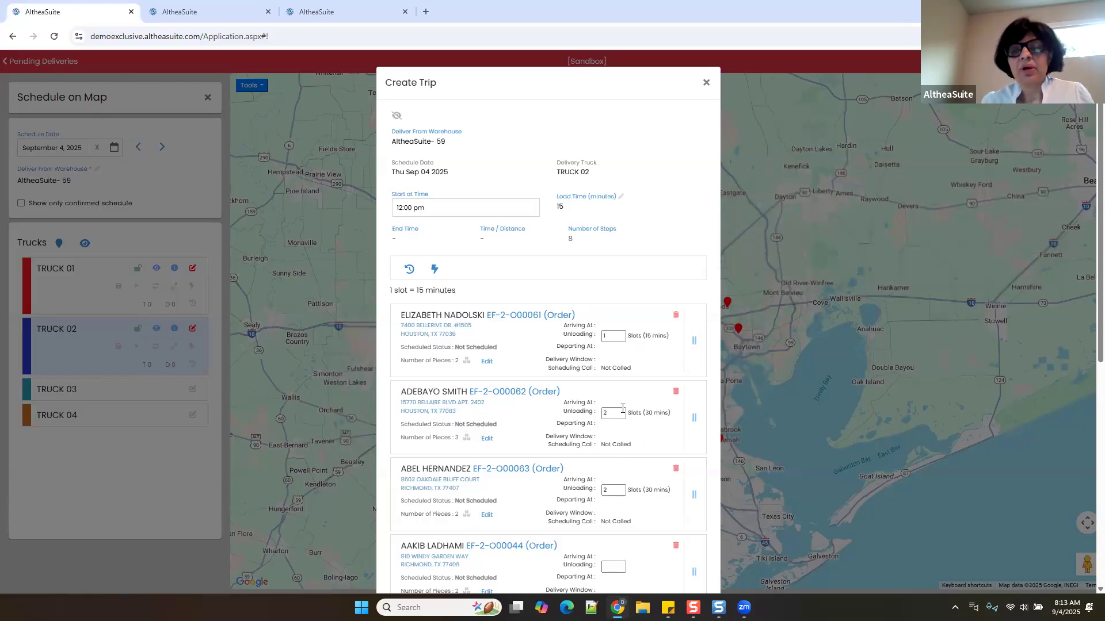
Set the unloading time of the fourth through eighth stops to 1 slot each
scroll(611, 403, down, 1)
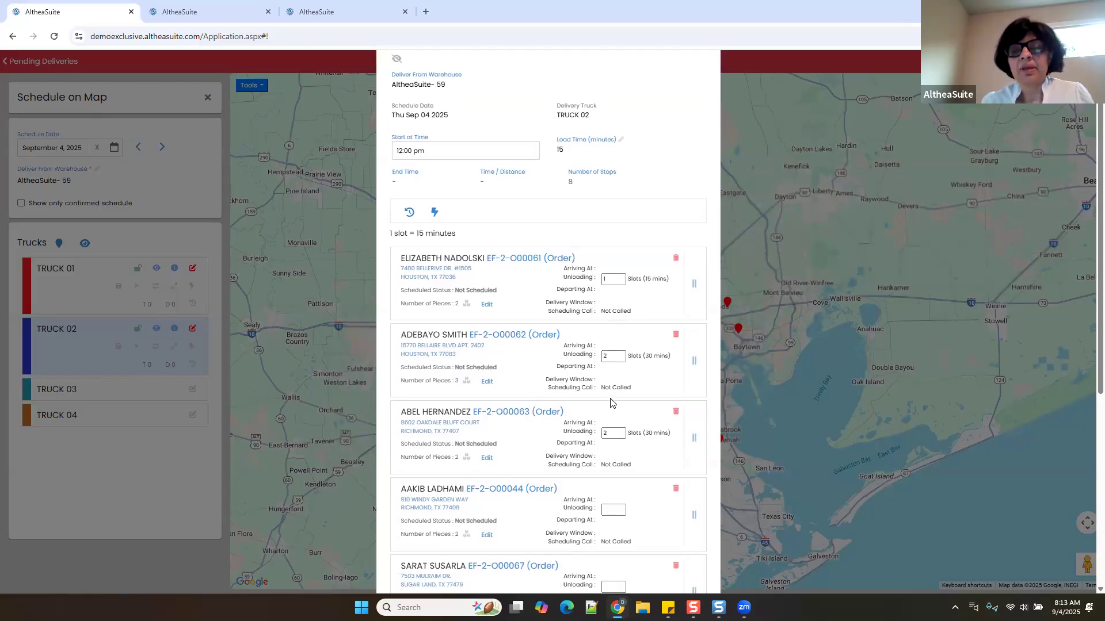
scroll(611, 403, down, 1)
click(614, 453)
text(1)
click(611, 529)
scroll(632, 518, down, 1)
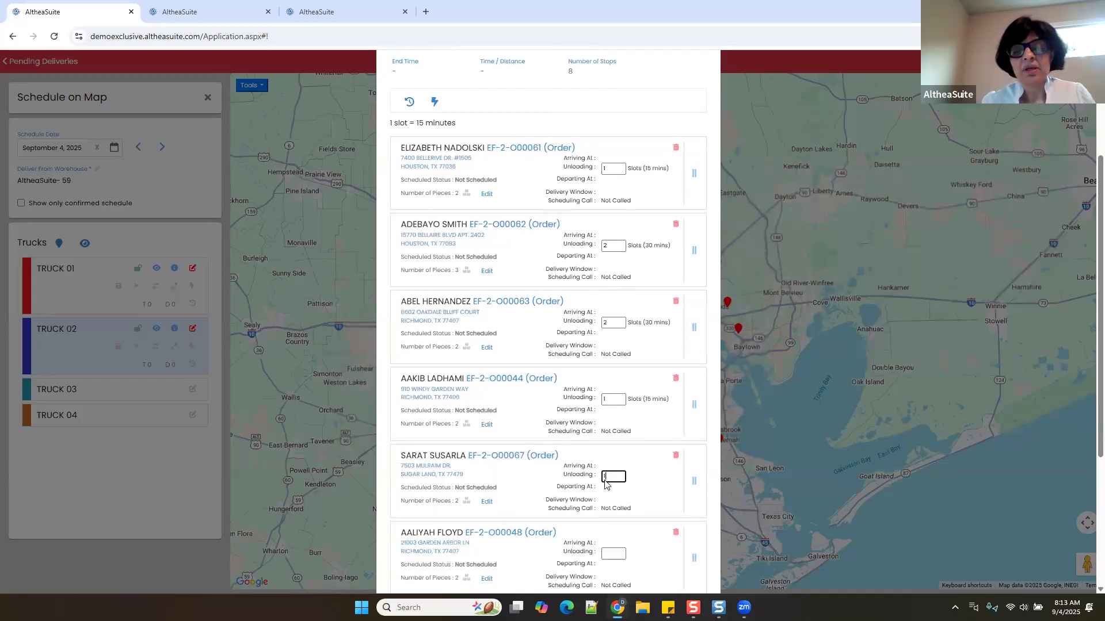
text(1)
scroll(575, 402, down, 3)
click(608, 377)
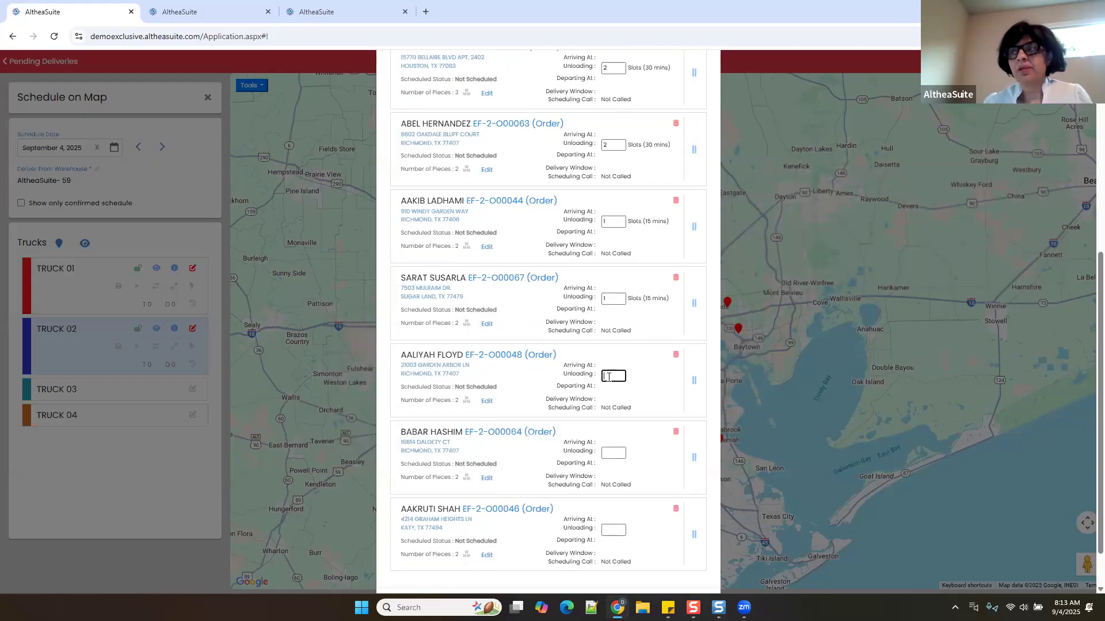
text(1)
click(604, 454)
text(1)
key(Tab)
text(1)
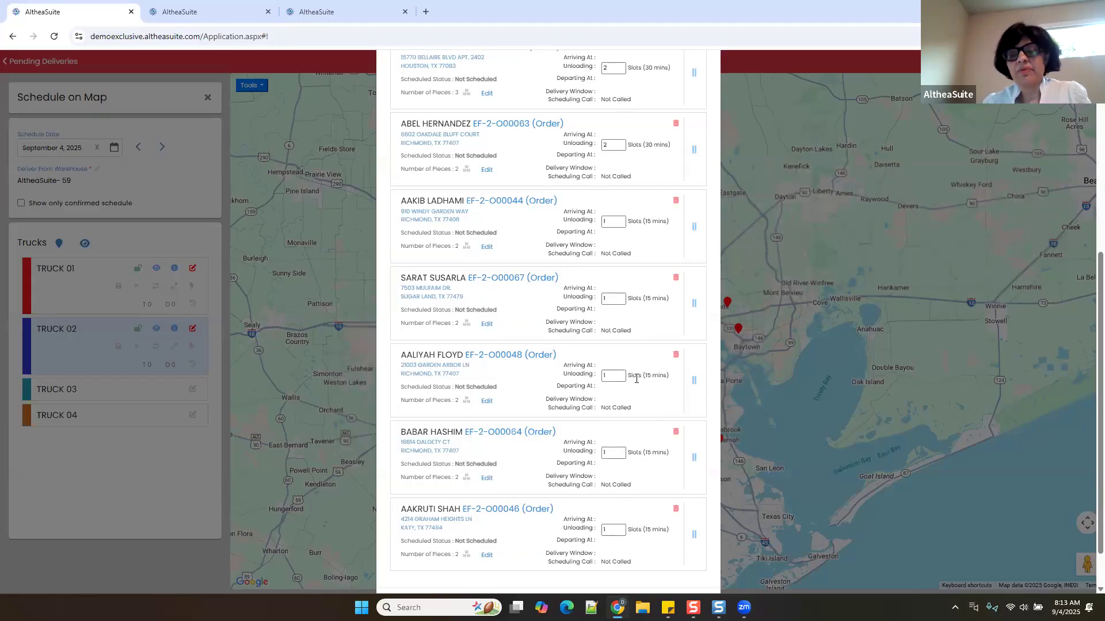
Calculate the travel times and distances for Truck 02's trip
scroll(638, 351, down, 1)
scroll(618, 293, up, 7)
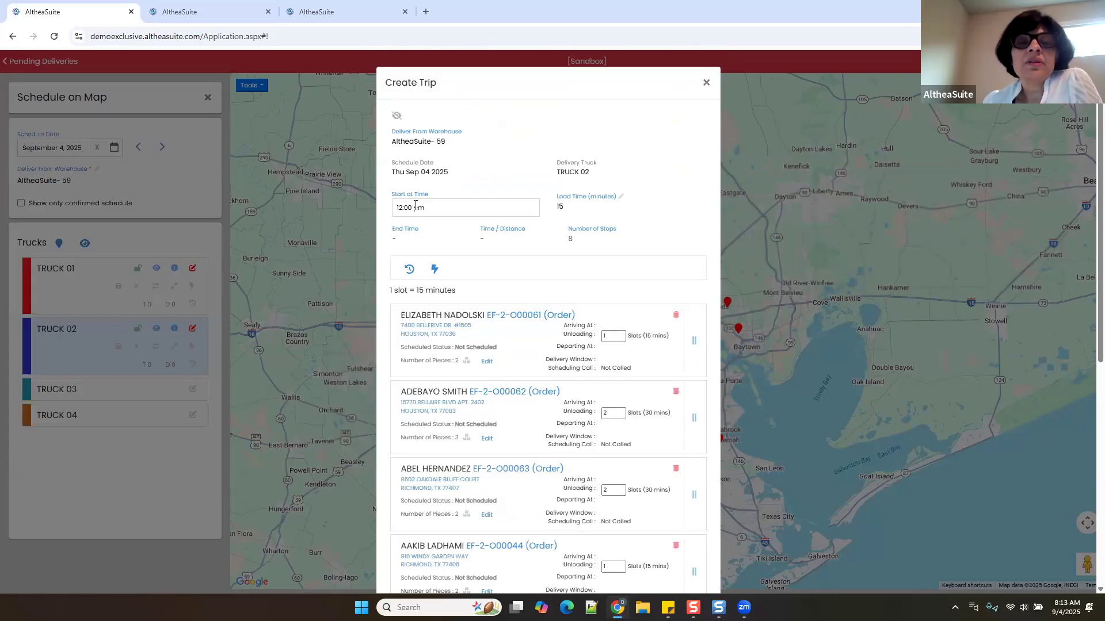
click(411, 272)
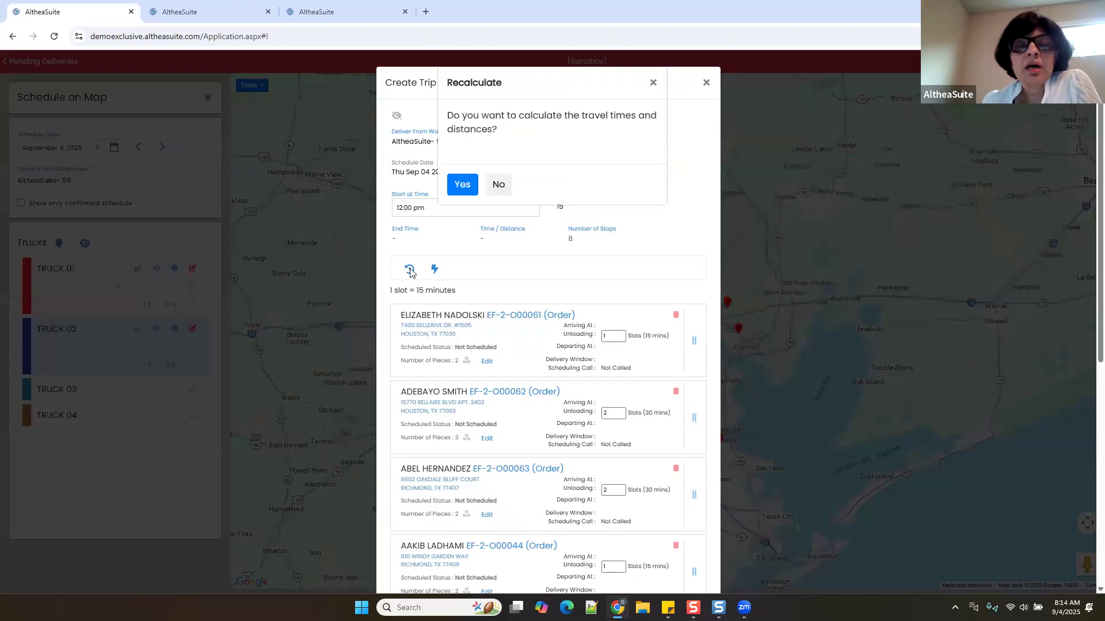
click(463, 185)
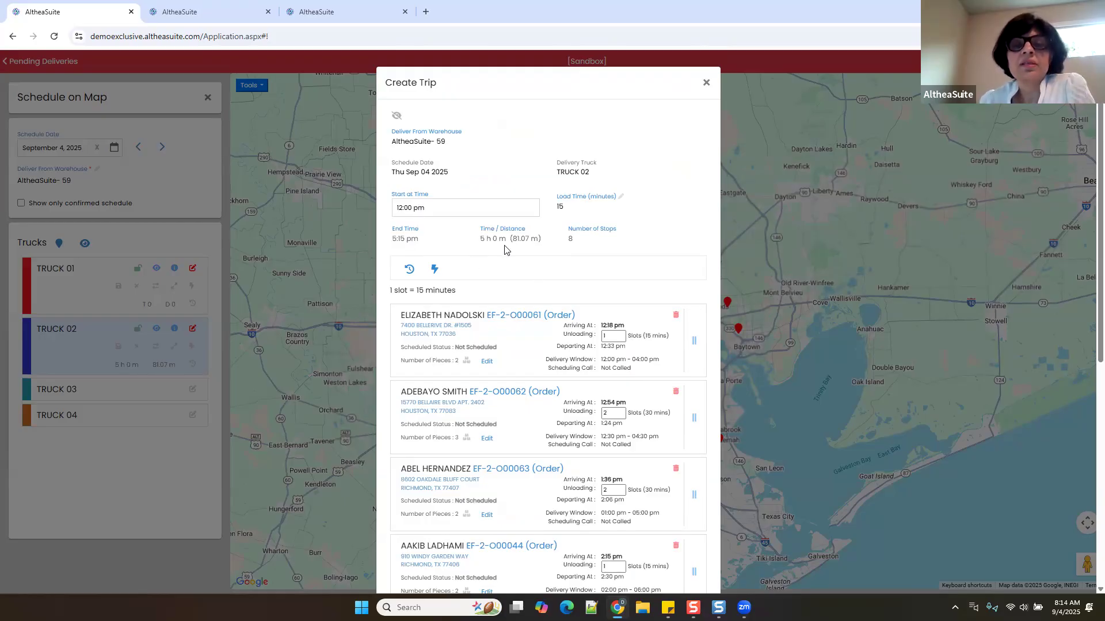
Set the unloading time of the last stop, in Katy, to 2 slots
scroll(505, 249, down, 7)
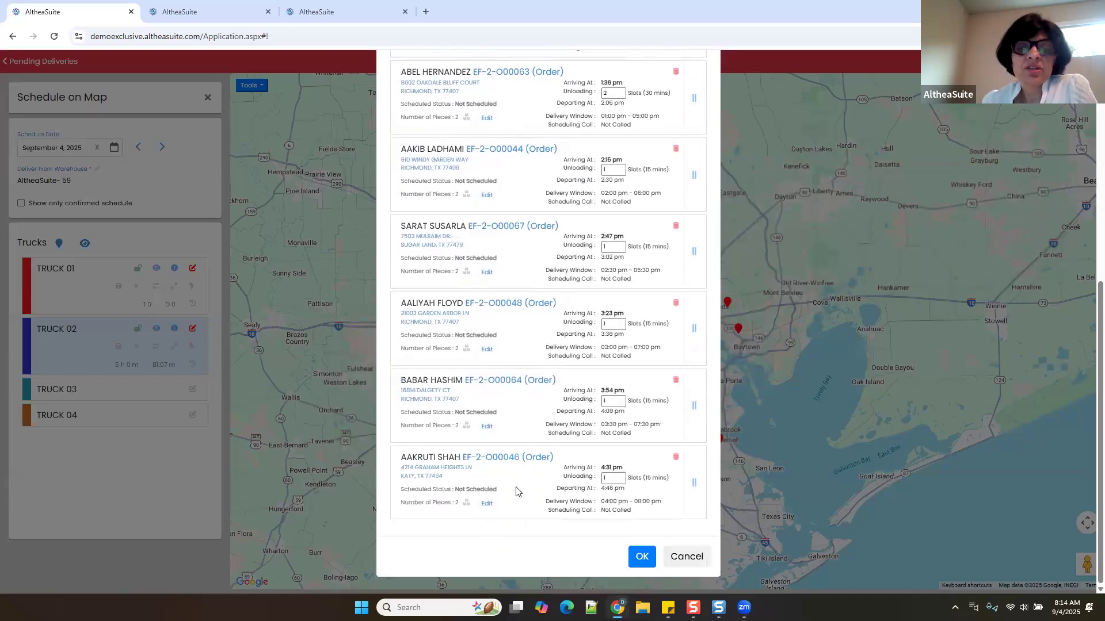
click(620, 479)
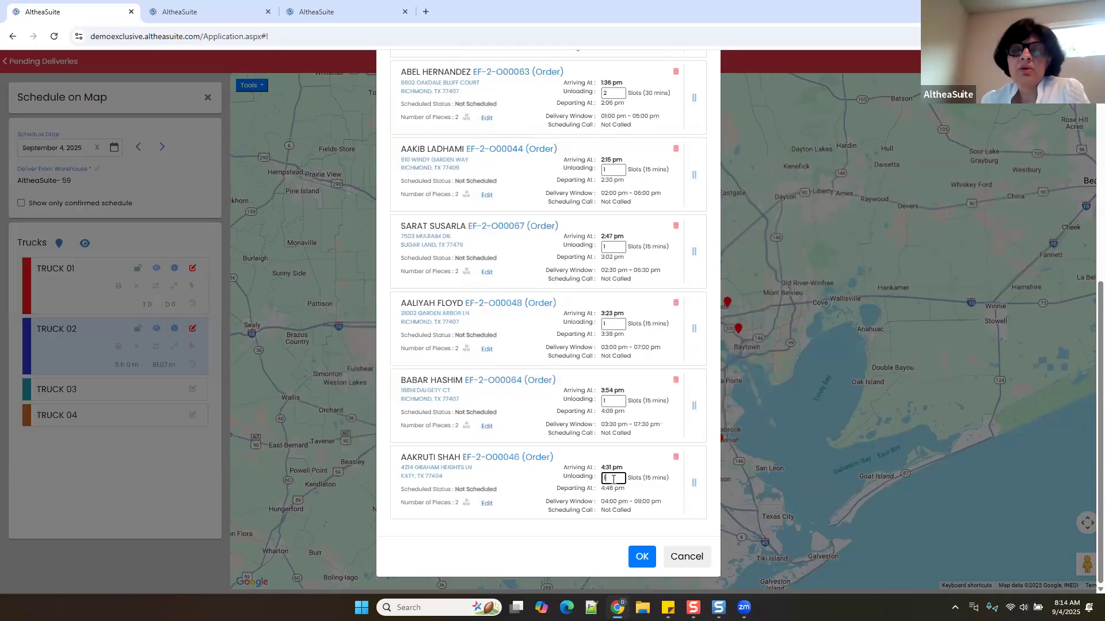
click(502, 330)
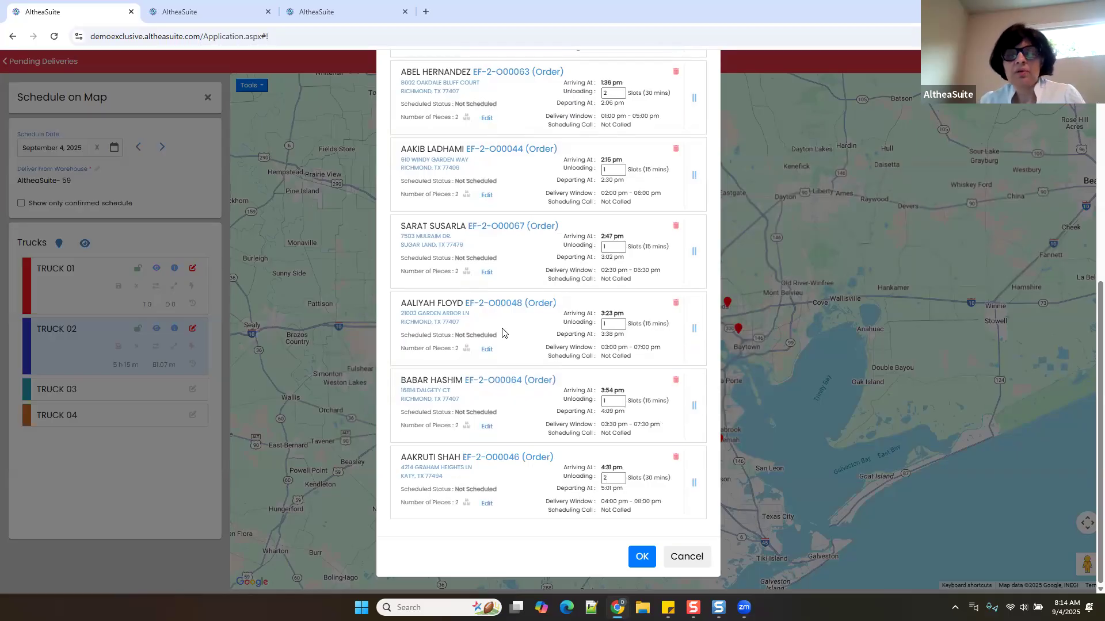
Rearrange the trip's stops as Google Maps suggests, reconfirming with the text "Rearrange Stops", and review the reordered list
scroll(505, 253, up, 7)
scroll(552, 276, down, 3)
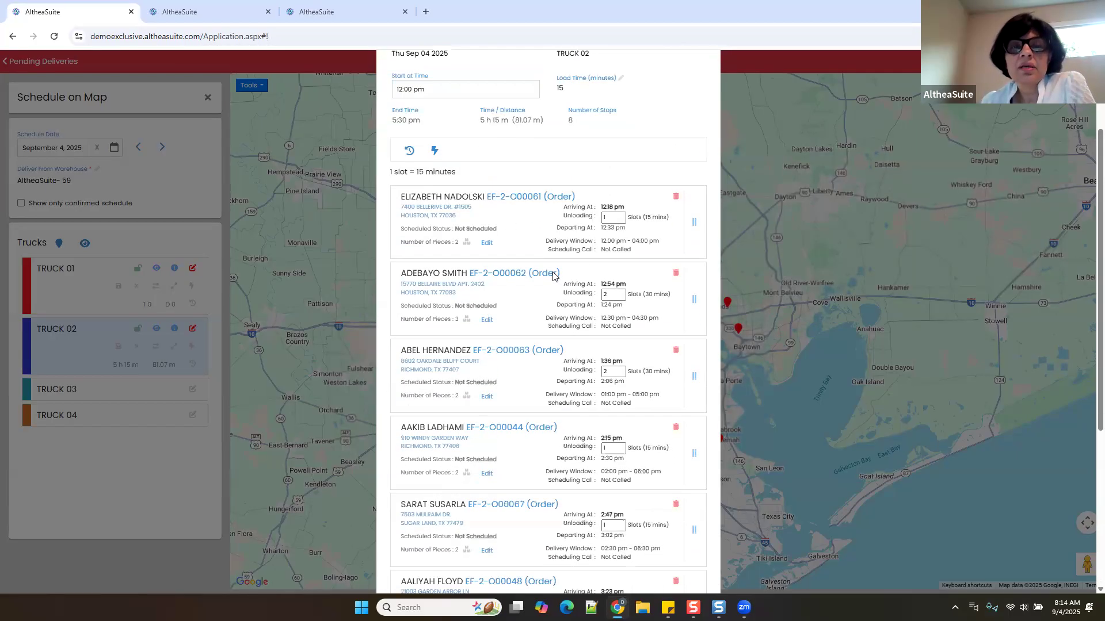
scroll(489, 202, up, 2)
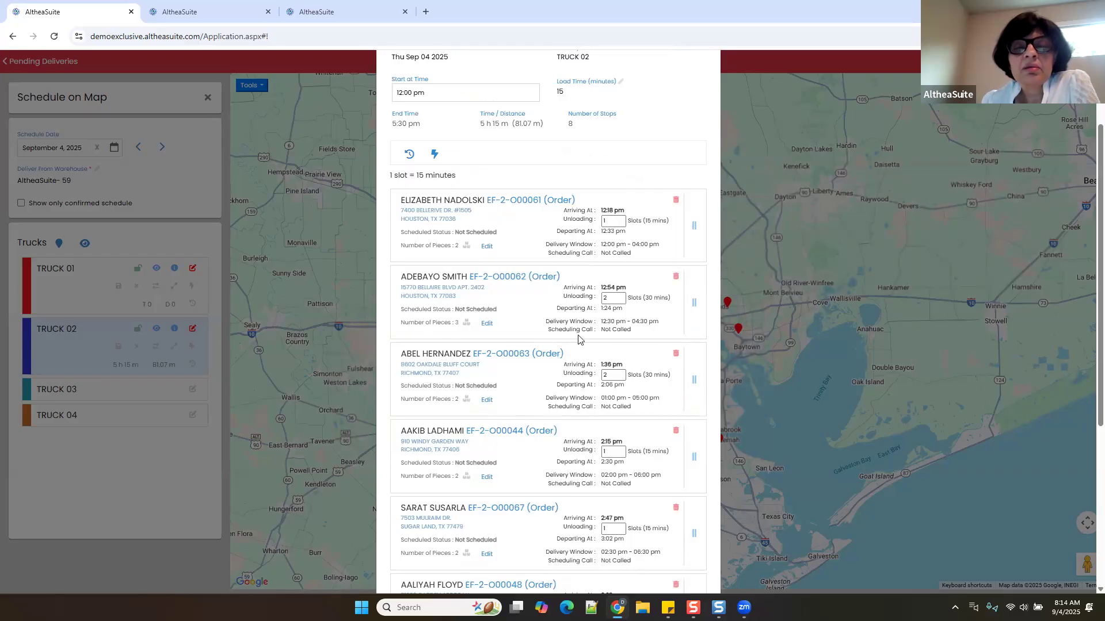
scroll(591, 376, up, 2)
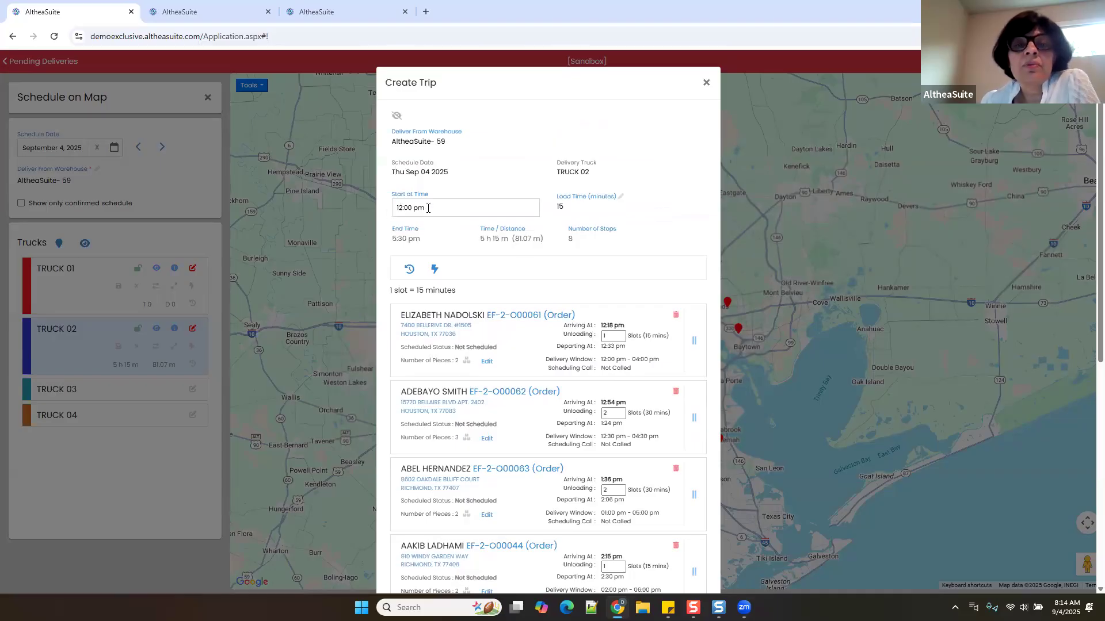
click(434, 270)
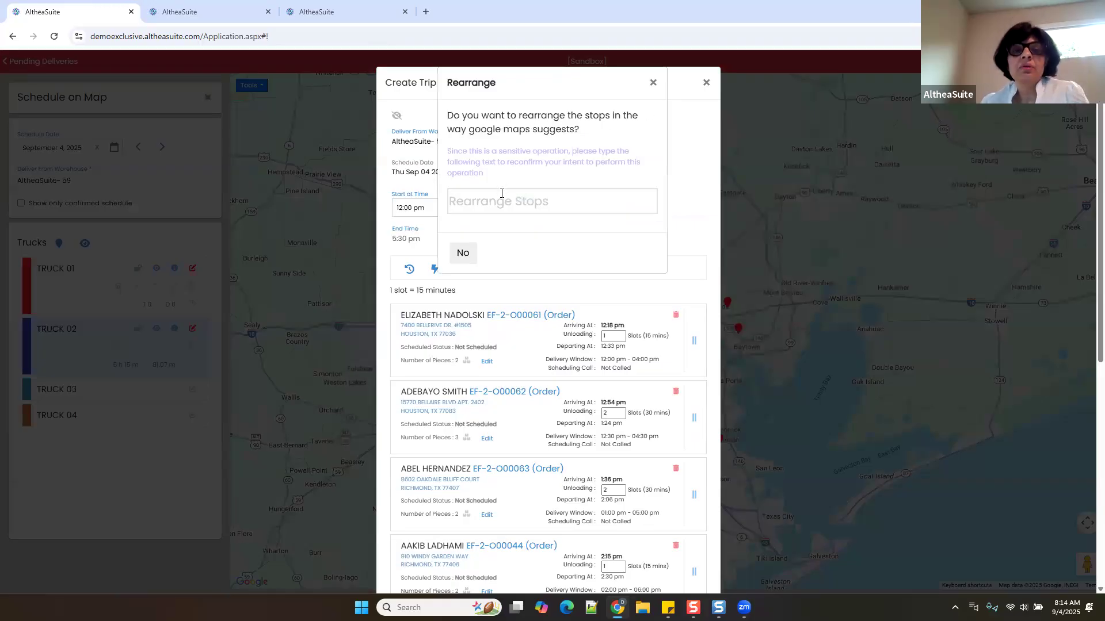
text(Re)
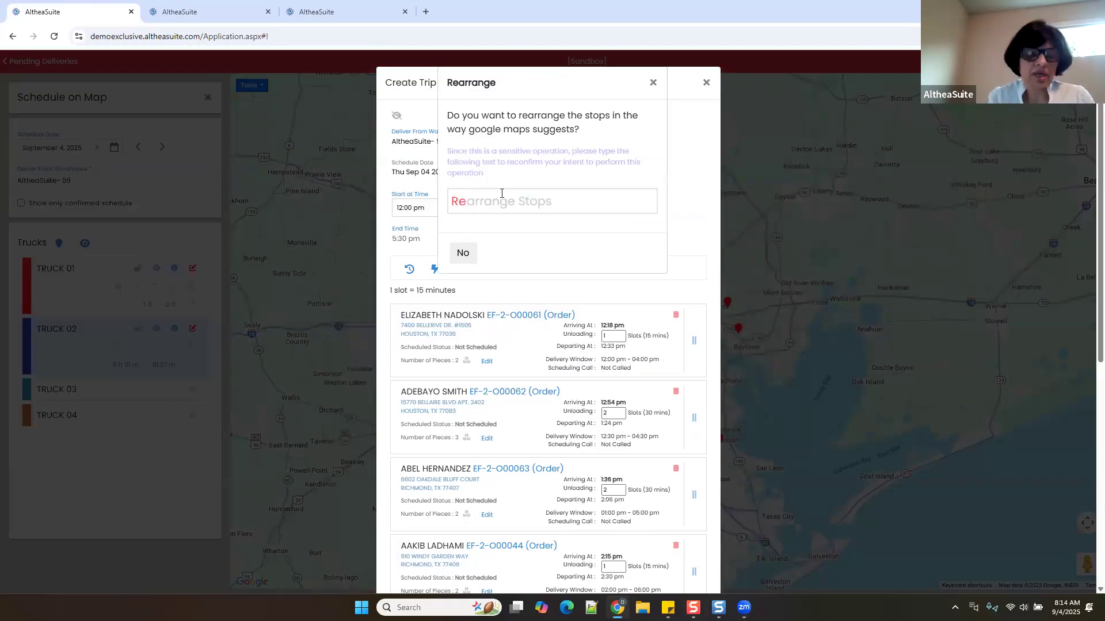
text(arrange)
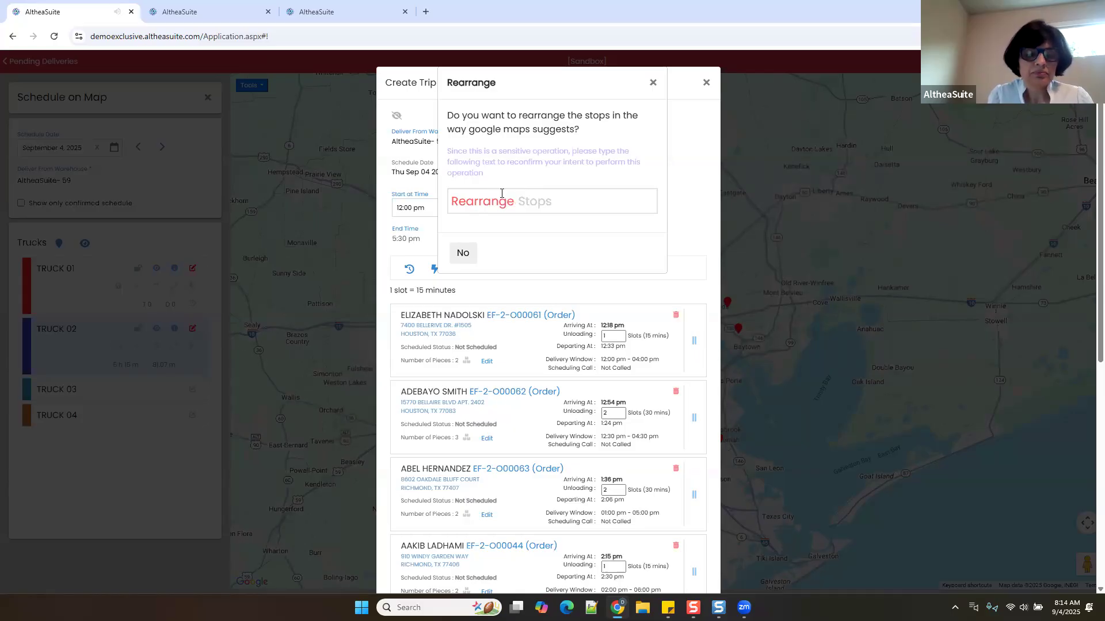
text( Stops)
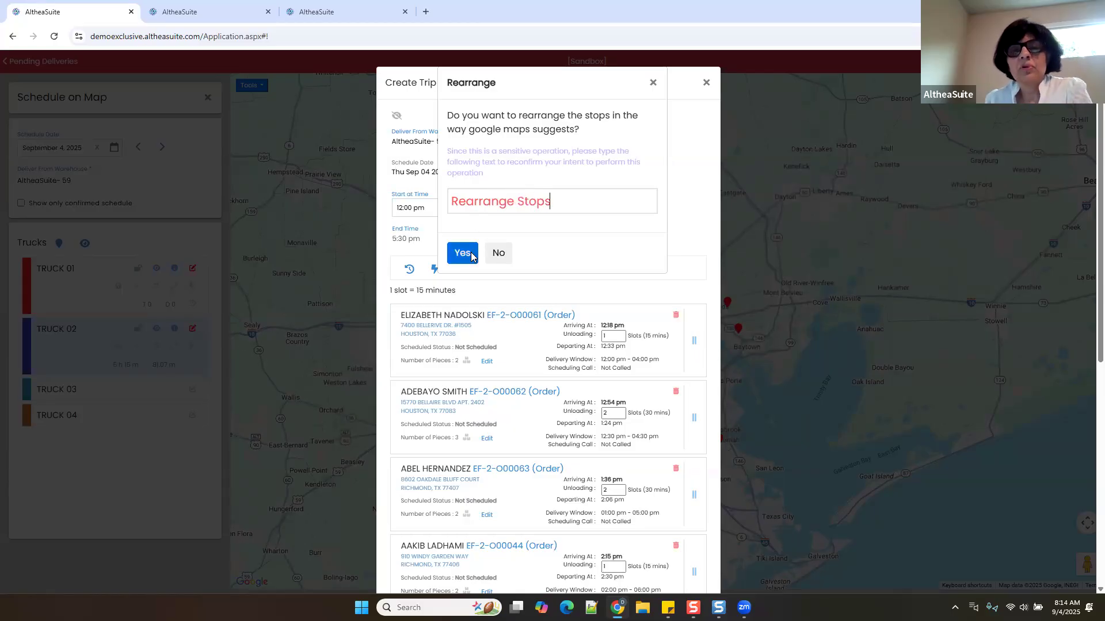
click(463, 253)
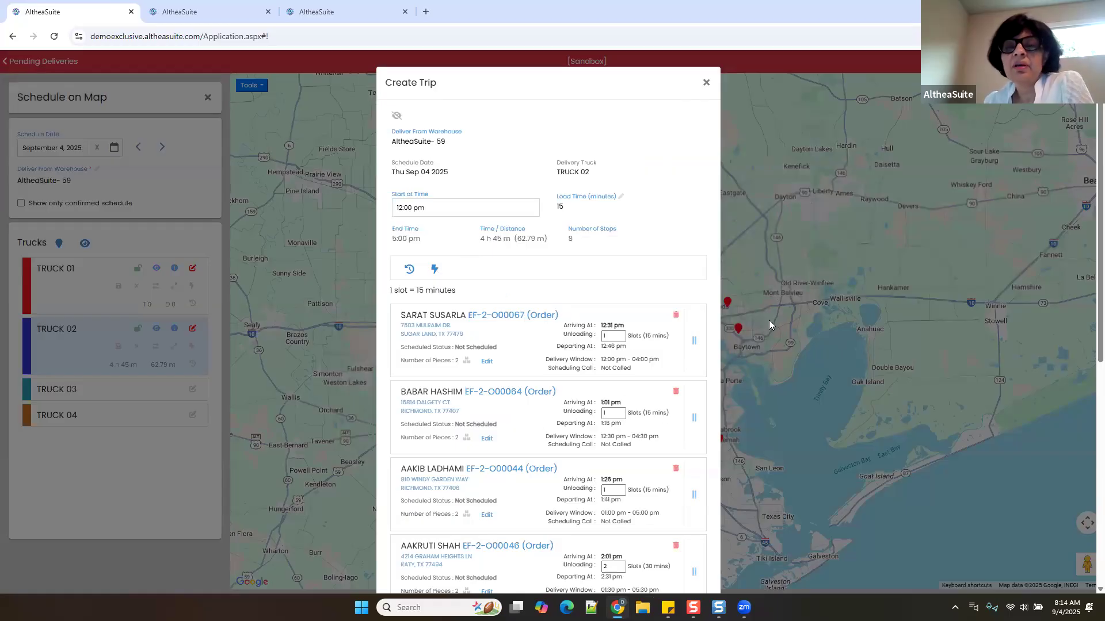
scroll(591, 335, down, 7)
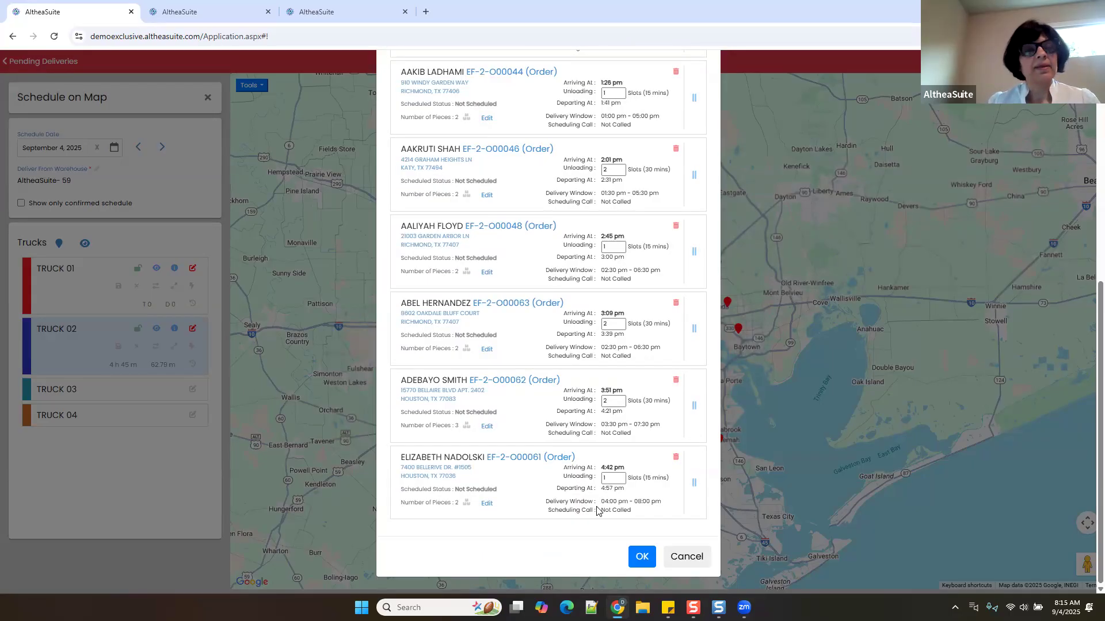
Save Truck 02's optimized trip, and open another AltheaSuite session in a new browser tab
click(642, 557)
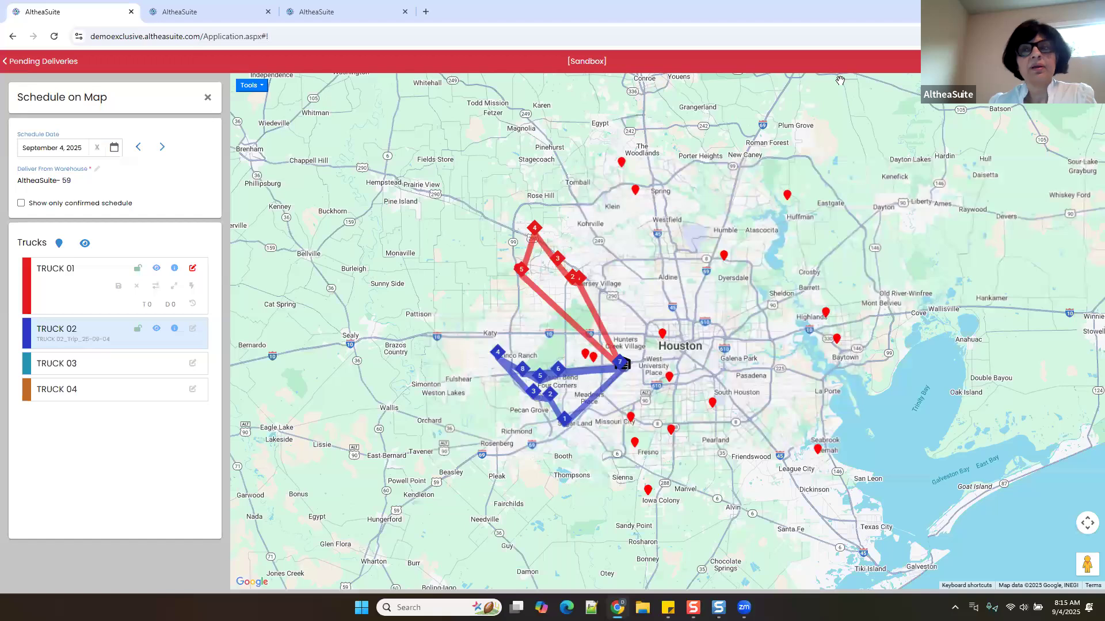
click(216, 71)
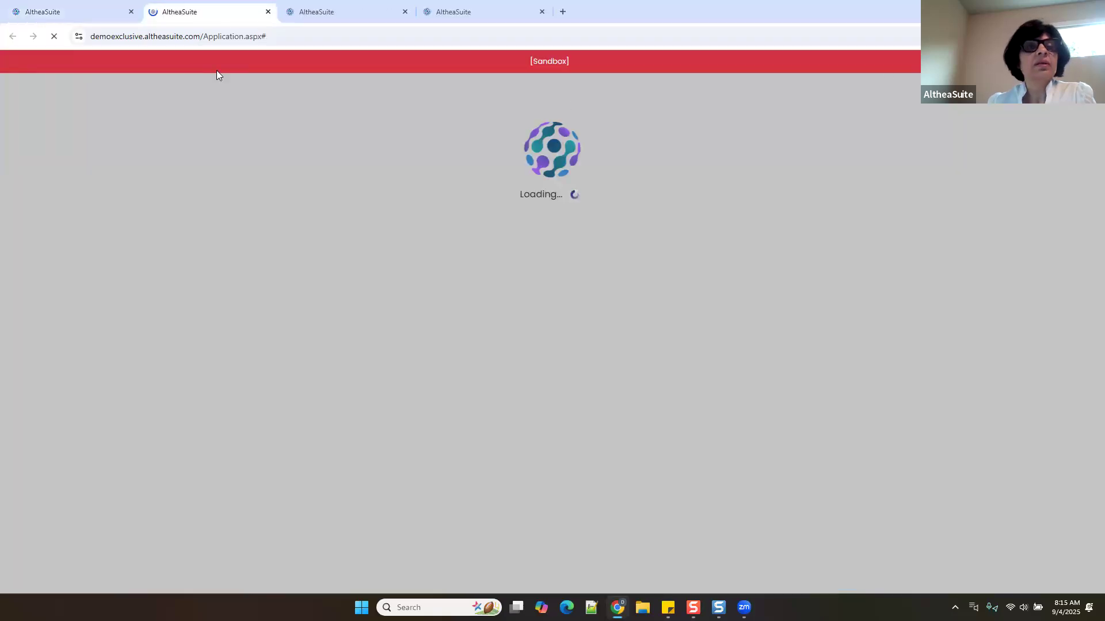
click(82, 14)
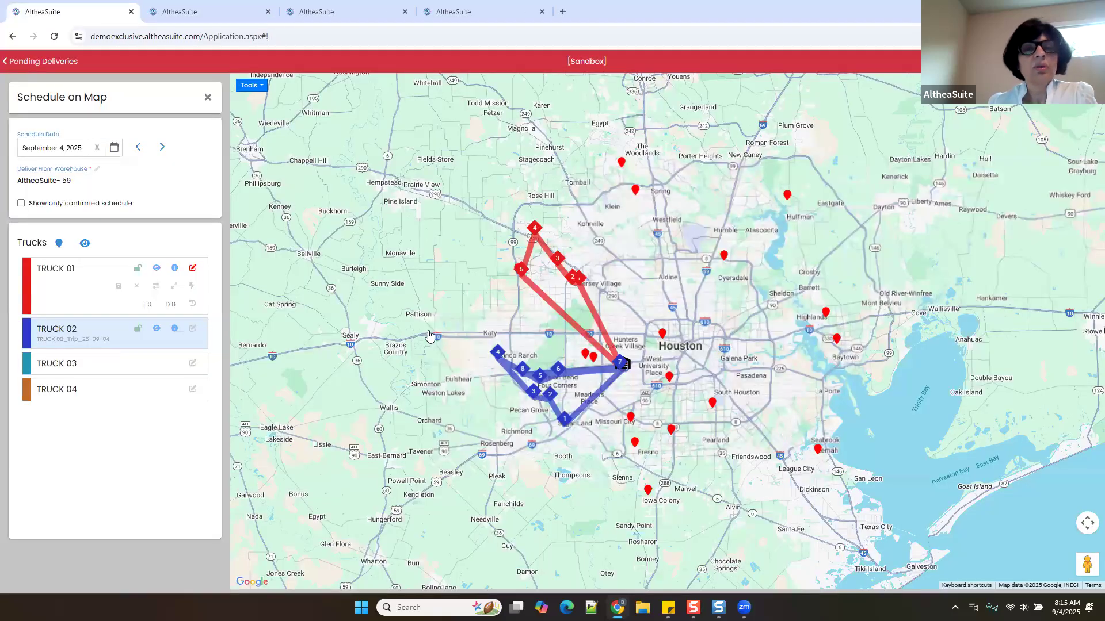
Open the appointments calendar in the new session and review Truck 02's deliveries for September 4
click(183, 12)
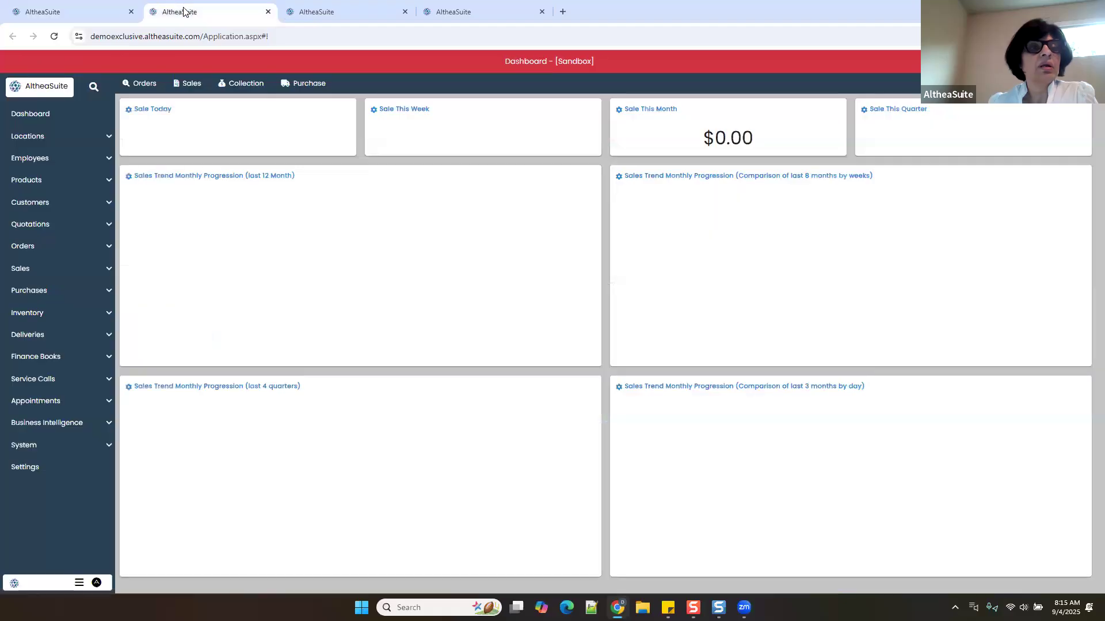
click(47, 401)
click(49, 426)
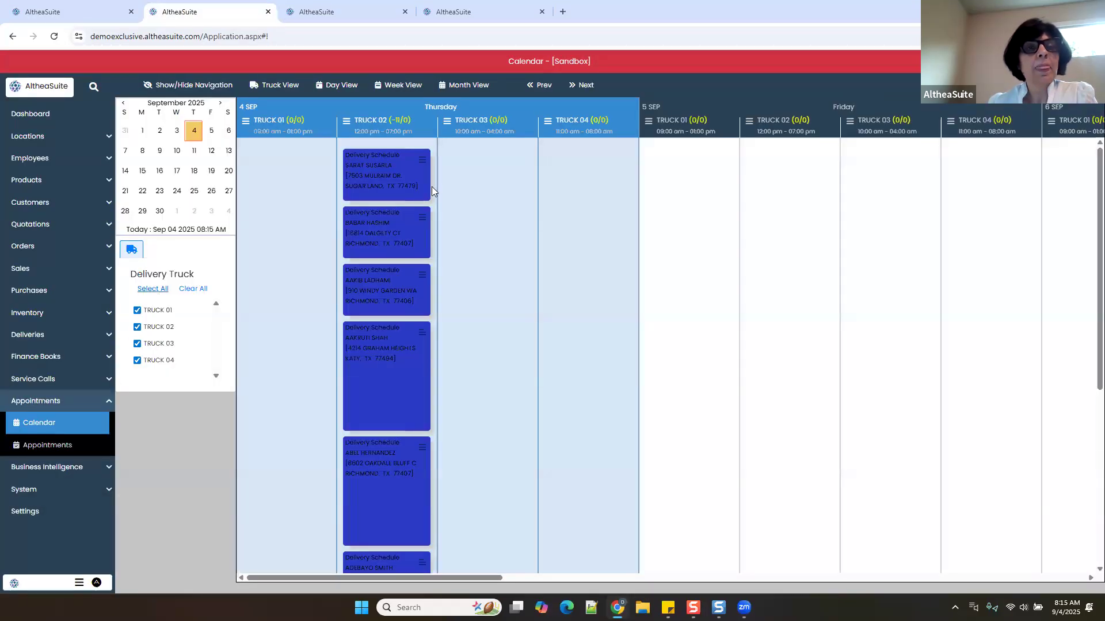
scroll(377, 450, down, 5)
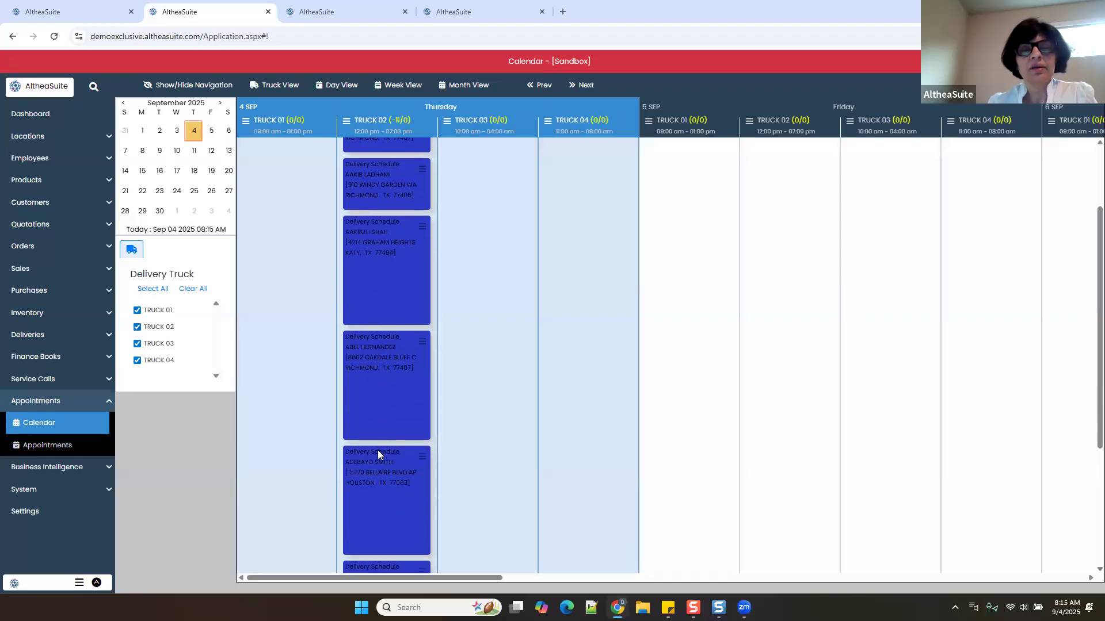
scroll(258, 465, up, 3)
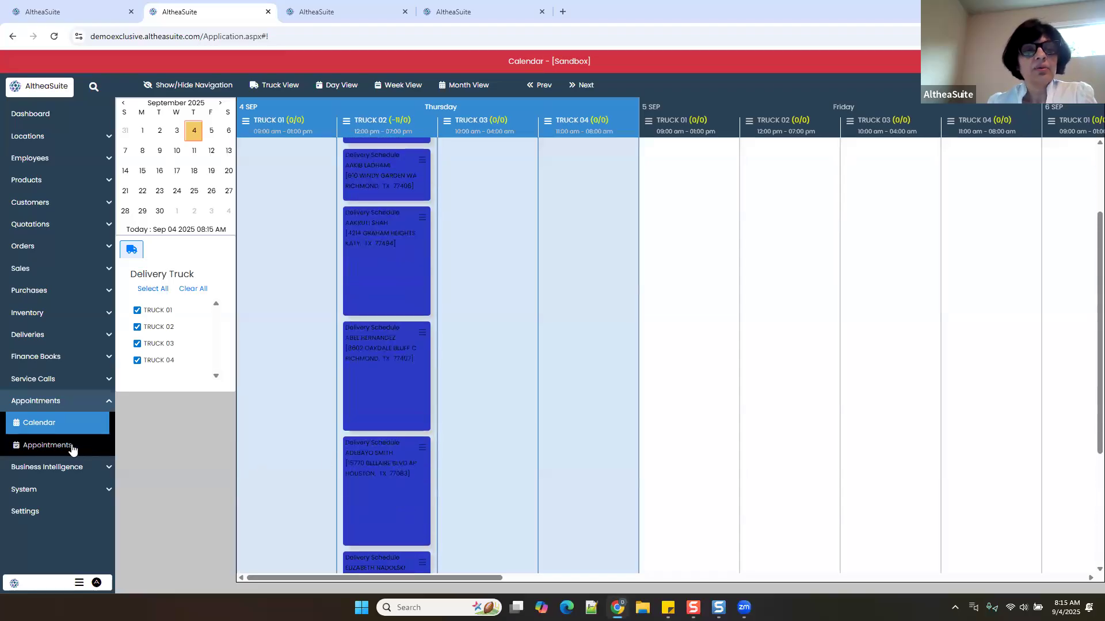
View the appointments list, and open the list of delivery trips
click(72, 449)
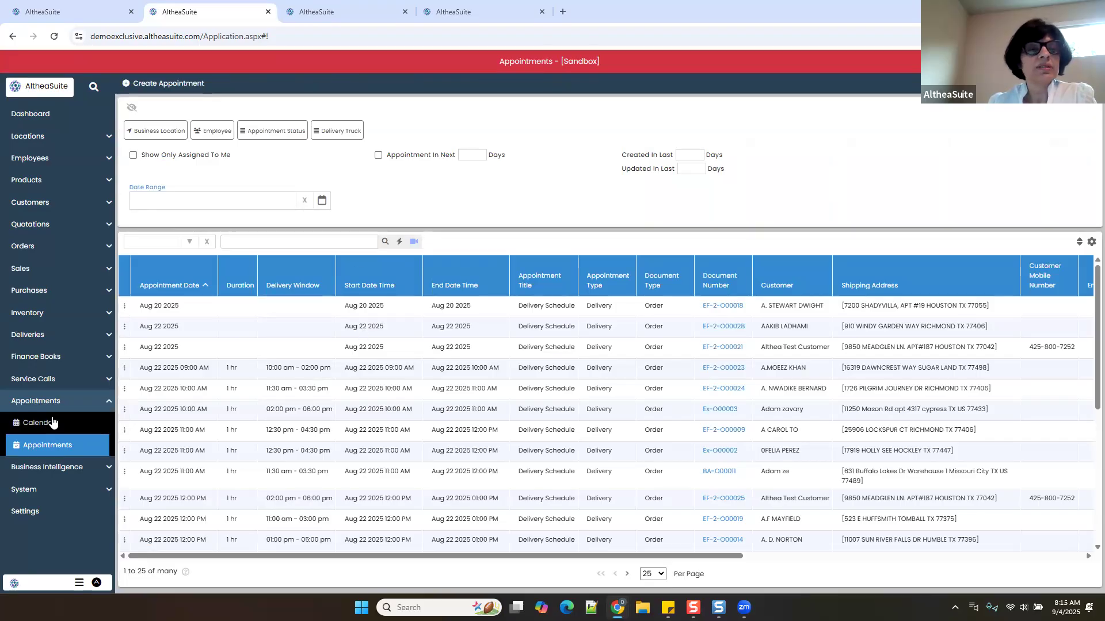
click(42, 335)
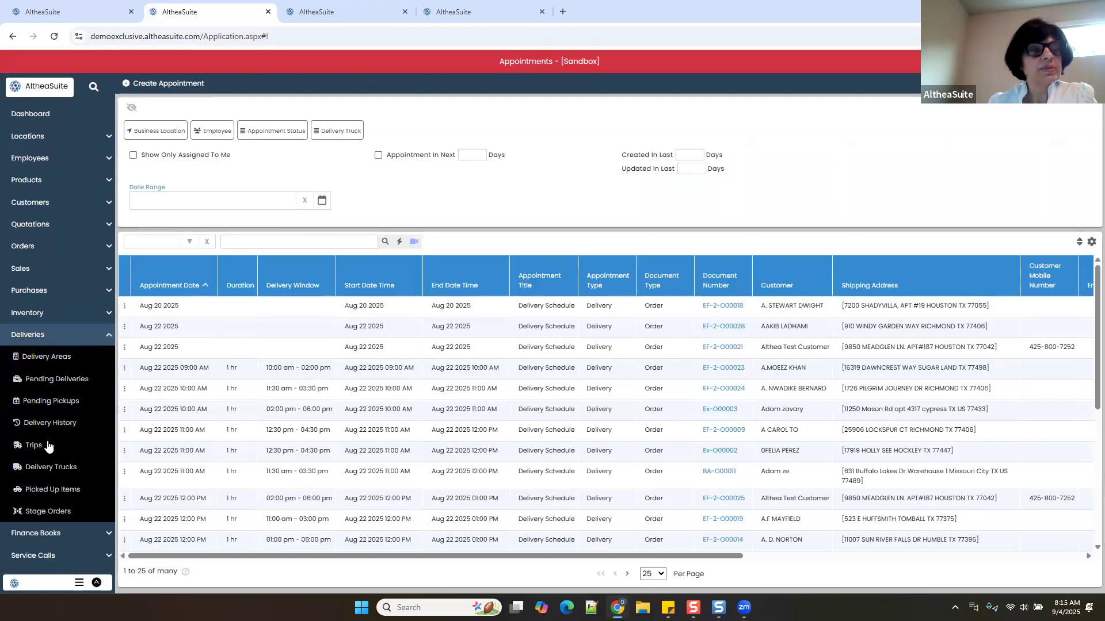
click(48, 445)
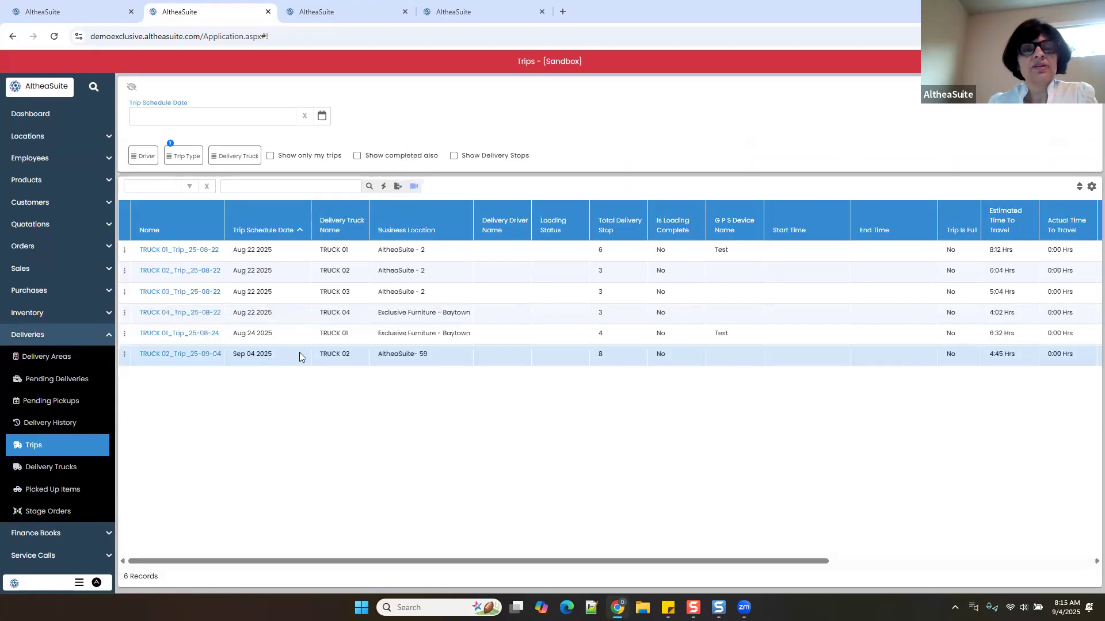
Compare the route map with the trips list, and examine the actions available for the trip TRUCK 02_Trip_25-09-04
click(69, 14)
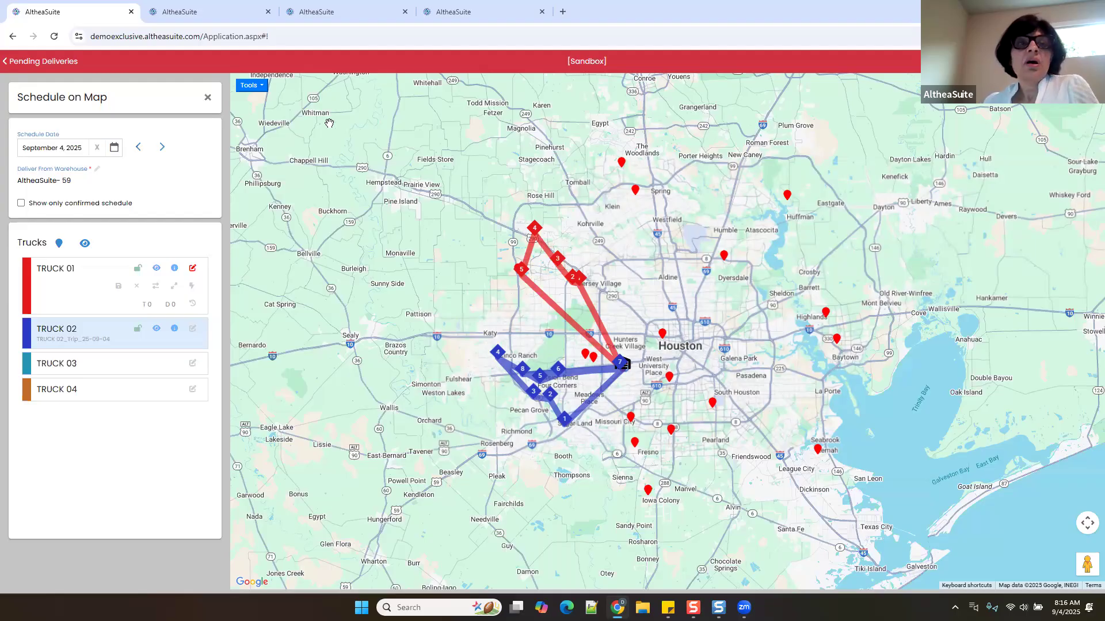
click(210, 14)
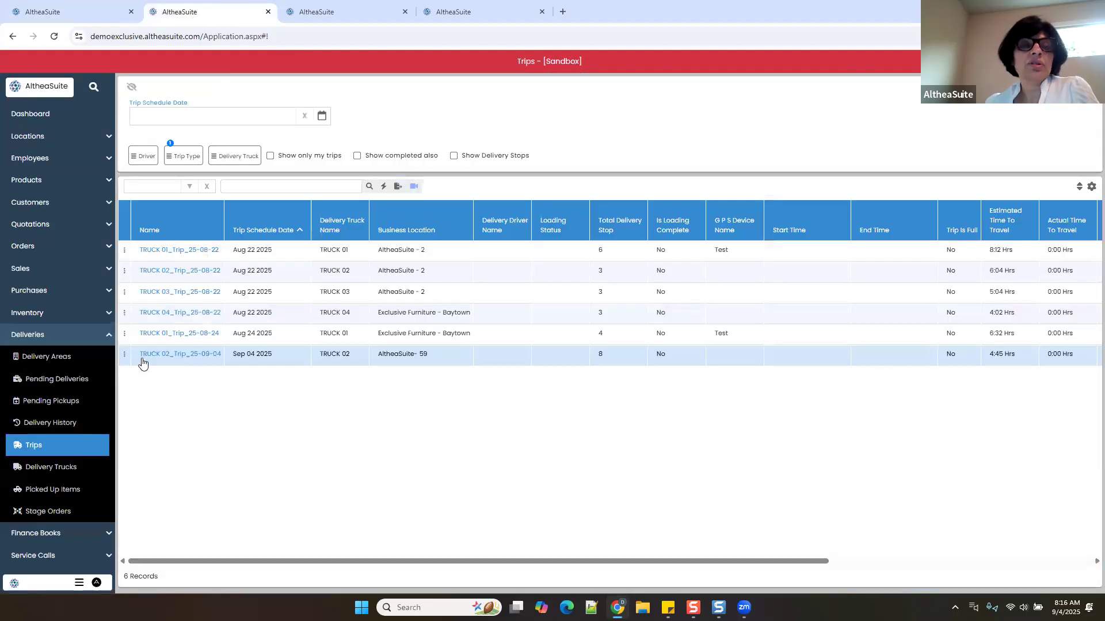
click(124, 353)
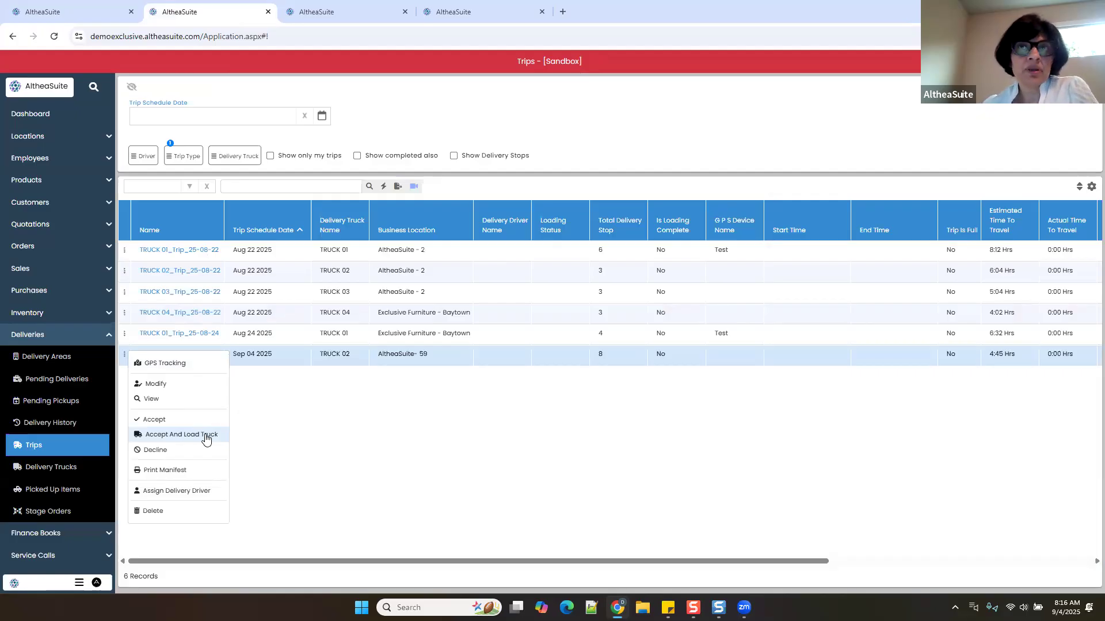
click(299, 435)
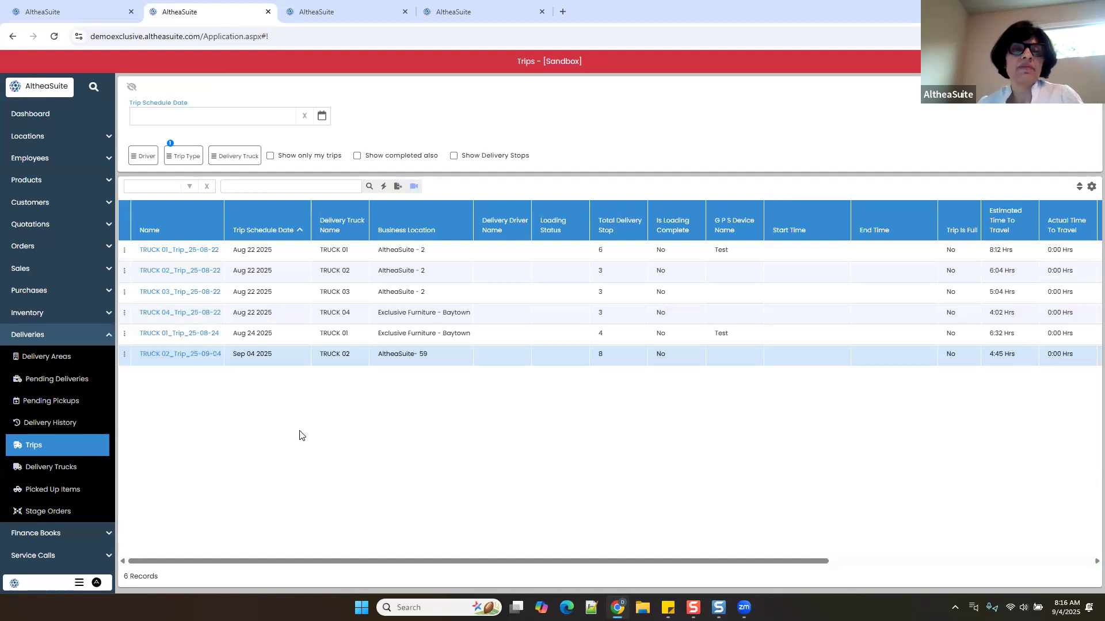
Return to the route map, make Truck 02's trip editable, and remove stop 5 in Cypress from Truck 01's route
click(58, 9)
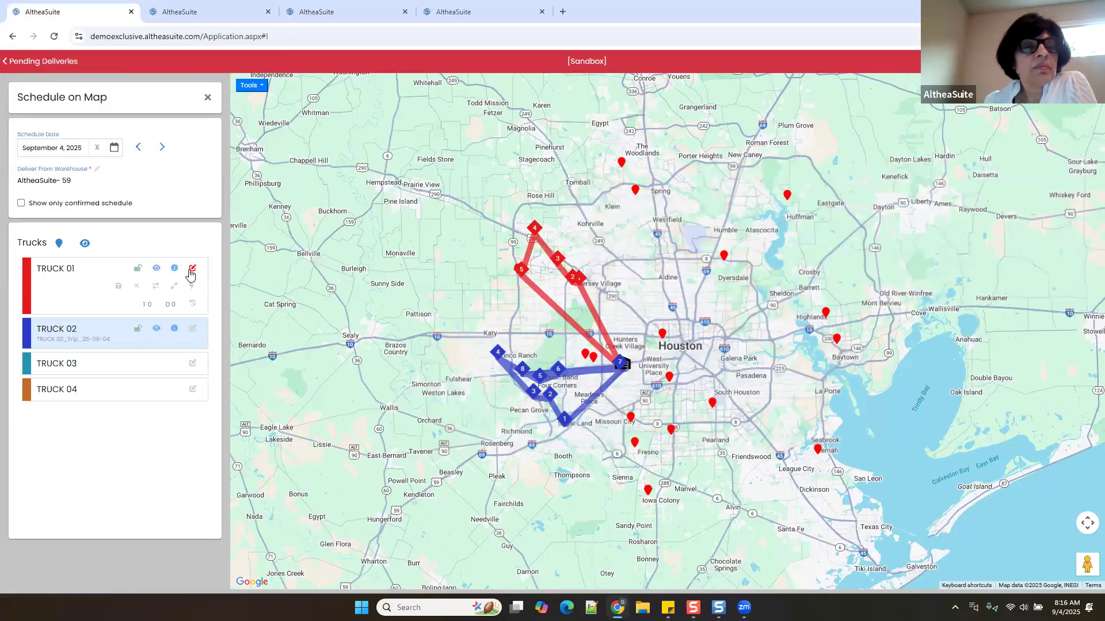
click(194, 330)
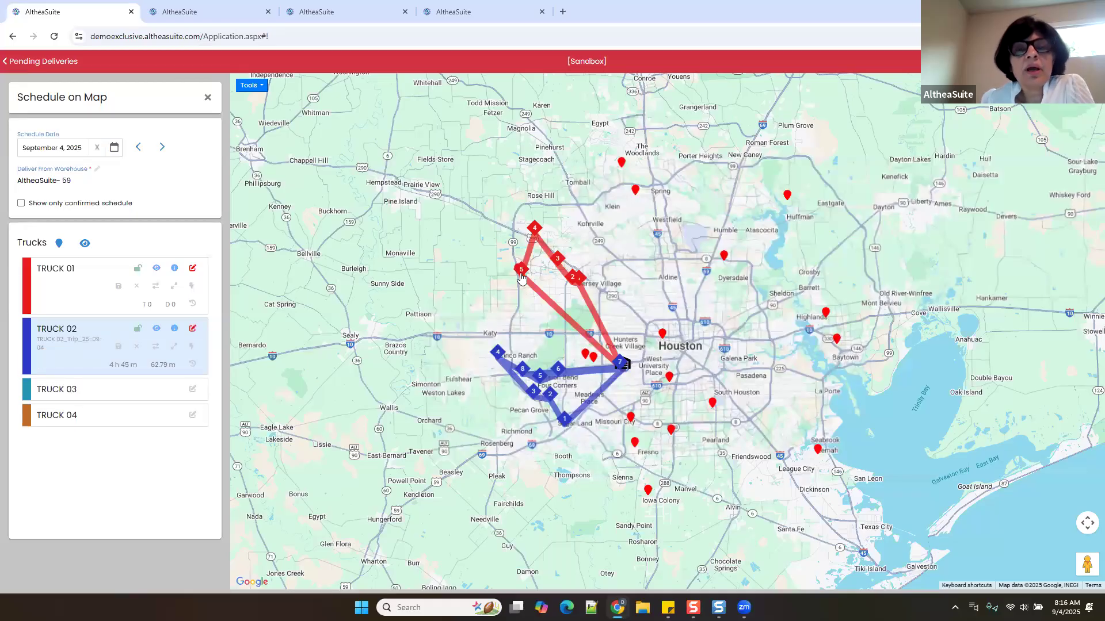
mouse_move(521, 277)
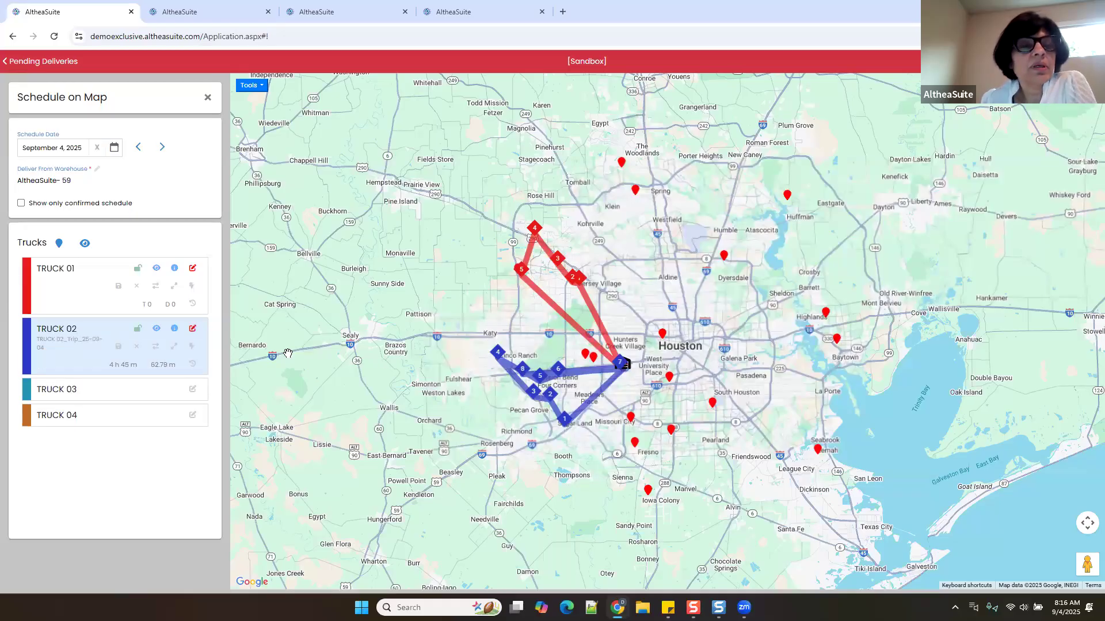
click(520, 276)
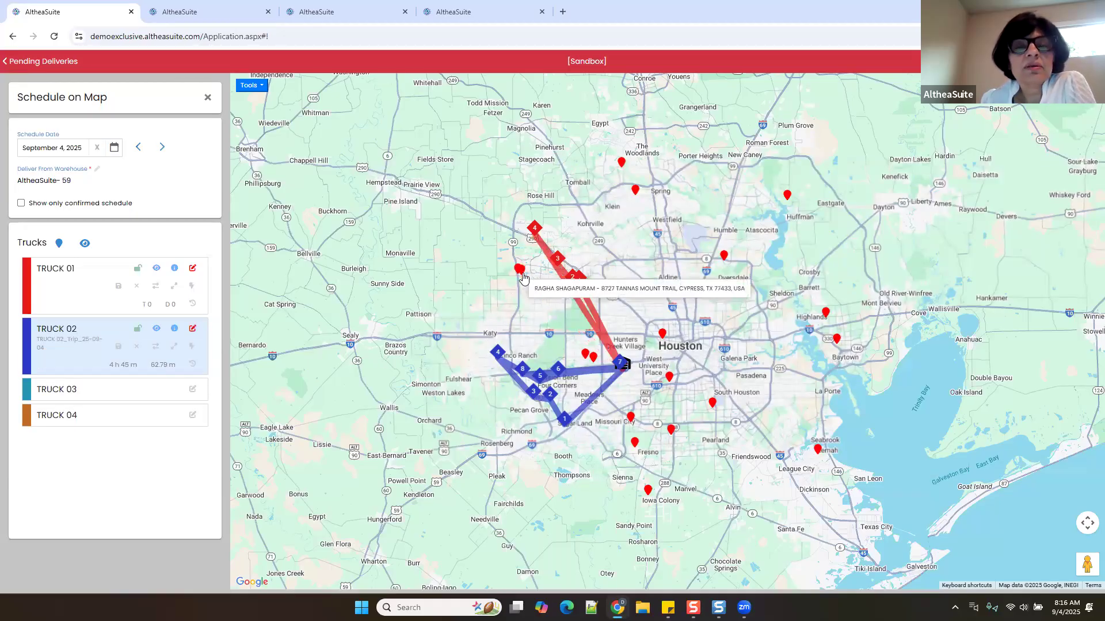
Add the nearest delivery just west of the warehouse to Truck 02's trip as stop 9, and clear the unsaved route changes
click(595, 361)
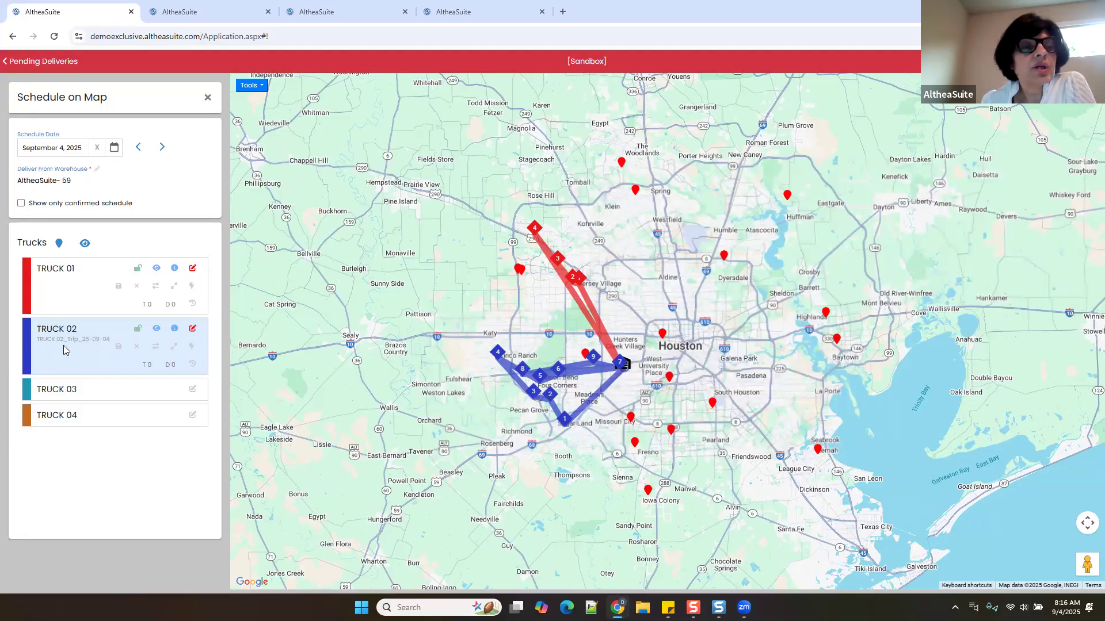
click(195, 346)
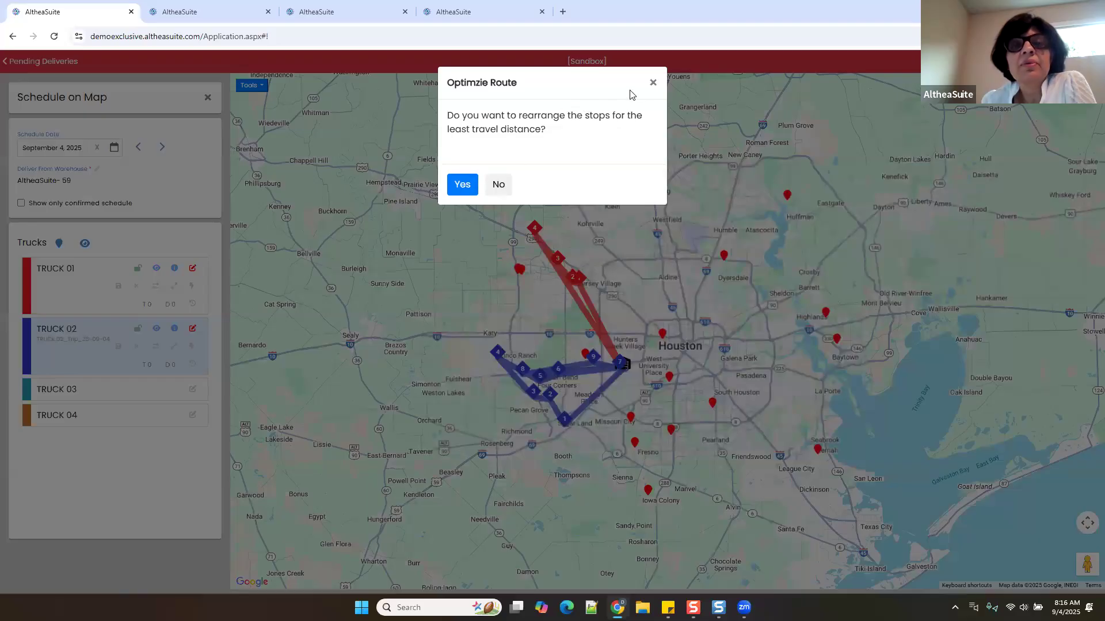
click(285, 289)
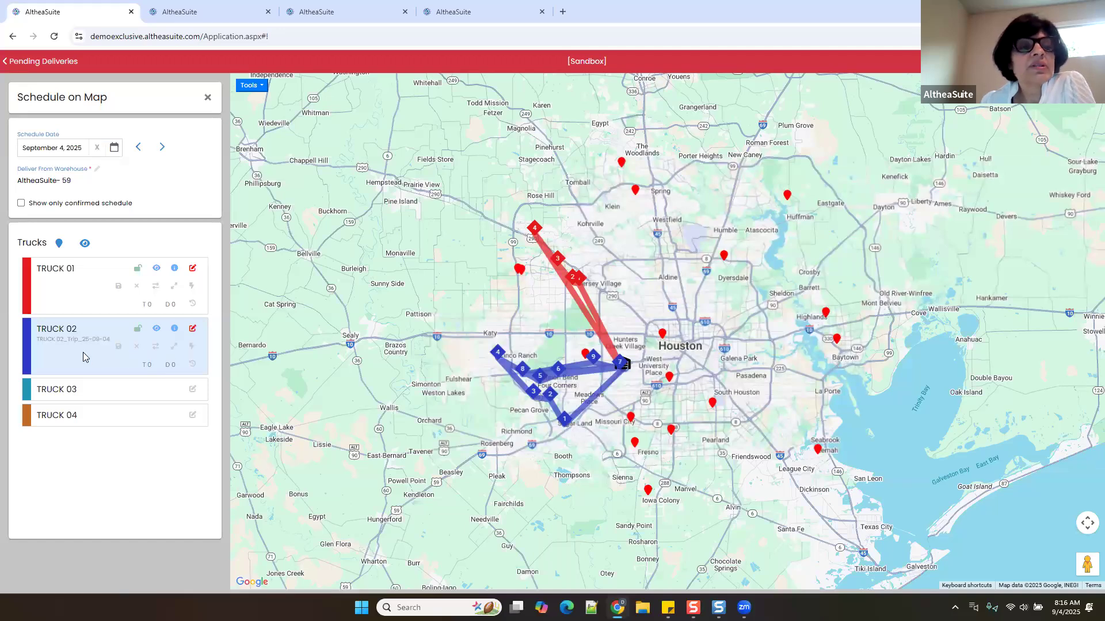
mouse_move(594, 357)
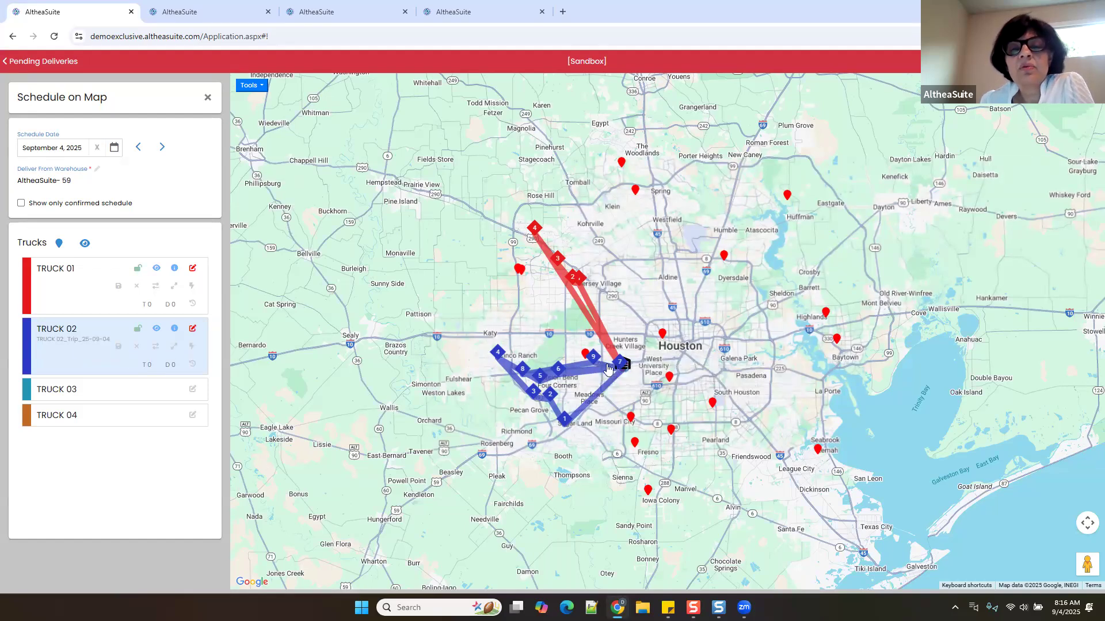
click(136, 347)
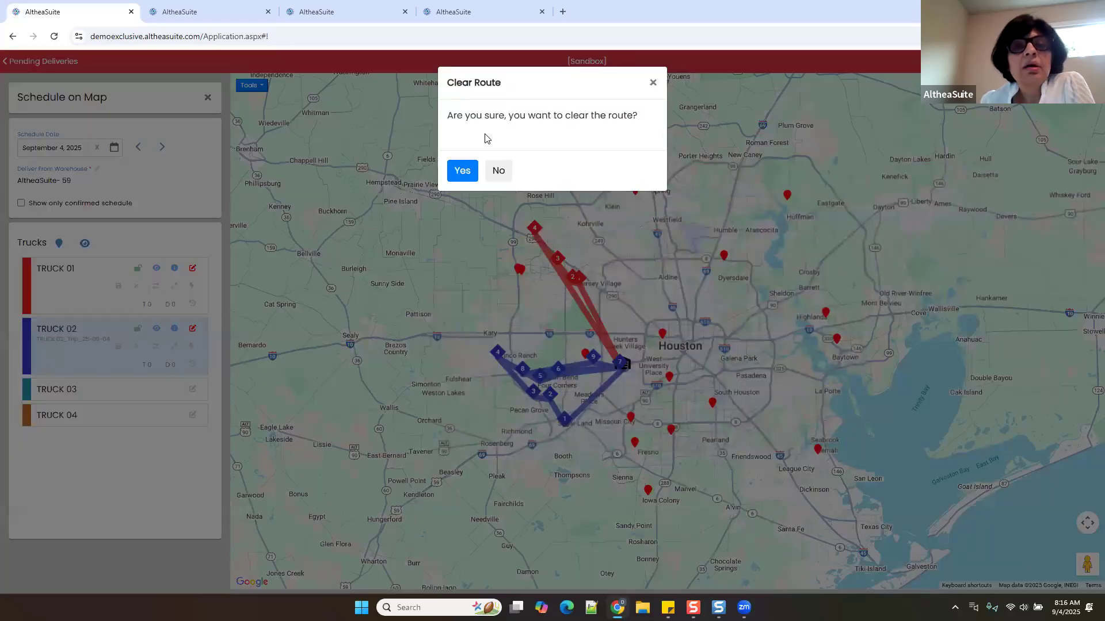
click(463, 173)
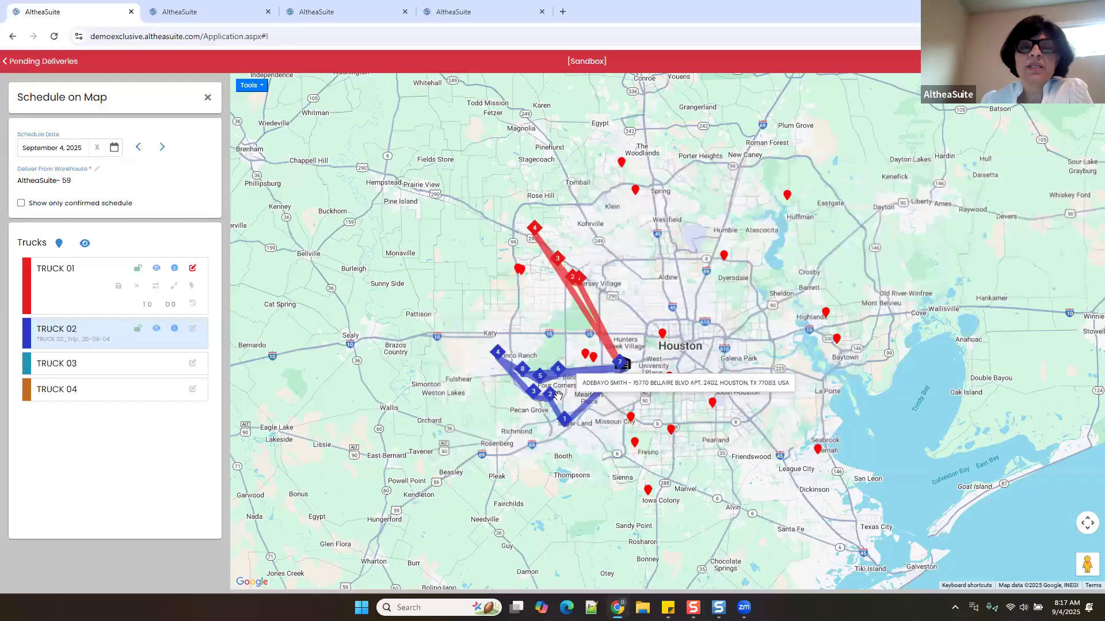
Add the two deliveries west of the warehouse to Truck 02's trip as stops 9 and 10, and remove a Jersey Village stop from Truck 01's route
right_click(583, 413)
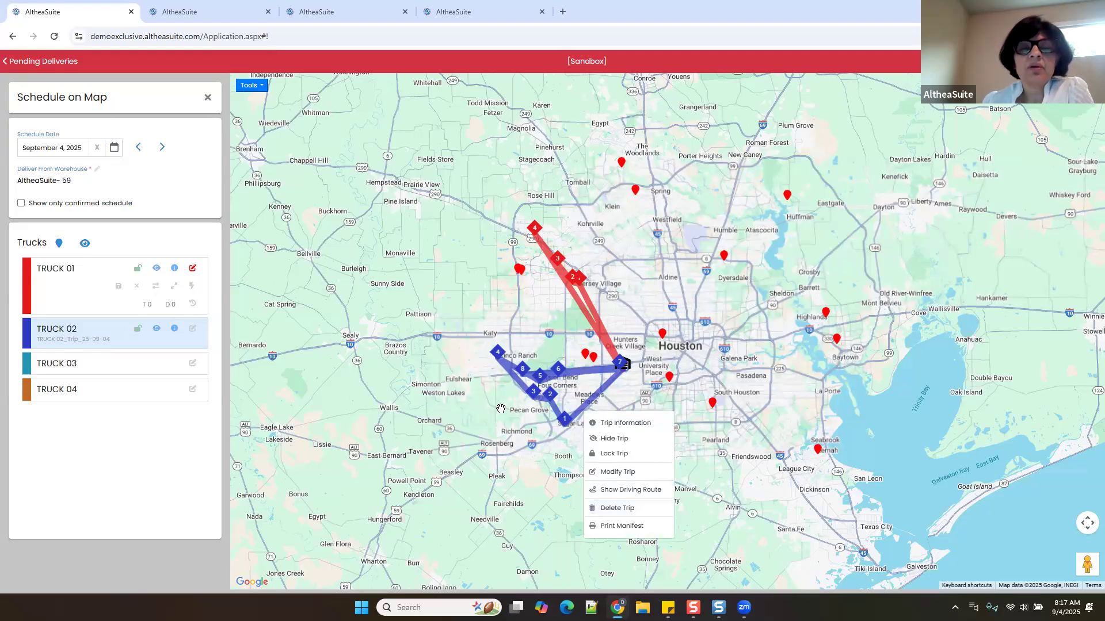
click(193, 328)
click(585, 360)
click(594, 358)
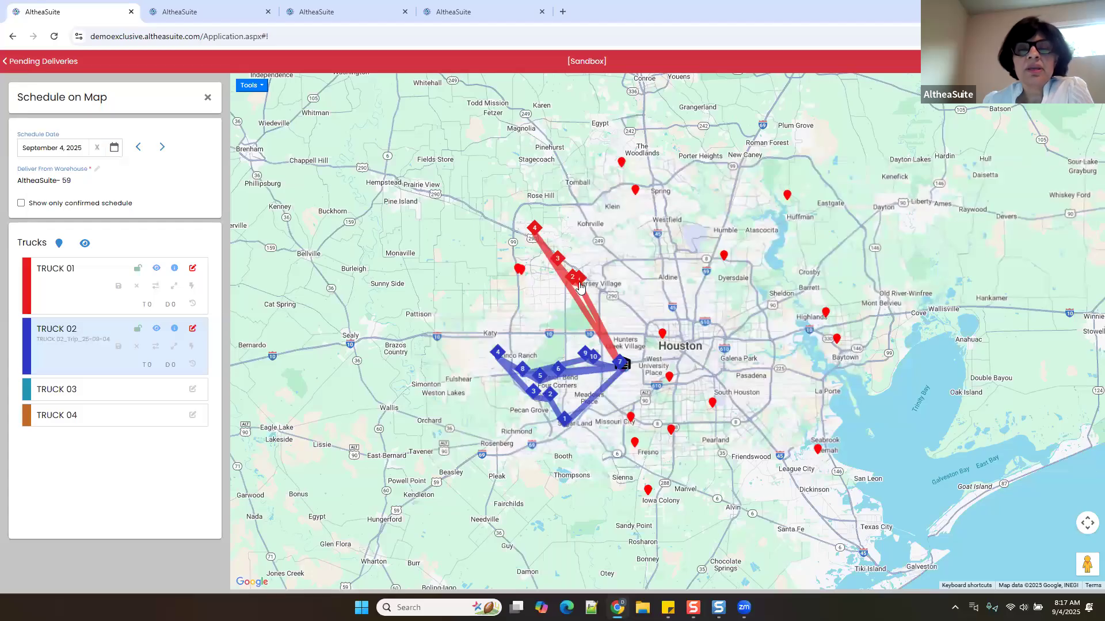
click(580, 283)
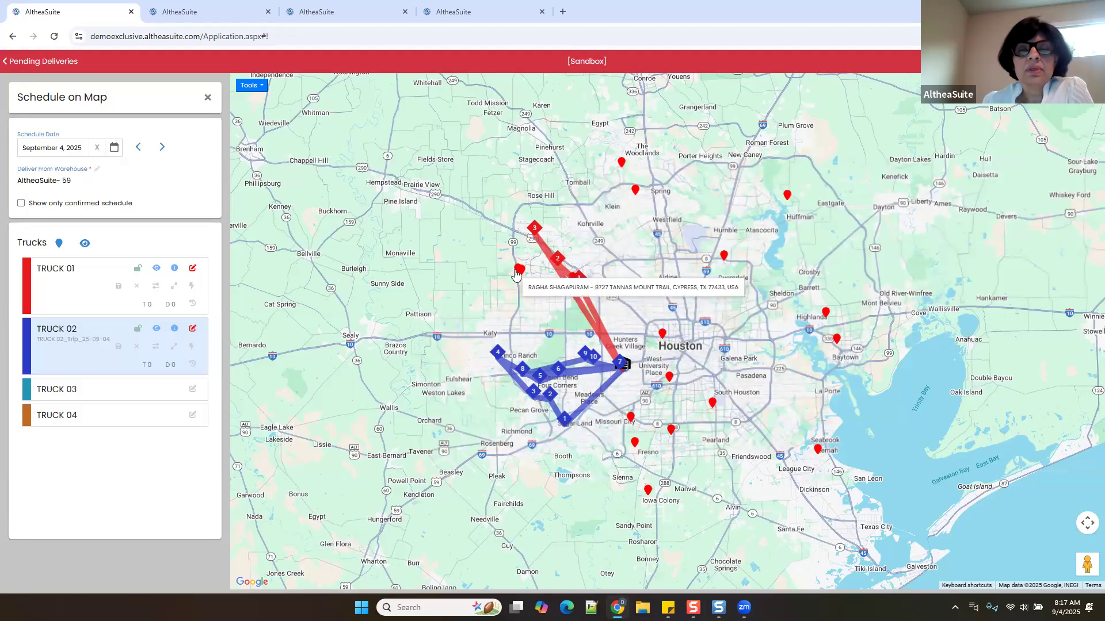
Add the unassigned Cypress delivery to Truck 02's trip, and clear the trip's unsaved route changes
click(517, 273)
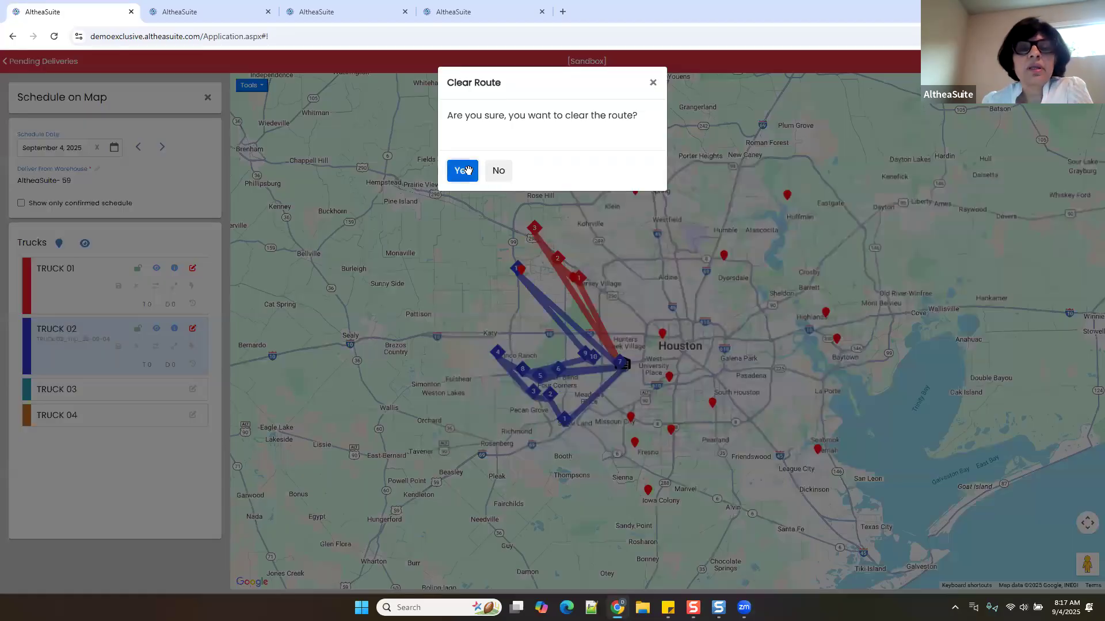
click(463, 171)
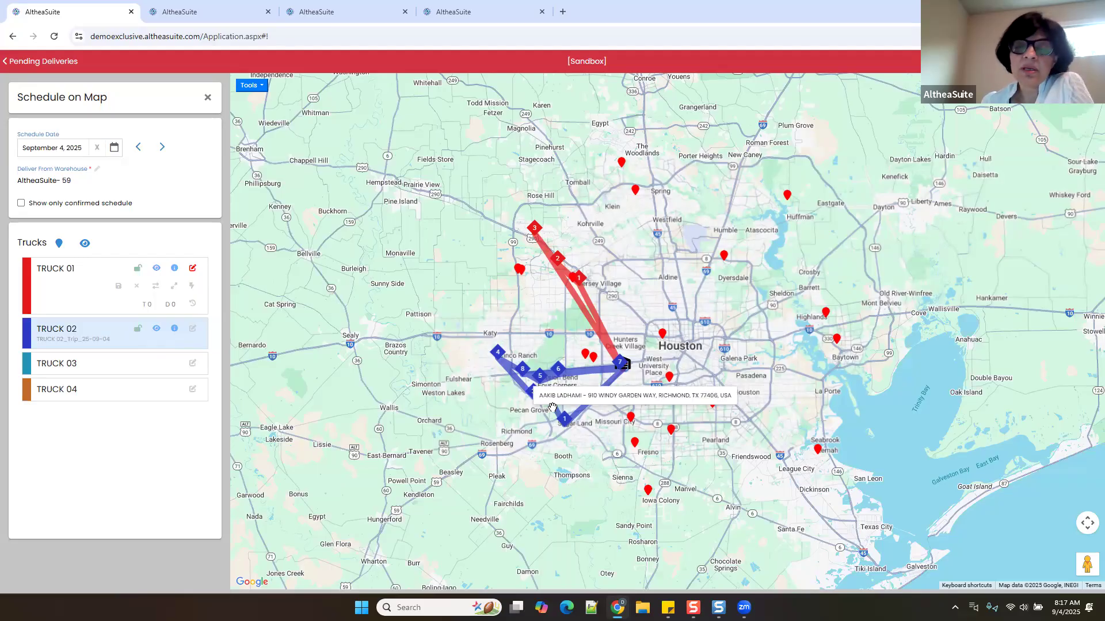
Review the trip information and scheduled stops of Truck 02's saved trip
right_click(583, 413)
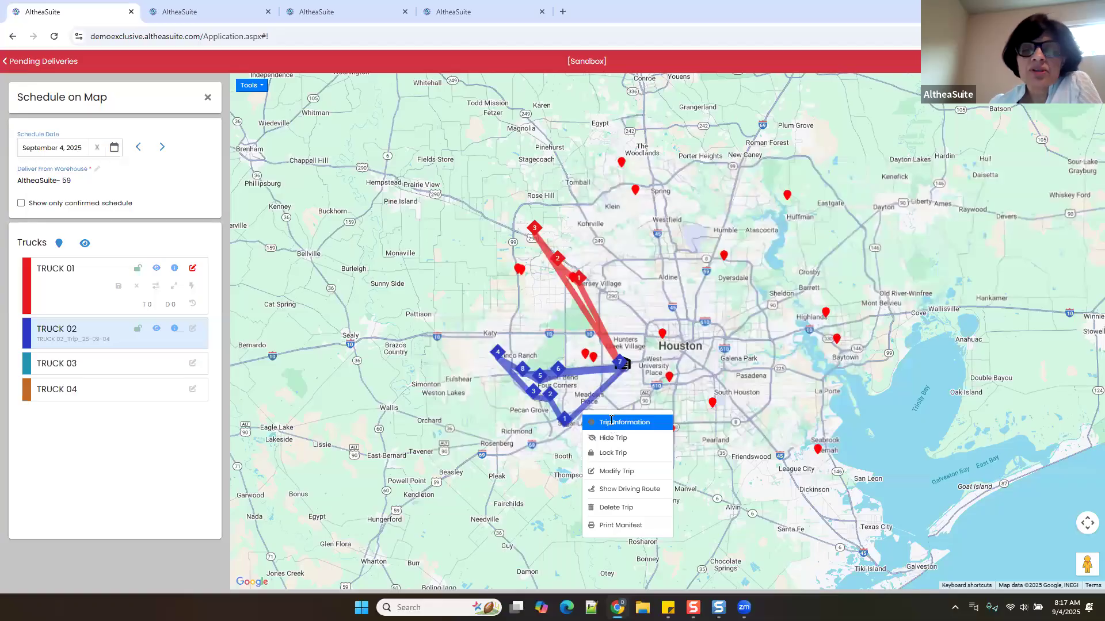
click(594, 423)
scroll(477, 436, down, 5)
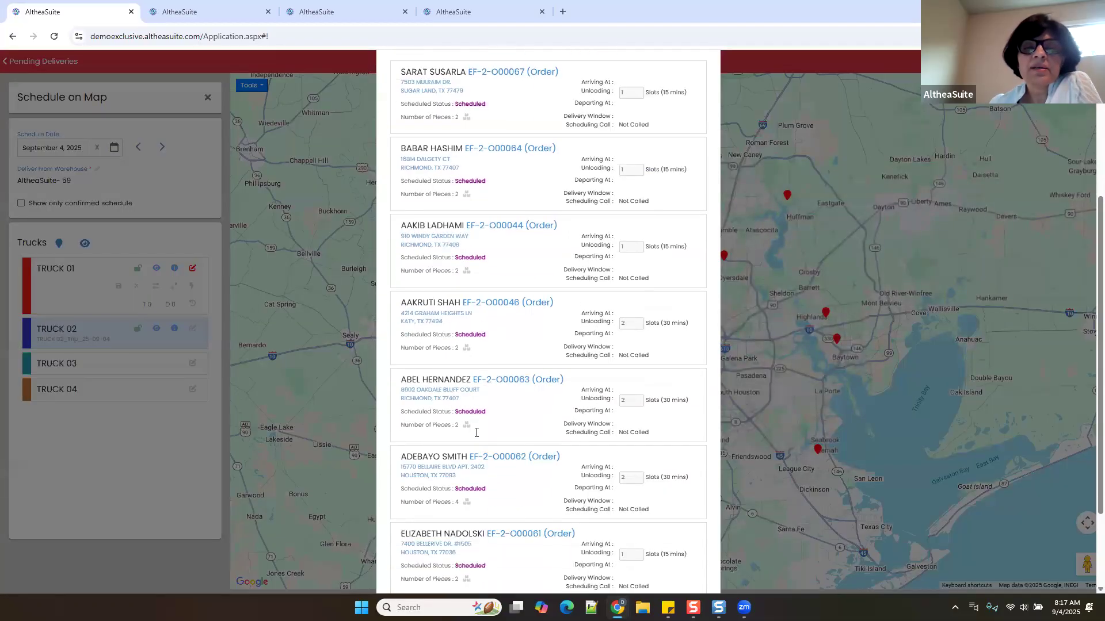
scroll(477, 435, up, 5)
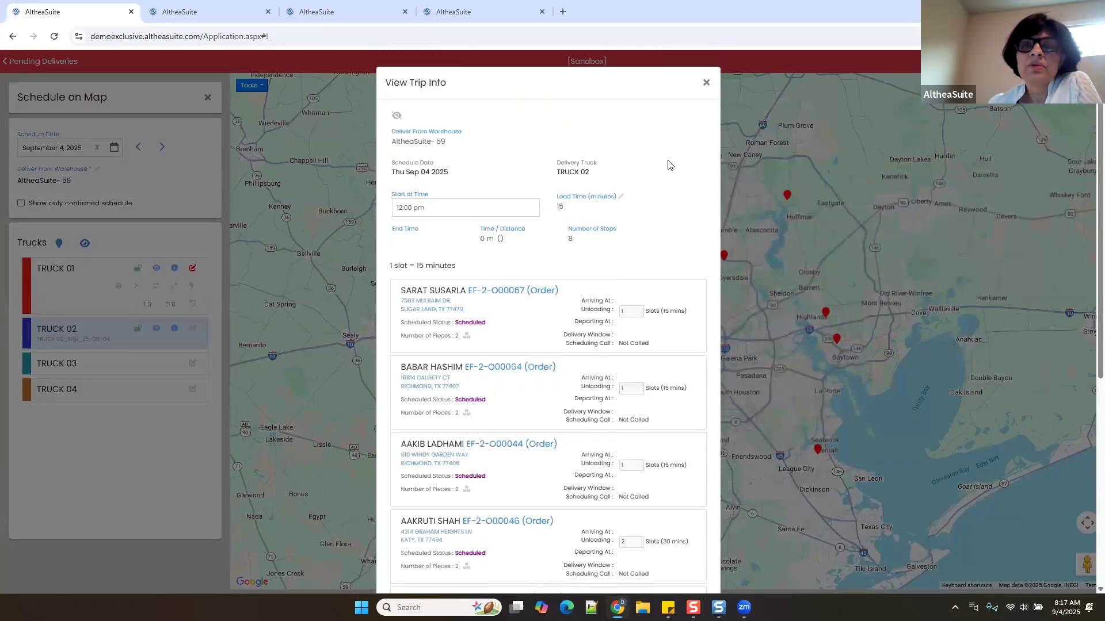
click(703, 82)
Lock Truck 02's trip, and turn its visibility on the map off and back on
right_click(605, 392)
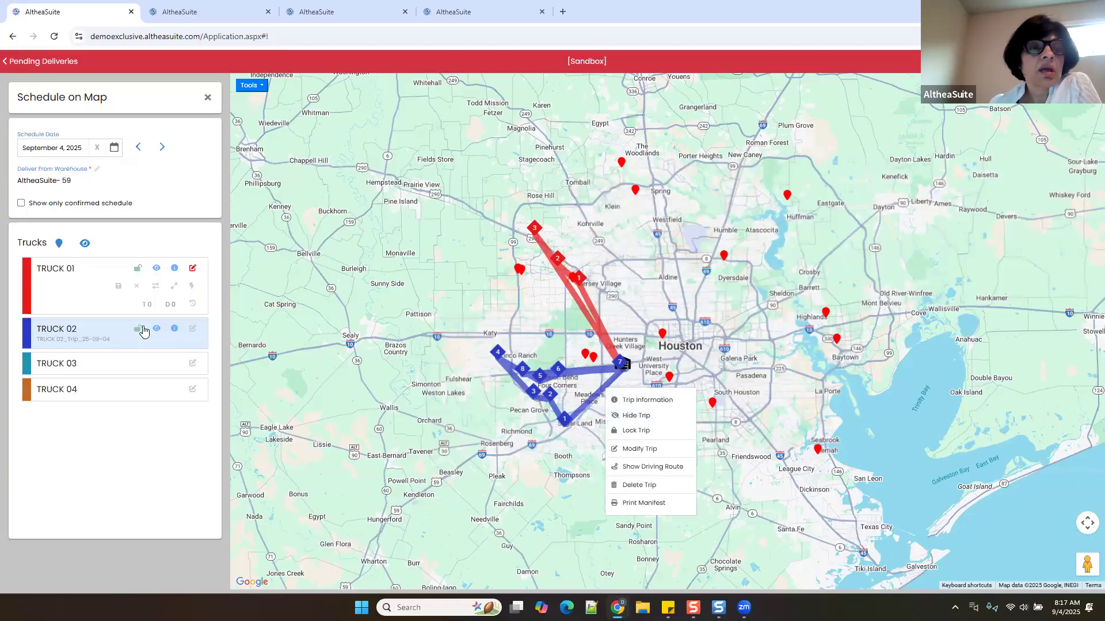
click(138, 329)
click(156, 329)
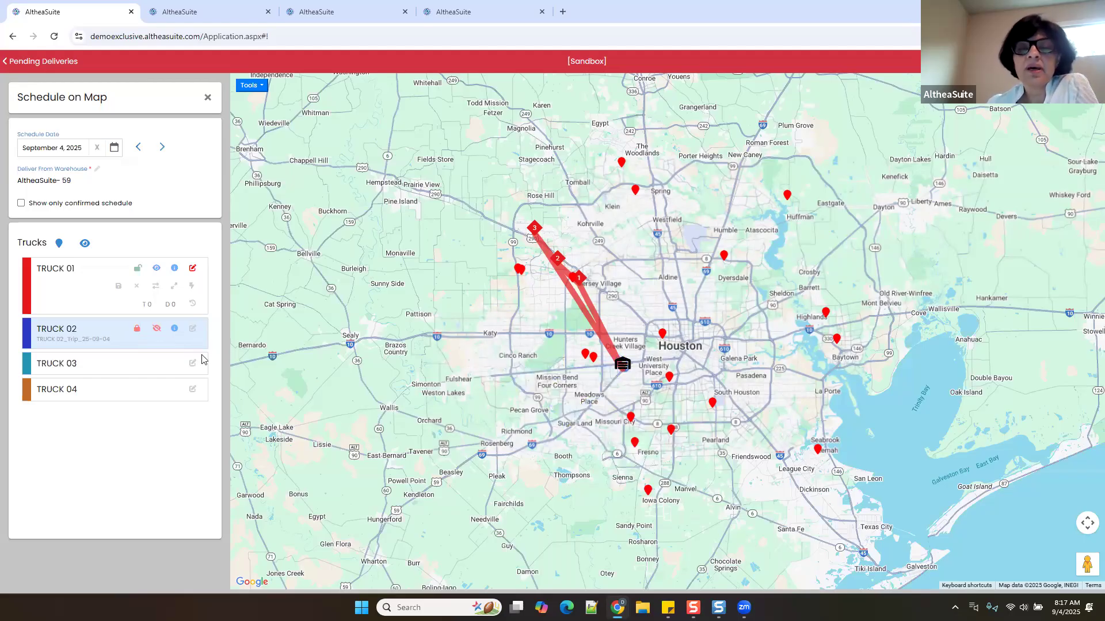
click(156, 329)
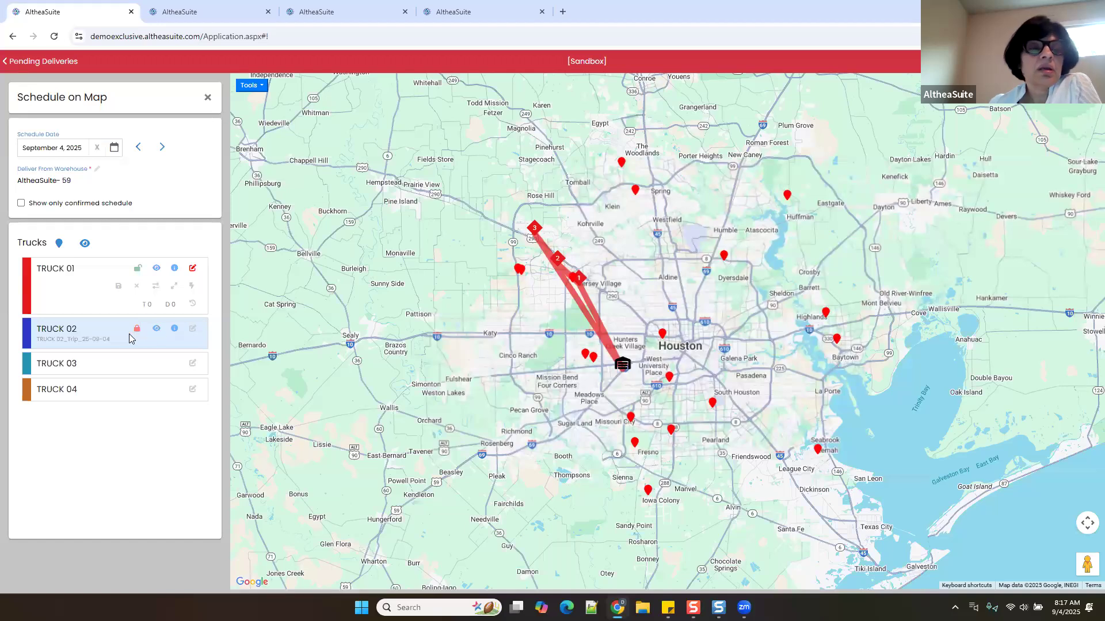
Unlock Truck 02's trip, then show its driving route on the map and switch back to the straight-line route
click(136, 331)
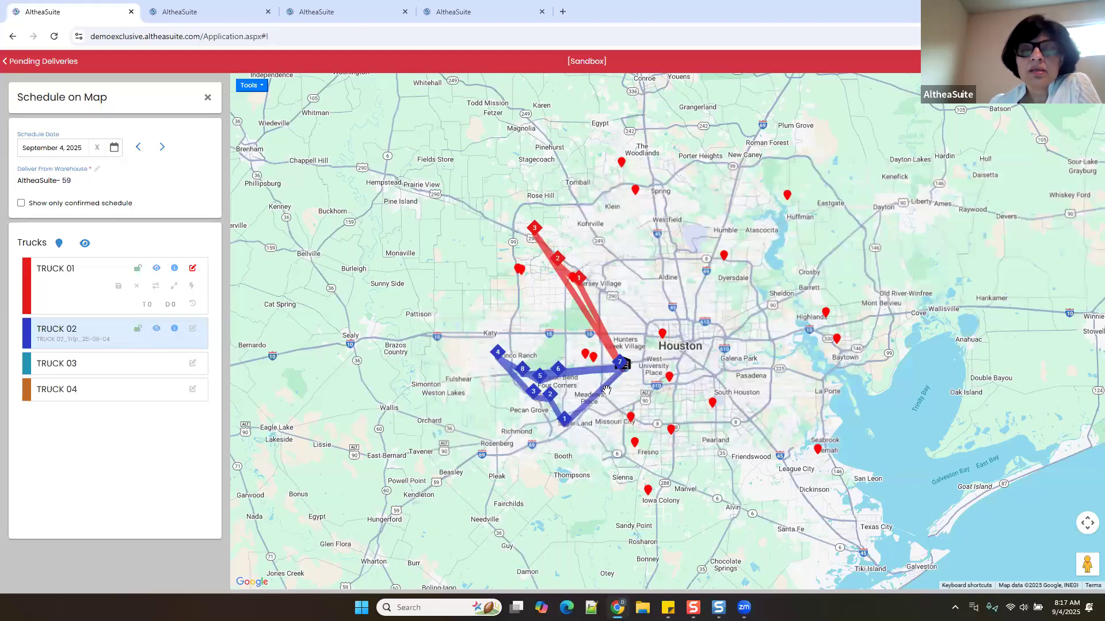
right_click(611, 388)
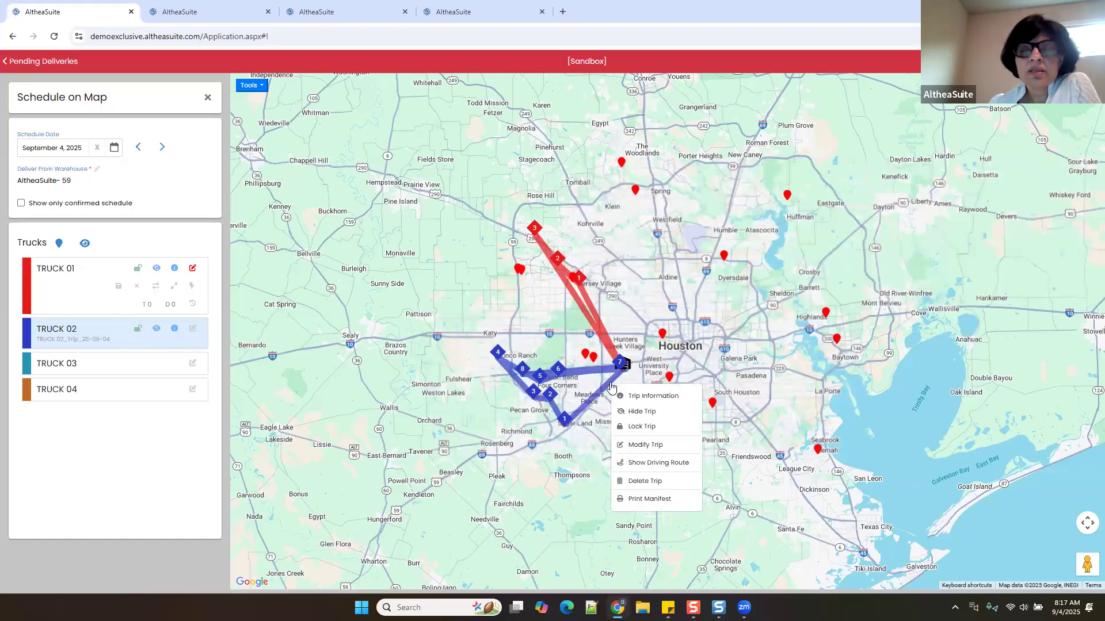
click(639, 463)
scroll(524, 406, up, 3)
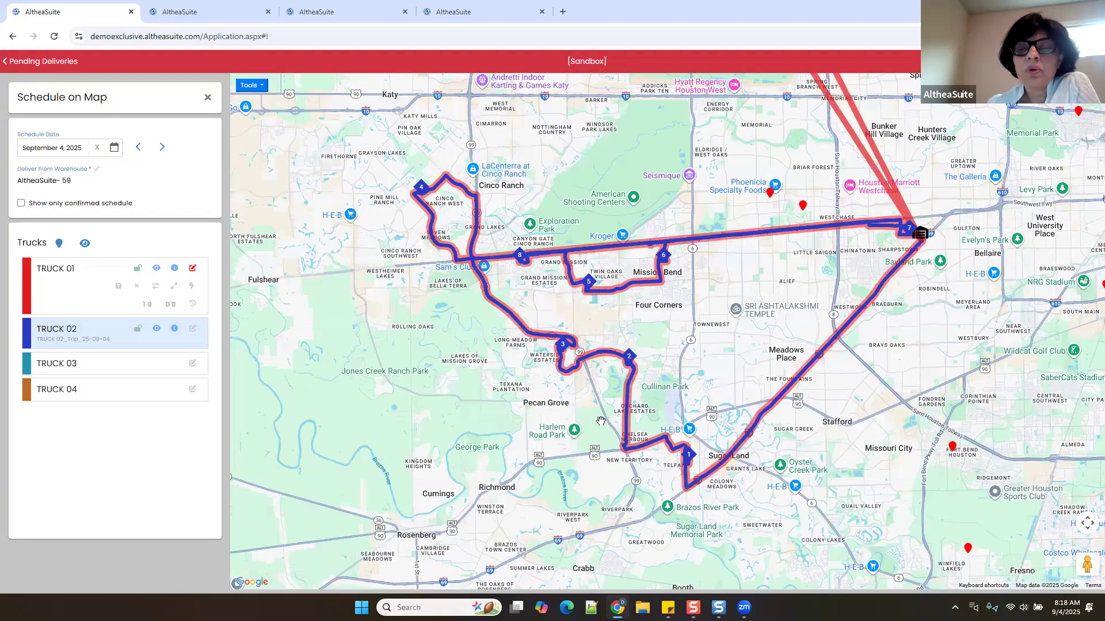
right_click(788, 395)
click(816, 469)
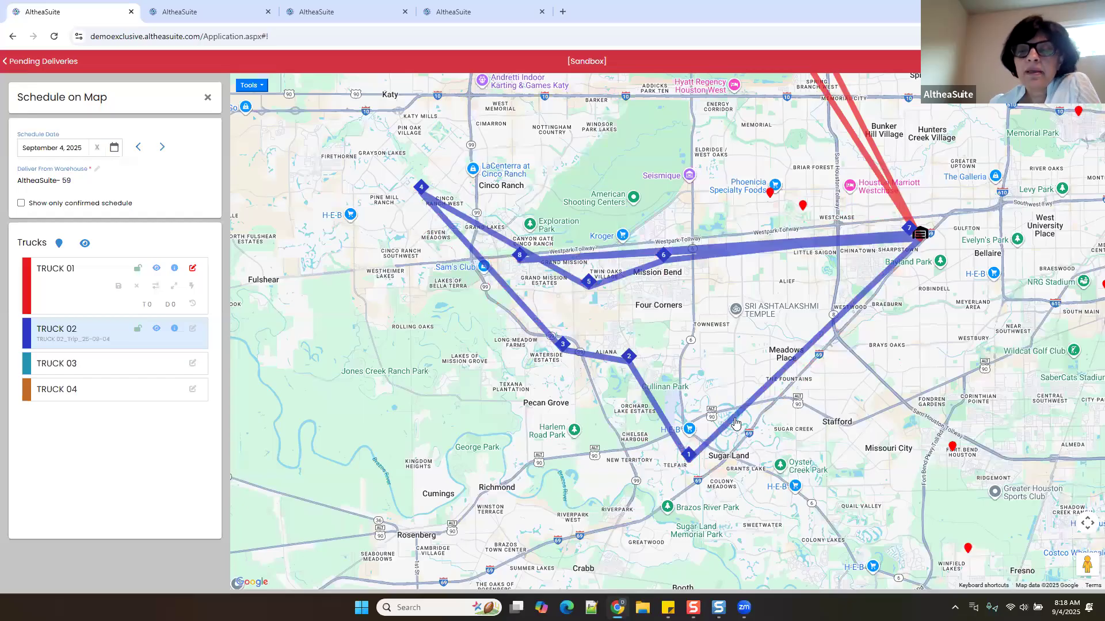
Open the printable manifest of Truck 02's trip, review the delivery tickets for its stops, and close it
right_click(735, 424)
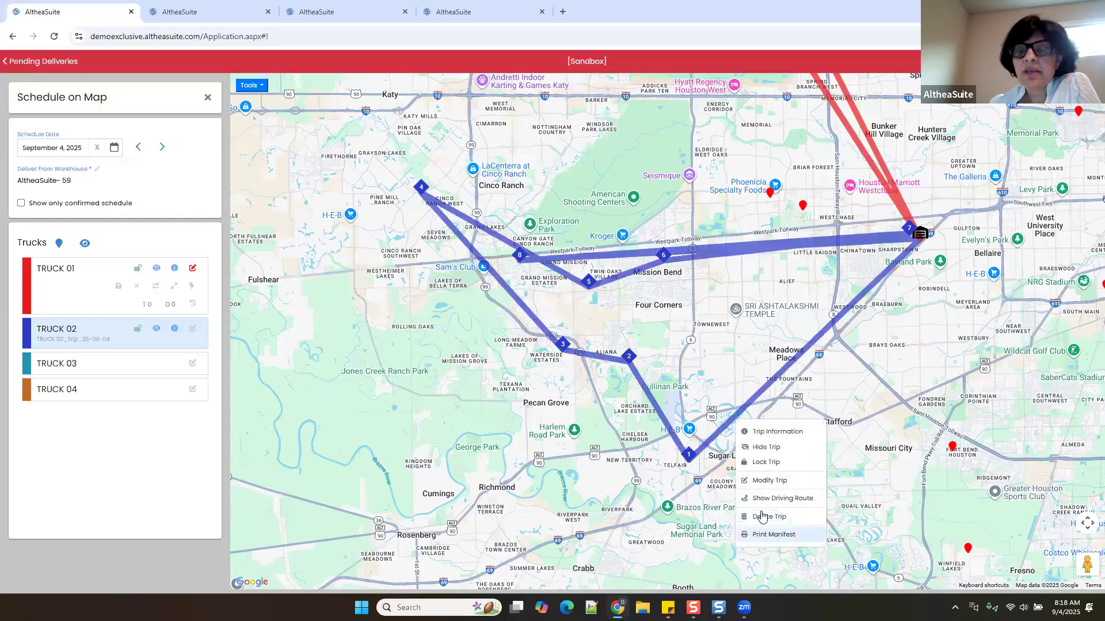
click(760, 534)
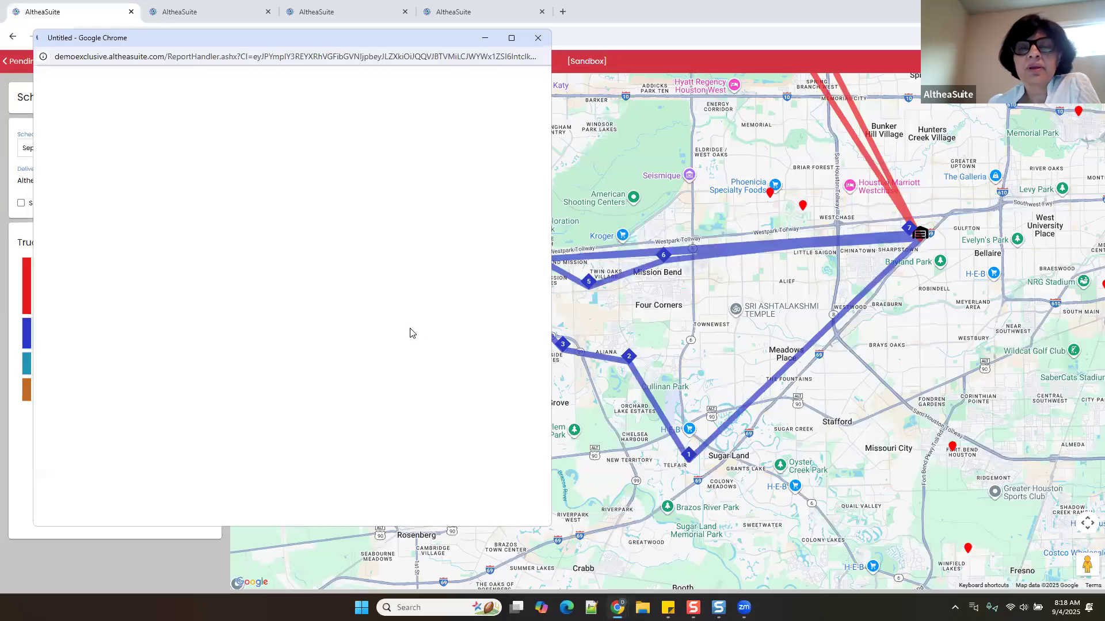
scroll(305, 282, down, 15)
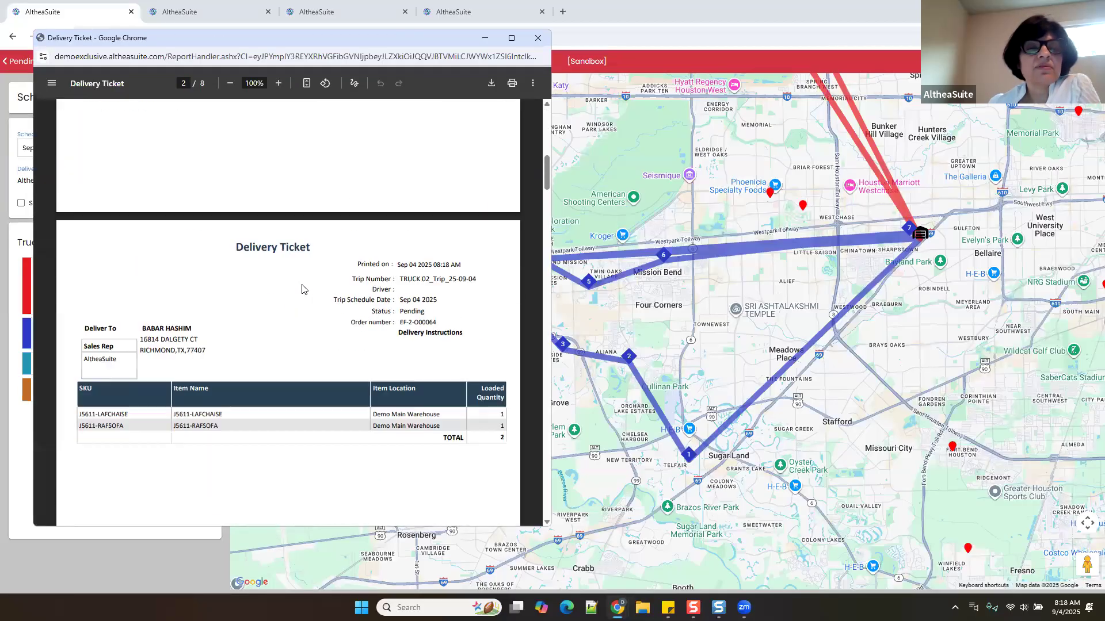
scroll(302, 289, down, 20)
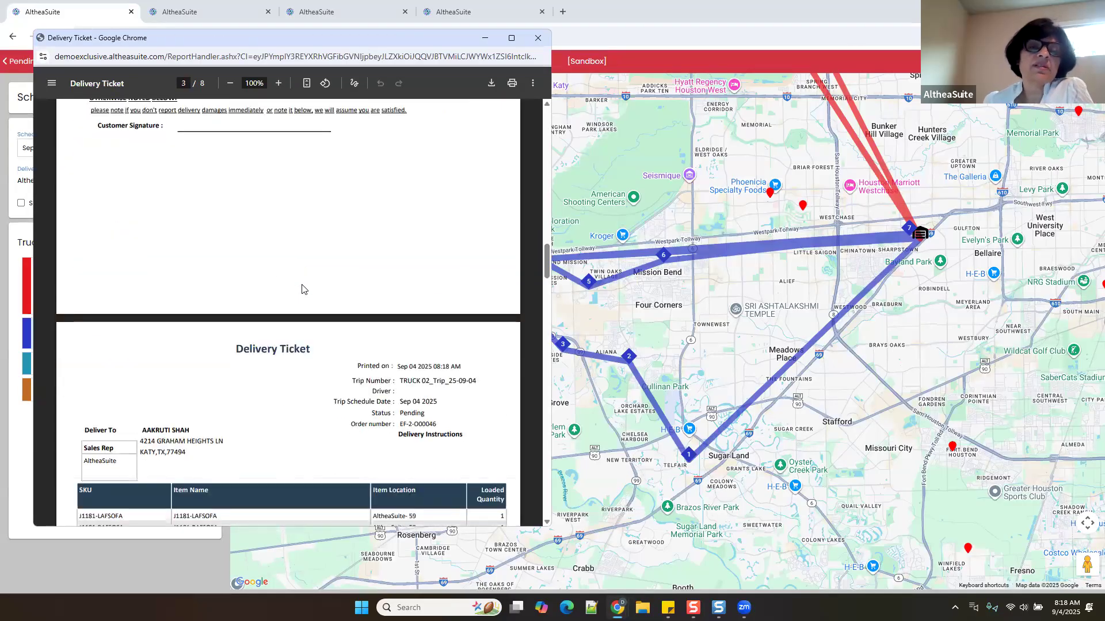
scroll(303, 247, down, 1)
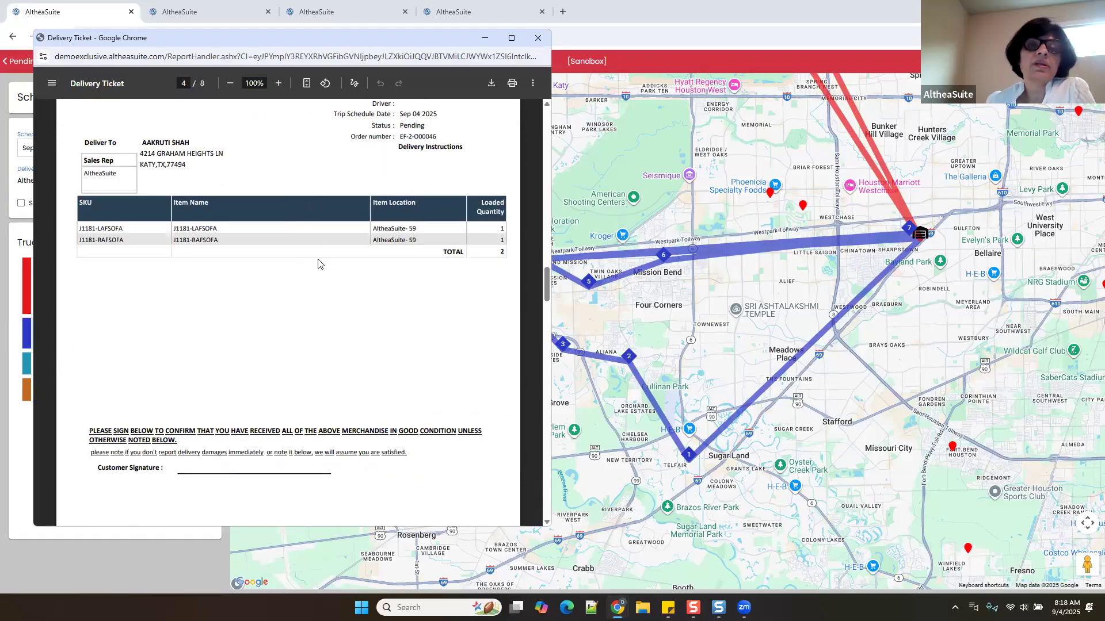
scroll(317, 262, down, 6)
scroll(319, 260, down, 10)
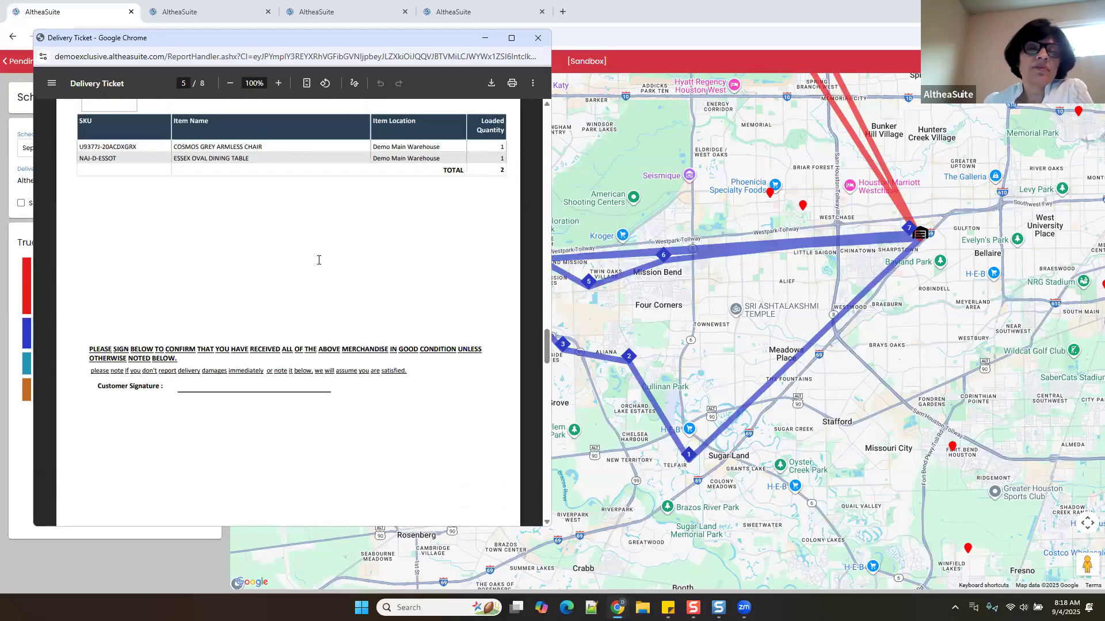
scroll(318, 265, down, 6)
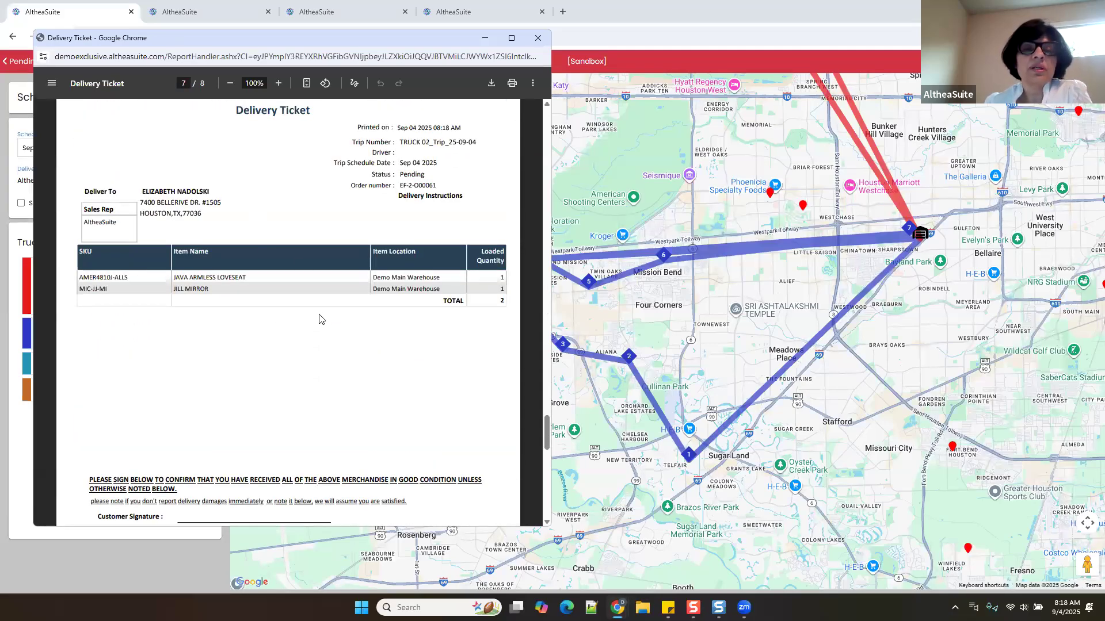
scroll(299, 265, down, 8)
scroll(331, 258, up, 5)
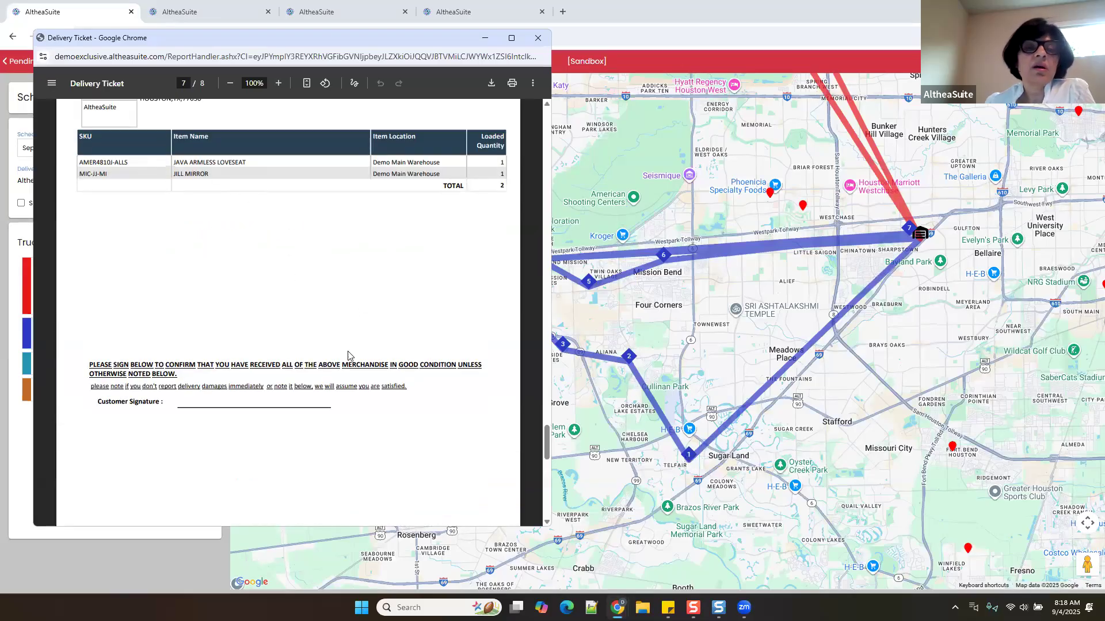
click(538, 39)
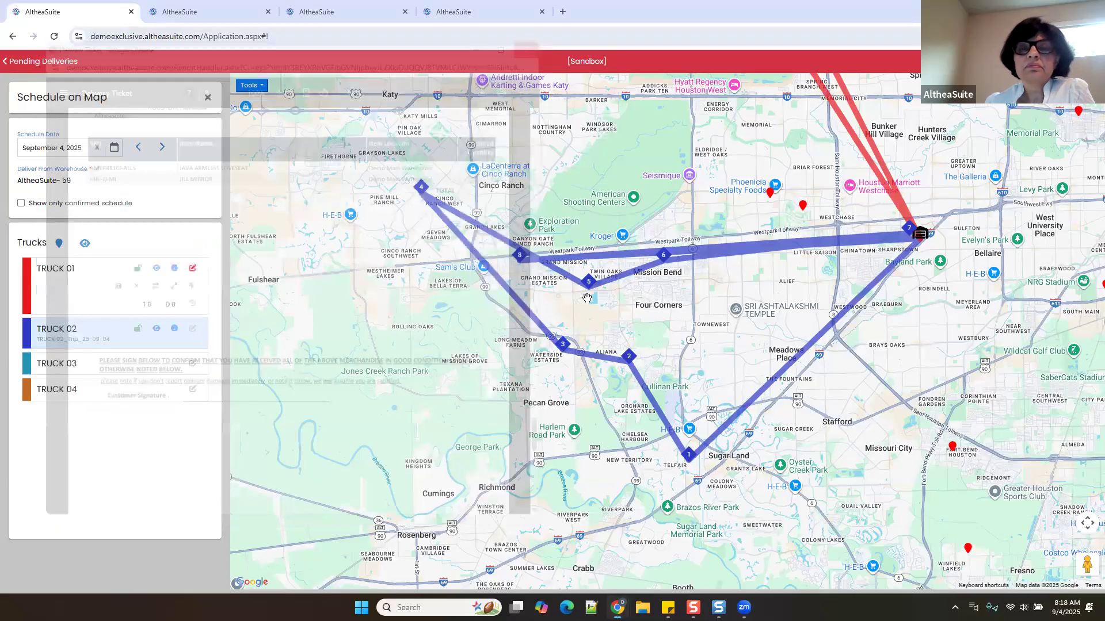
Lock and unlock Truck 02's trip, examining the trip actions available in each state
scroll(533, 322, down, 2)
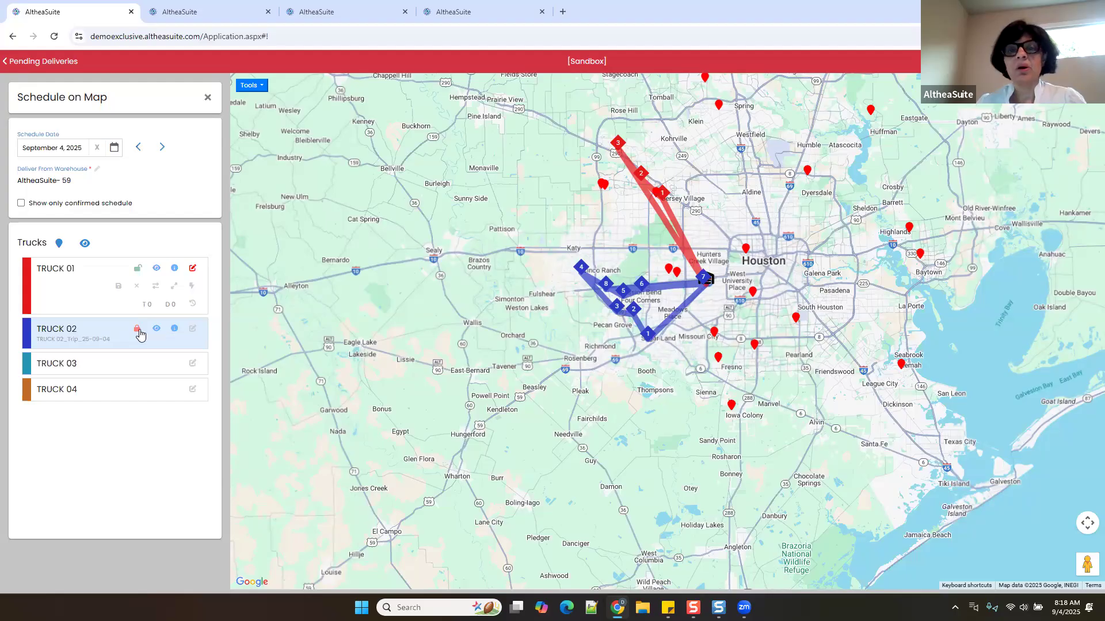
right_click(591, 290)
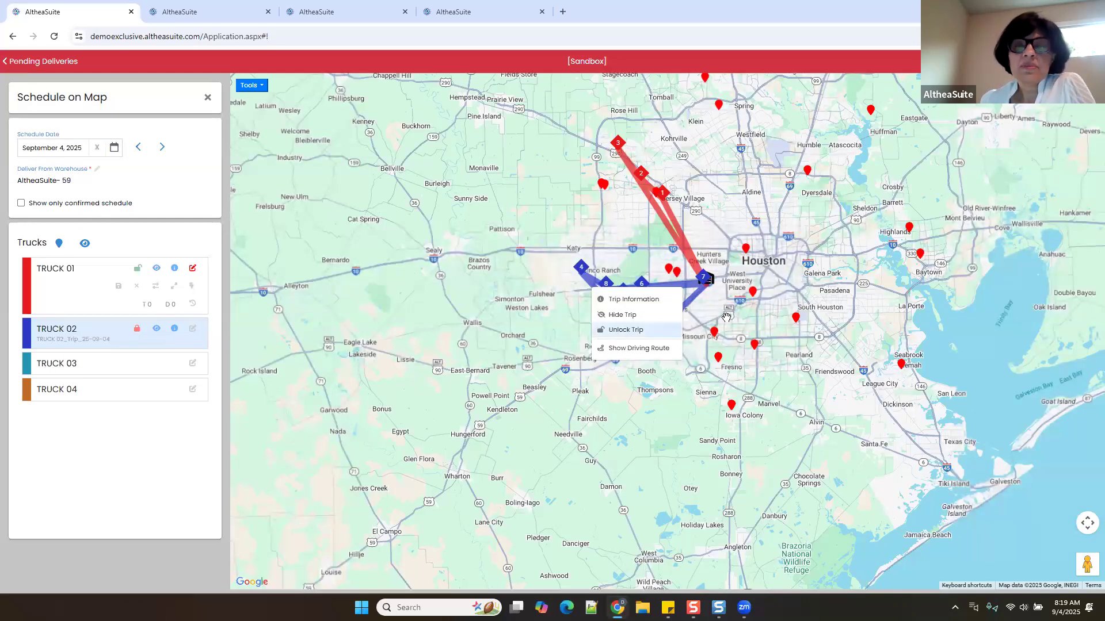
click(137, 331)
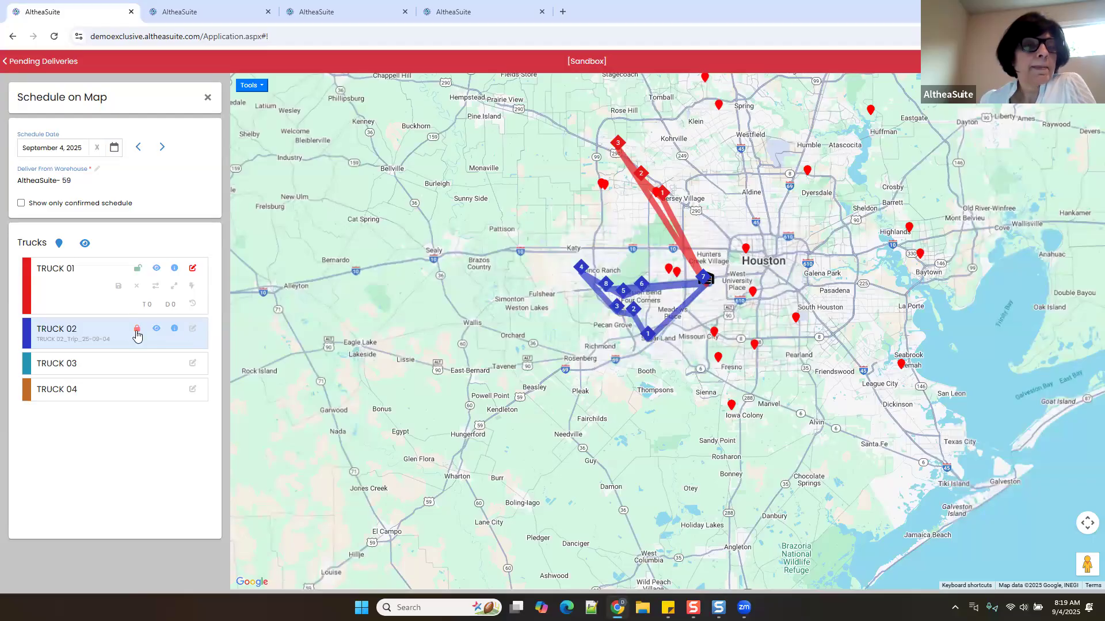
right_click(667, 330)
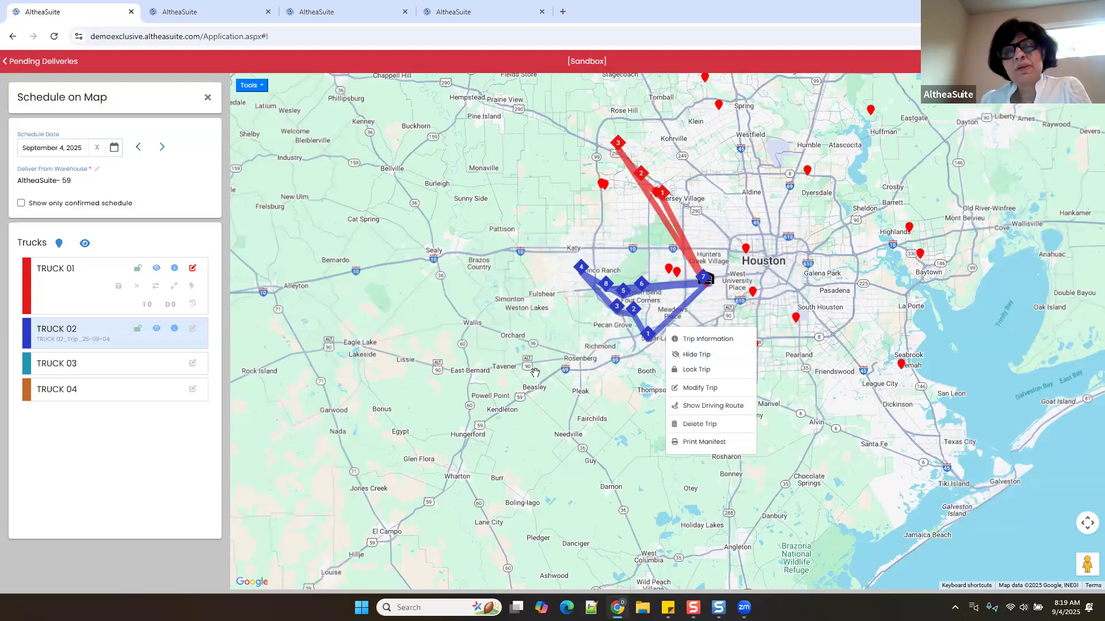
Review the email, SMS and phone call notification status of the August 22, 2025 trips for Truck 01 and Truck 02
click(316, 13)
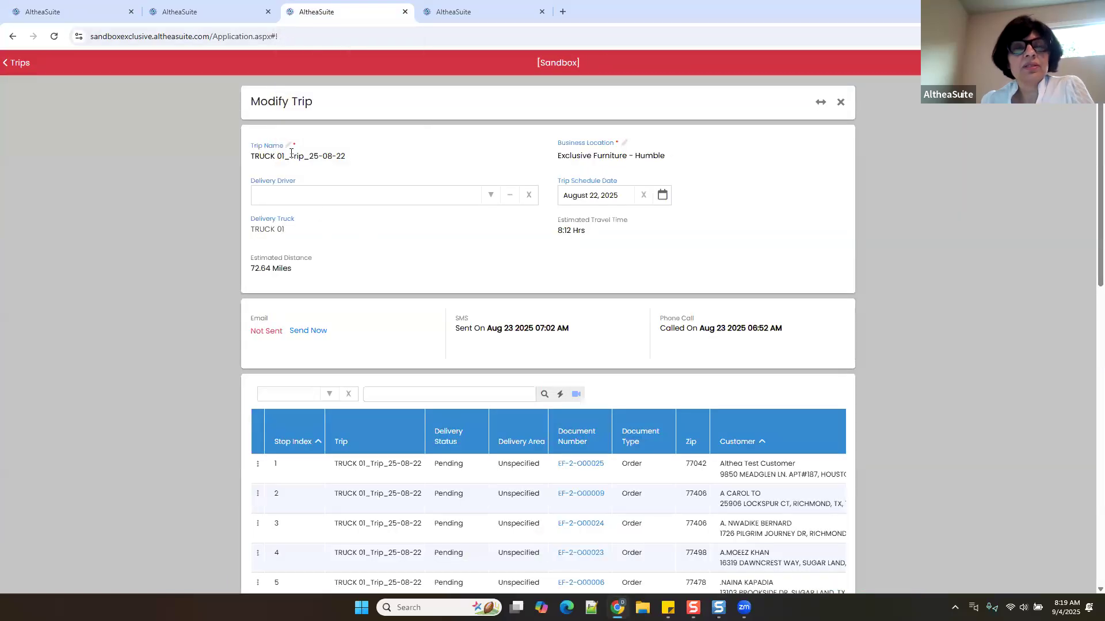
click(199, 15)
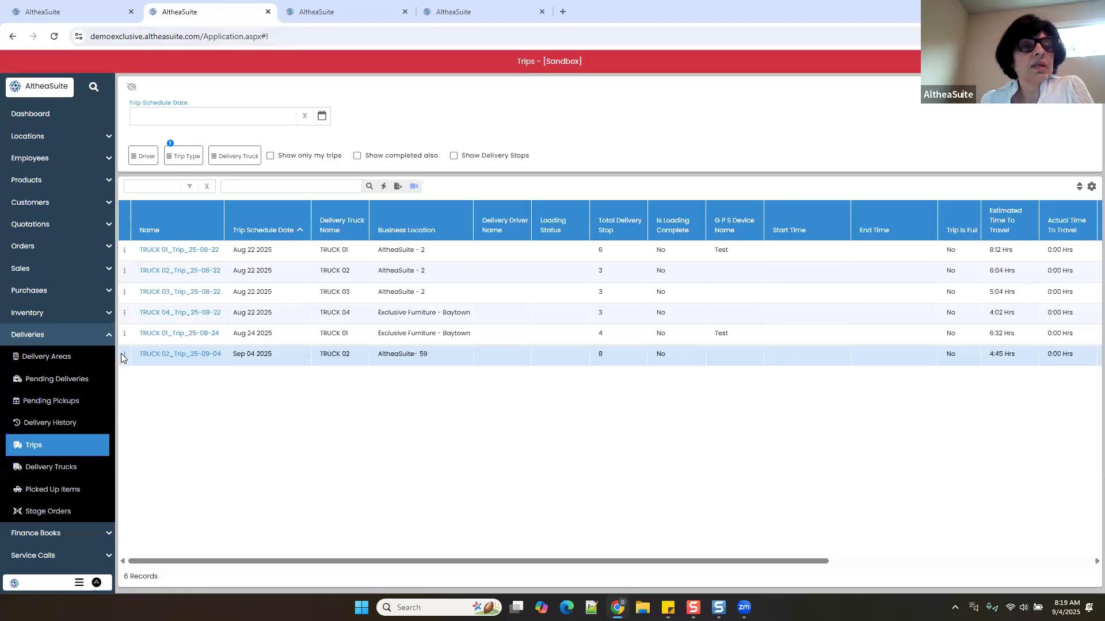
click(464, 15)
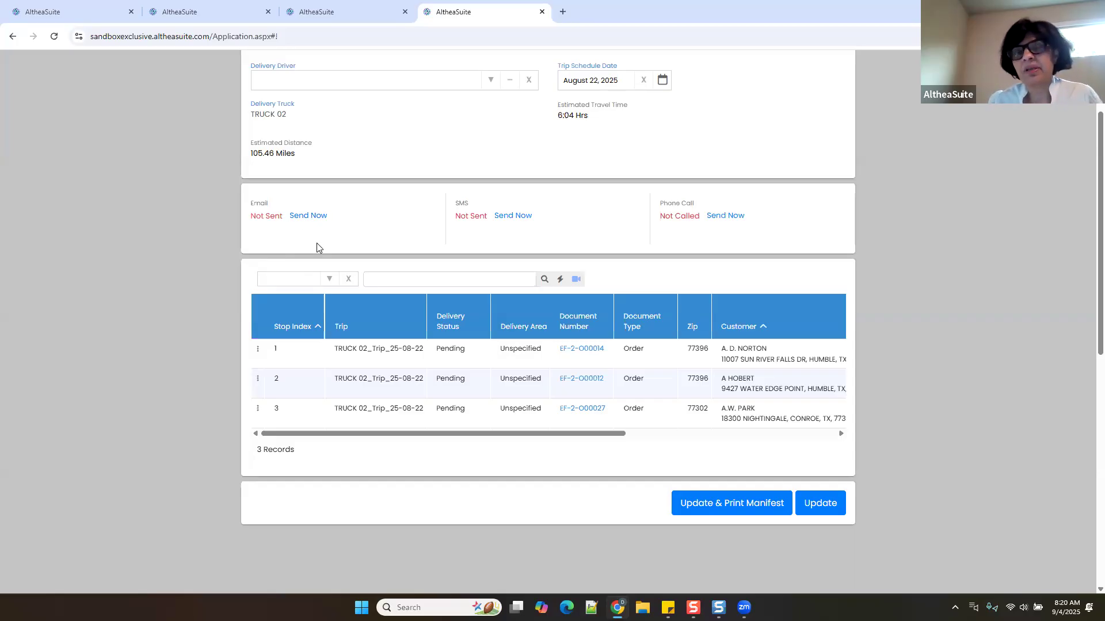
click(322, 12)
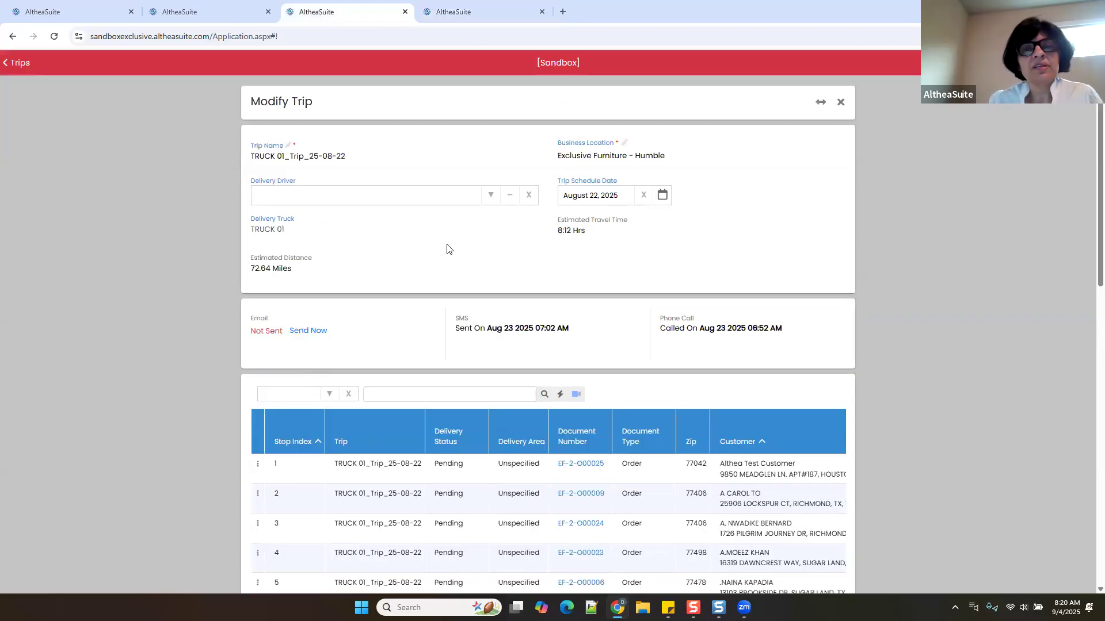
scroll(454, 233, down, 2)
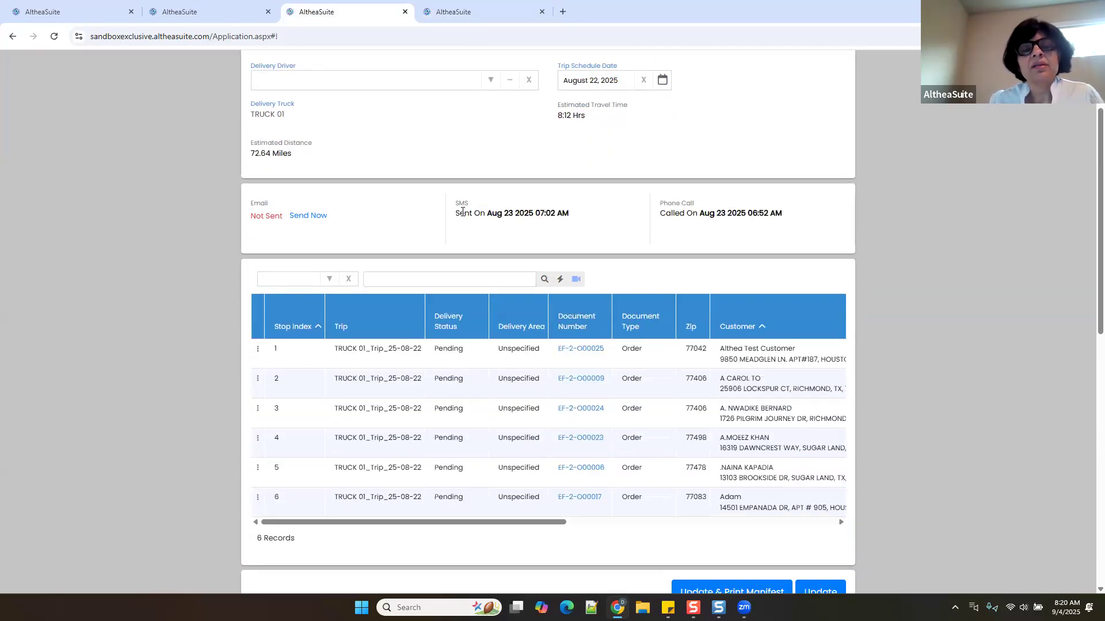
drag(456, 214, 748, 225)
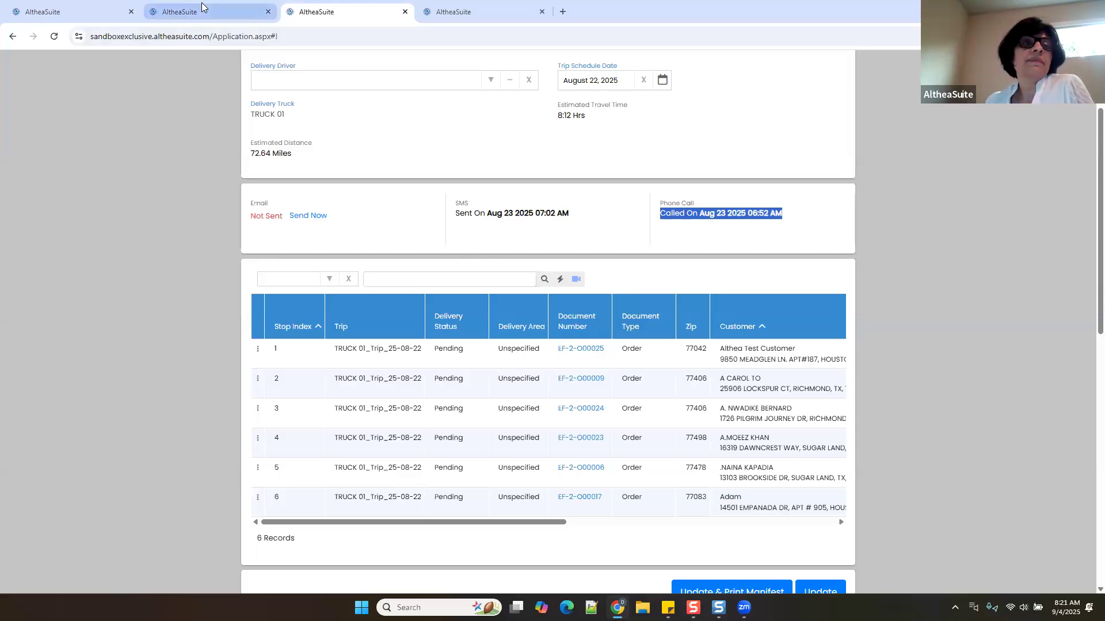
Return to the scheduling map and view the destination trucks offered for merging Truck 01's stops, without merging
click(81, 10)
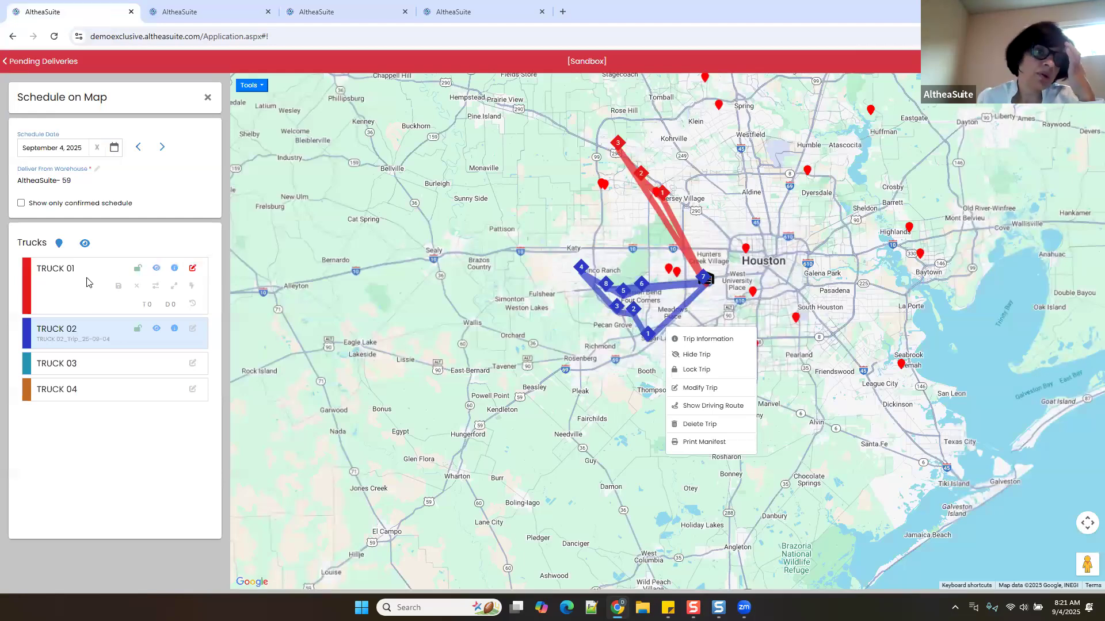
click(140, 331)
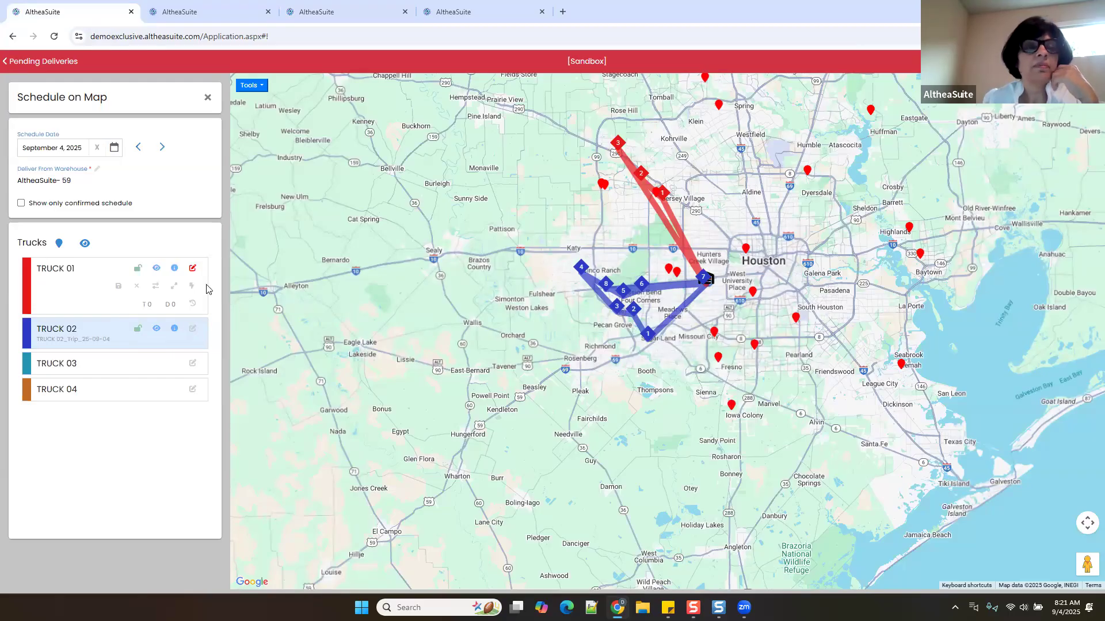
click(92, 281)
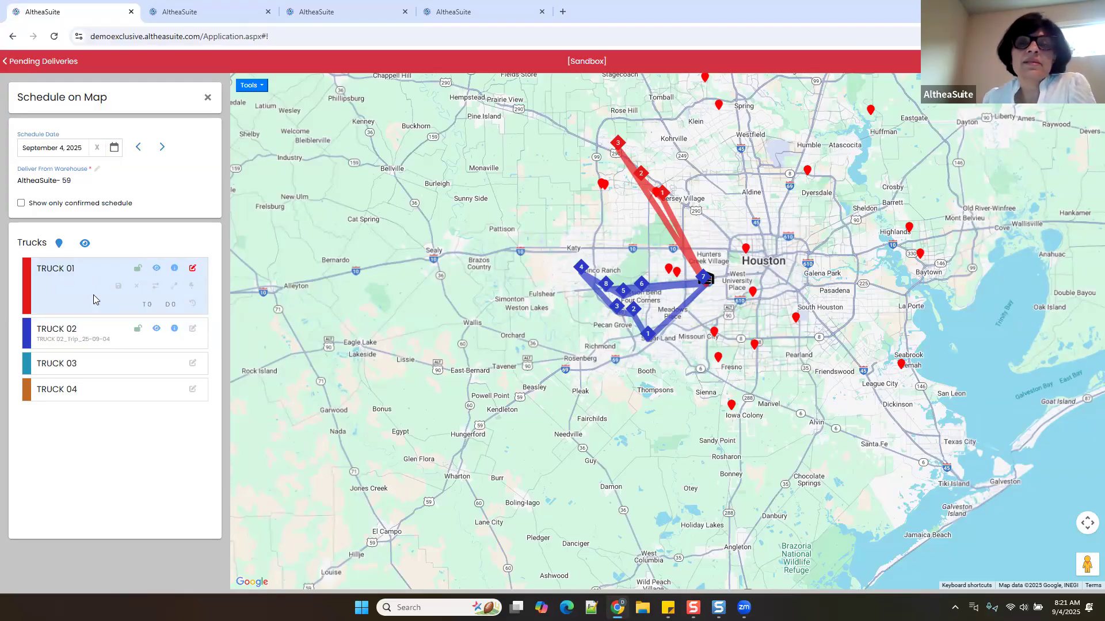
click(156, 287)
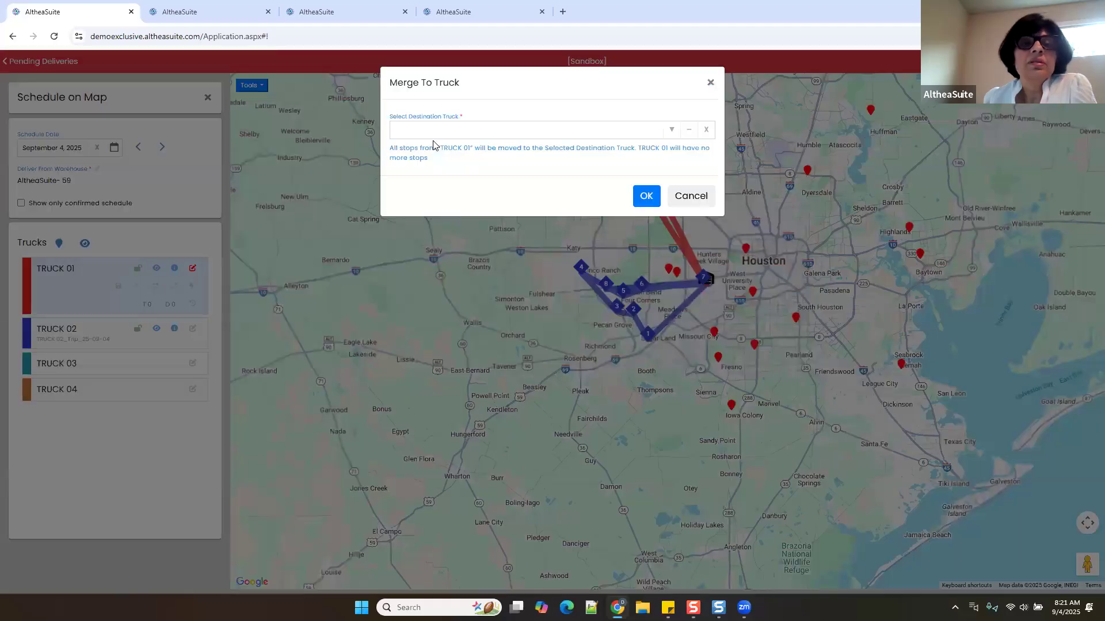
click(669, 131)
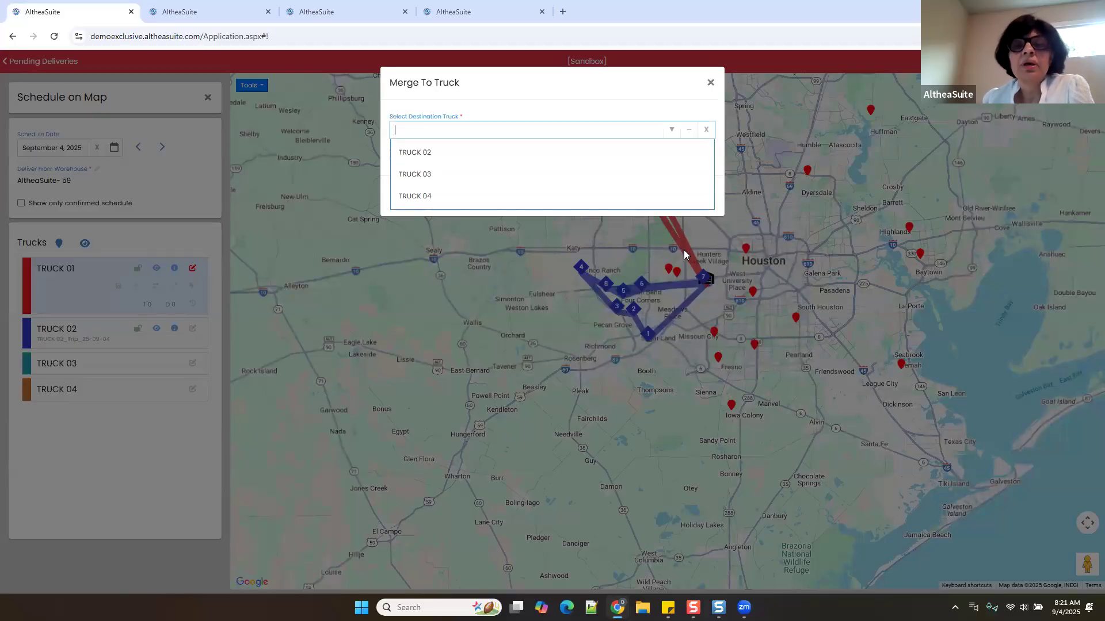
click(711, 84)
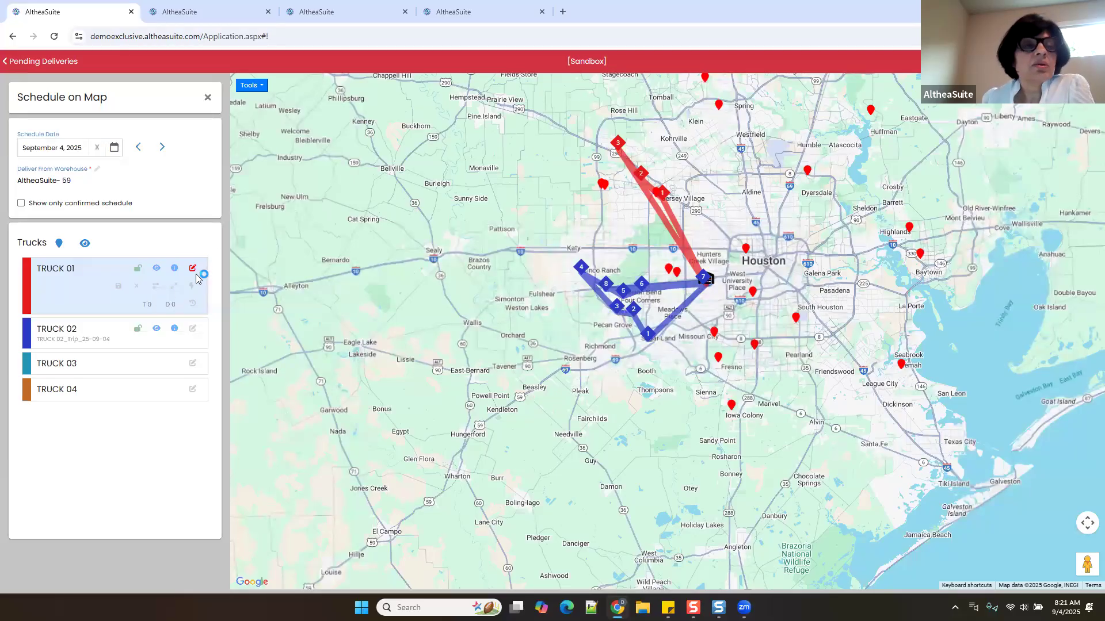
Add the delivery southwest of stop 3 and the one just west of the warehouse to Truck 01's route as stops 4 and 5
click(602, 183)
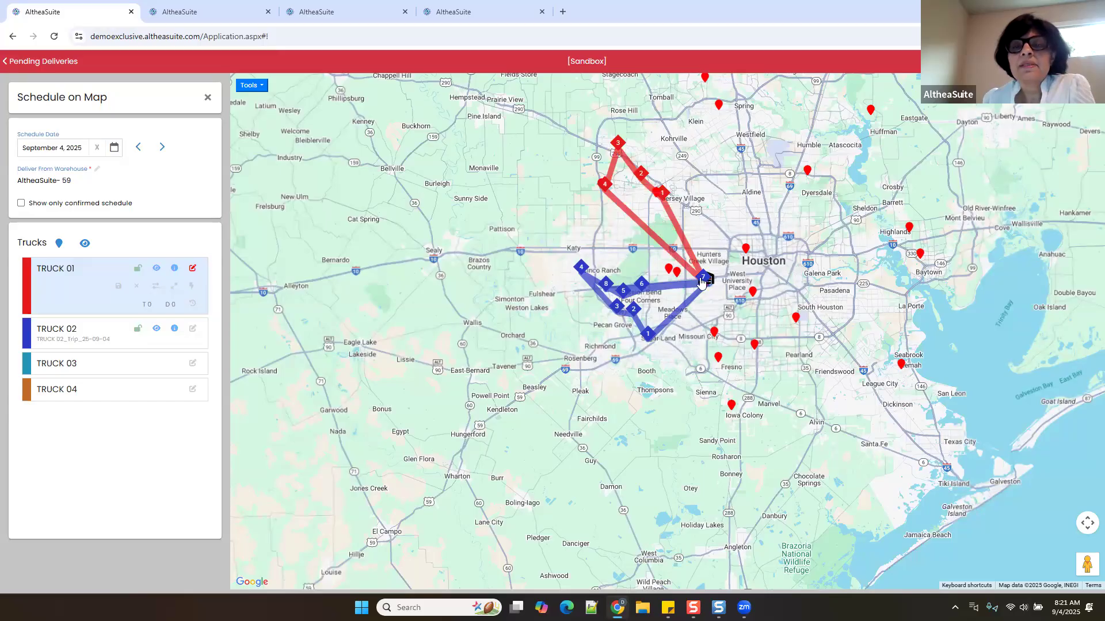
click(677, 271)
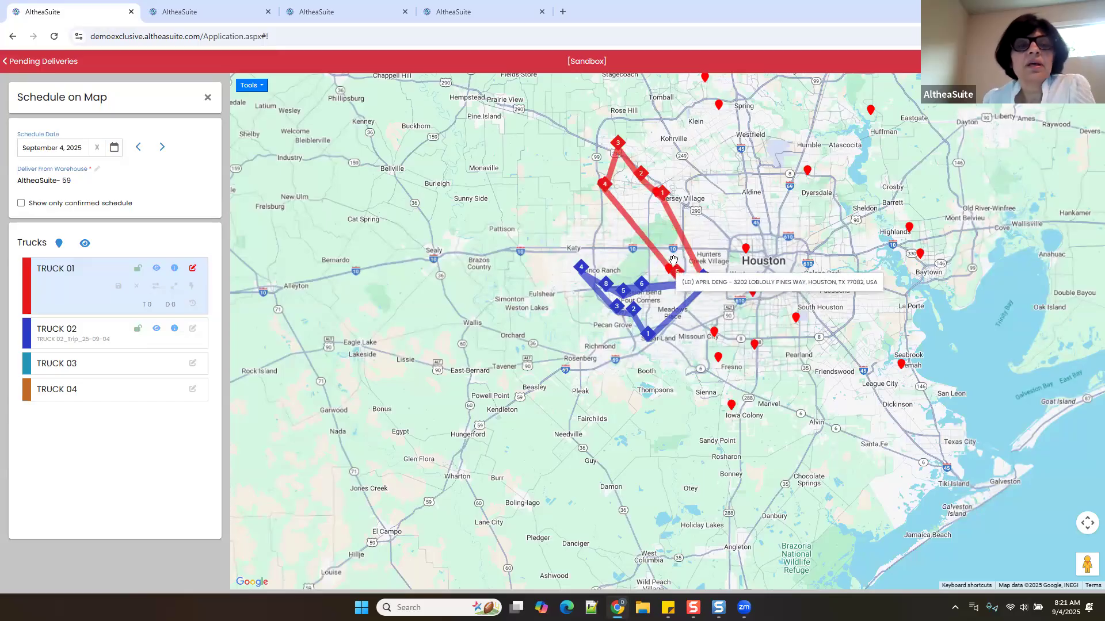
click(118, 347)
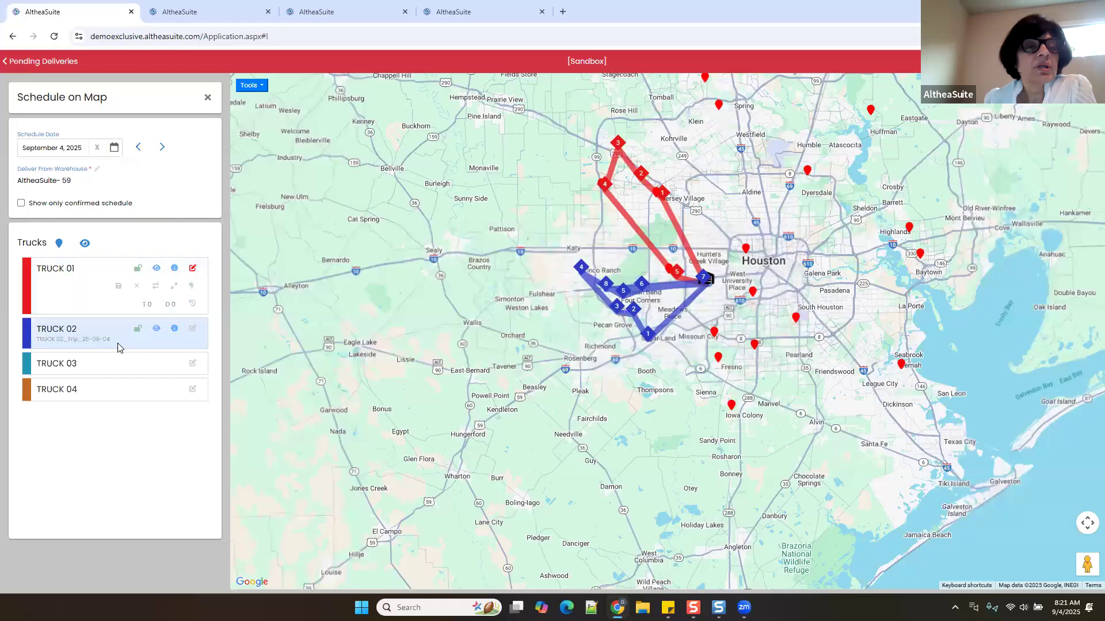
click(118, 369)
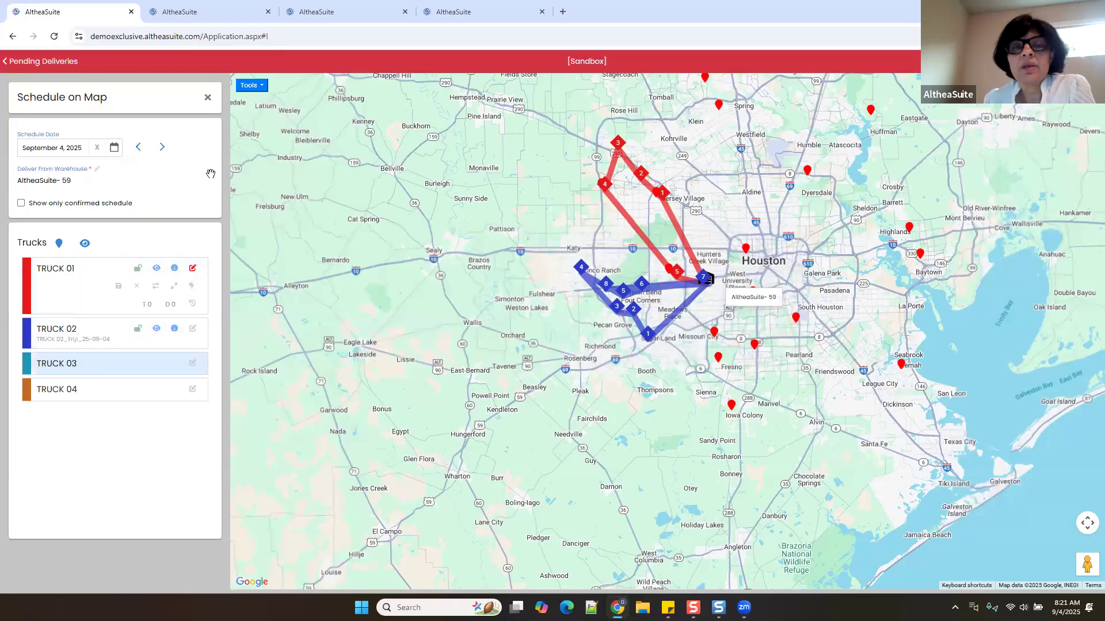
click(247, 86)
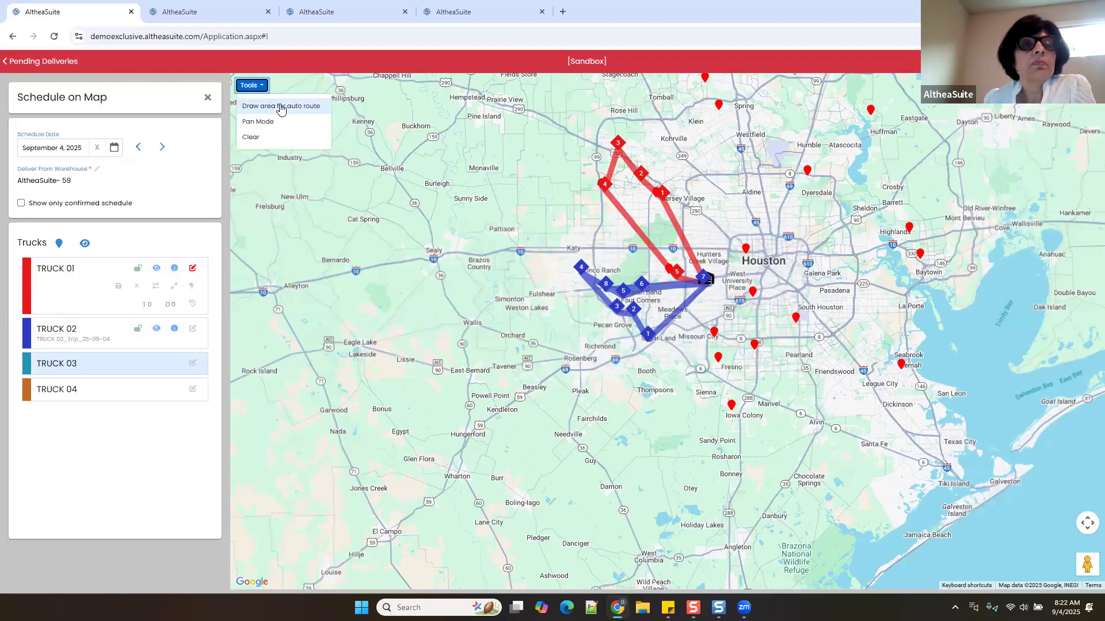
click(279, 106)
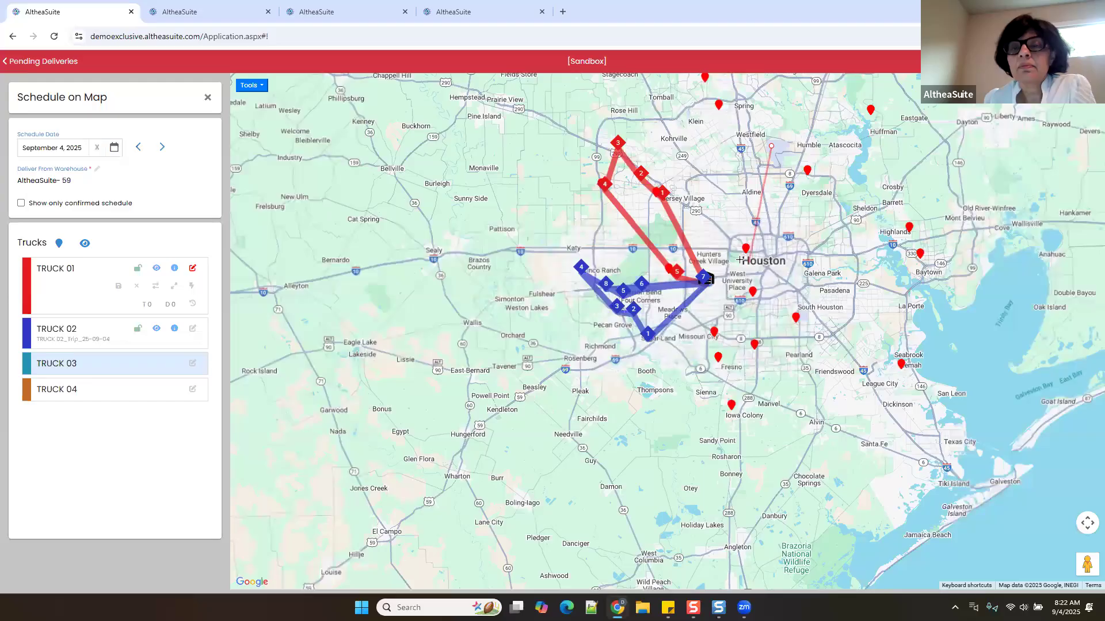
click(736, 255)
click(893, 409)
click(938, 374)
click(970, 244)
click(884, 100)
click(771, 146)
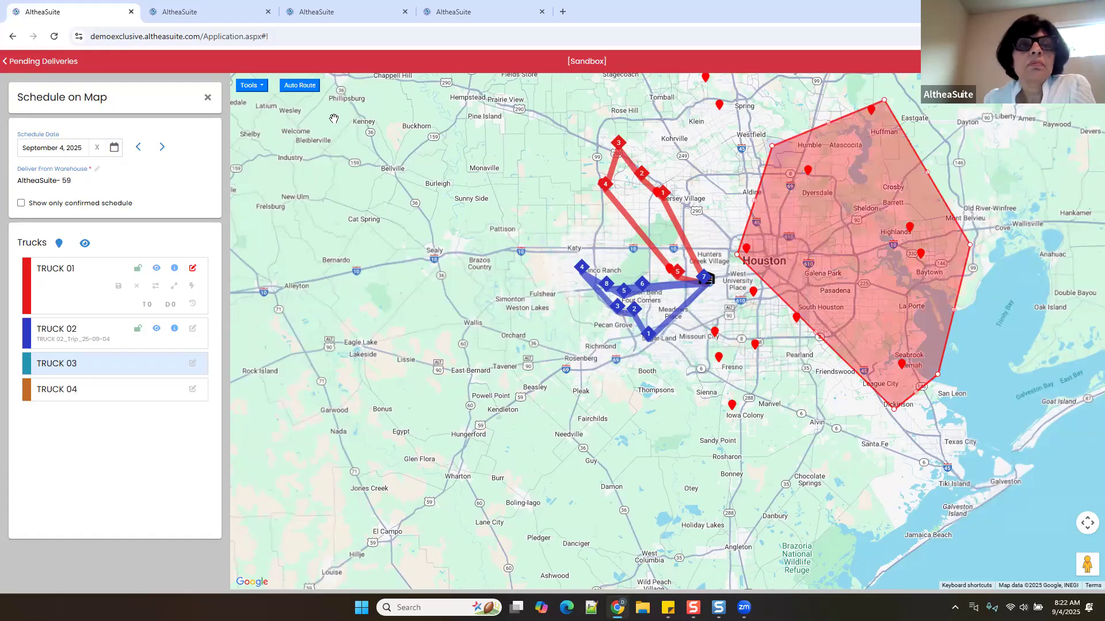
click(299, 86)
click(436, 159)
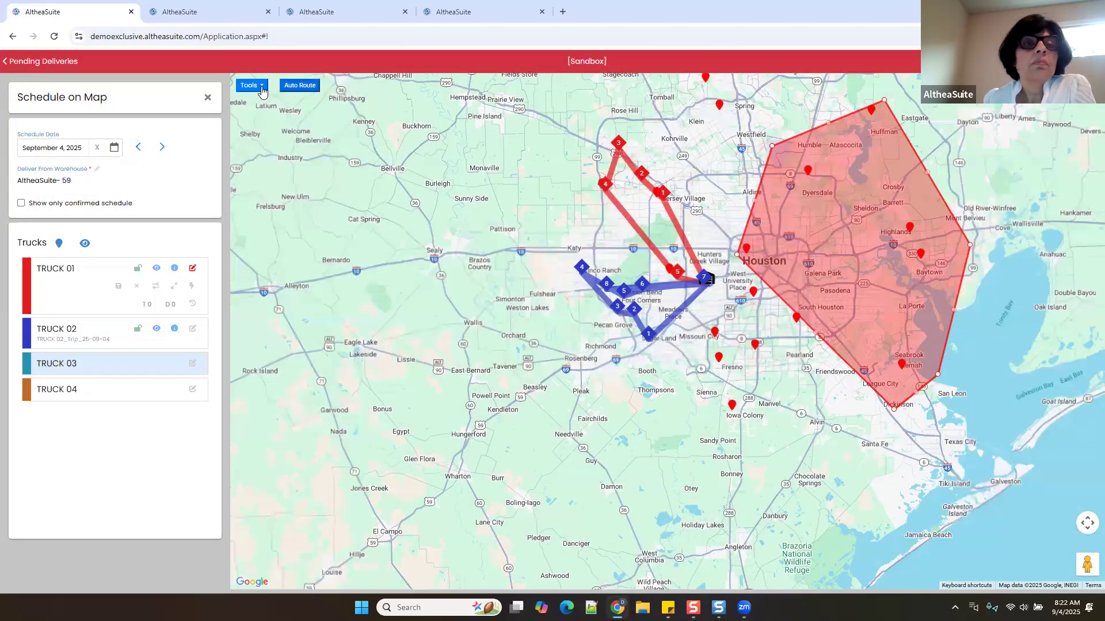
click(258, 88)
click(270, 140)
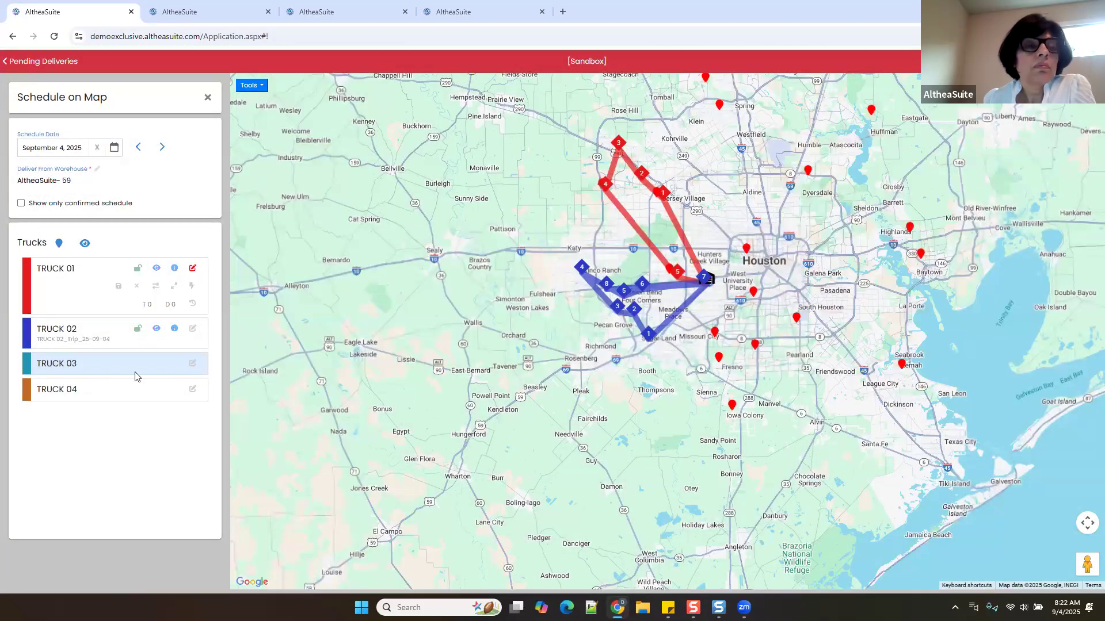
Enable route editing for Truck 03 and auto-route it over a drawn area enclosing the eastern deliveries from Humble and Huffman to Seabrook
click(192, 364)
click(259, 88)
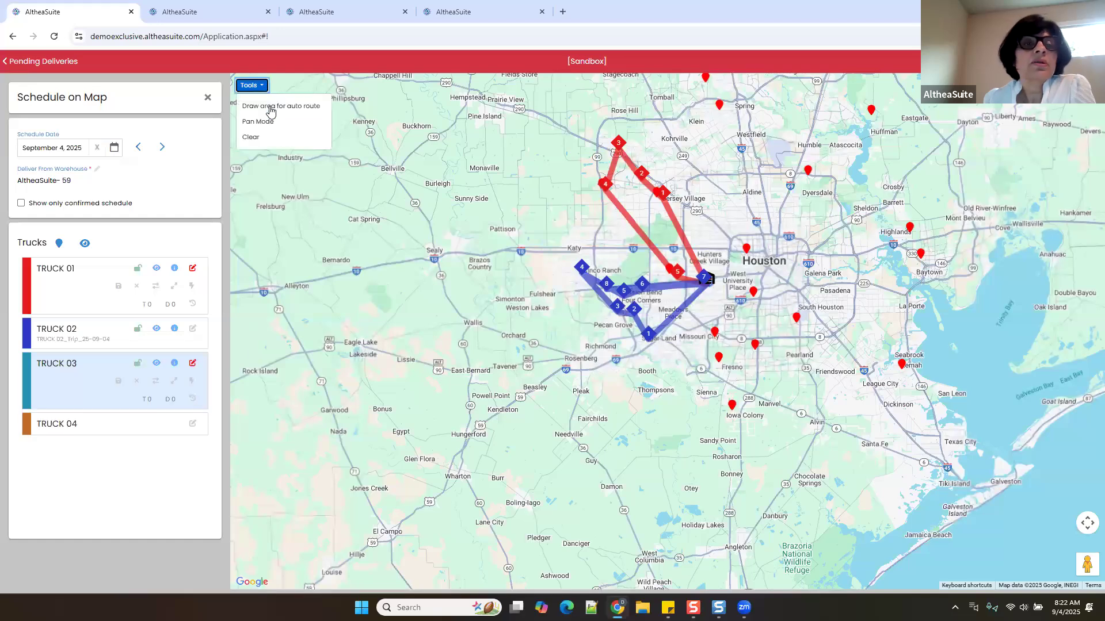
click(262, 106)
click(788, 149)
click(886, 86)
click(952, 183)
click(987, 285)
click(925, 399)
click(848, 363)
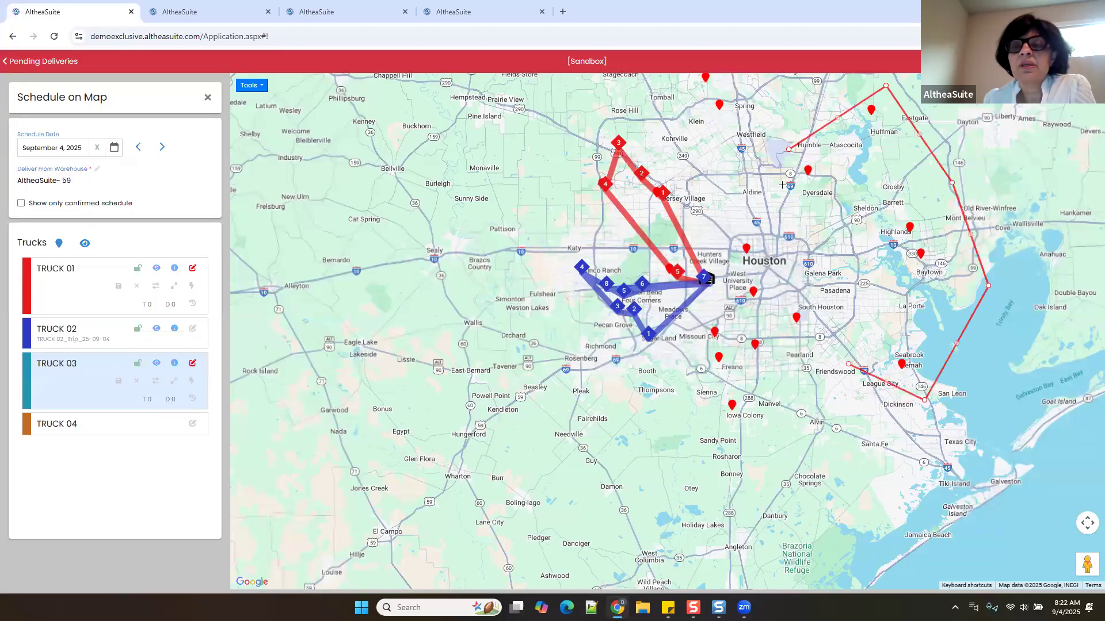
click(788, 150)
click(297, 85)
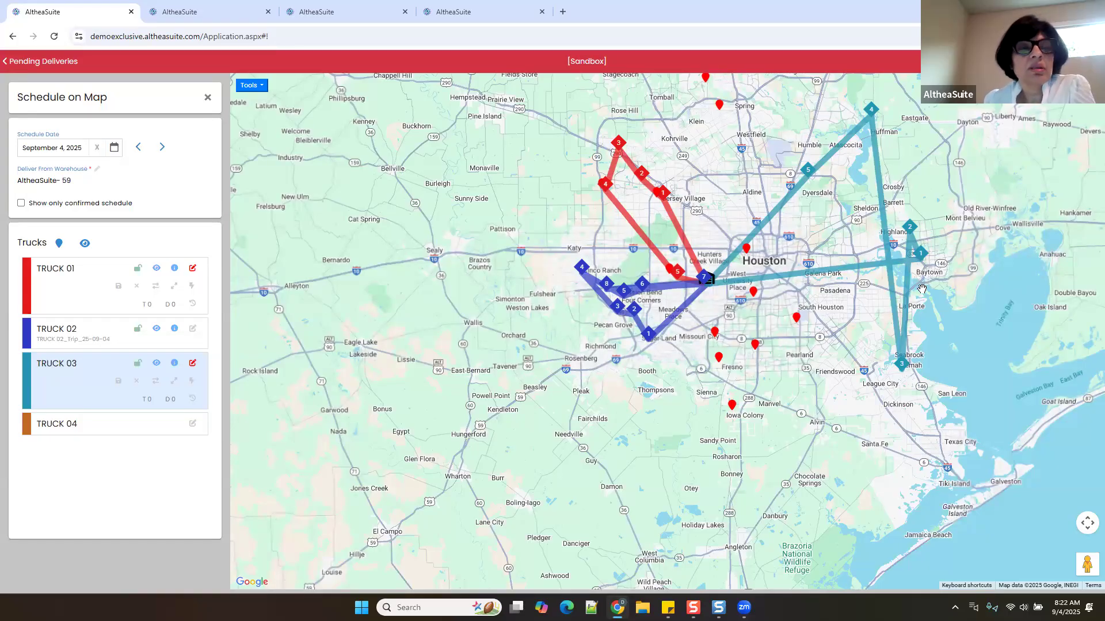
Enable route editing for Truck 04 and add the delivery beside central Houston to Truck 03's route as stop 6
click(120, 425)
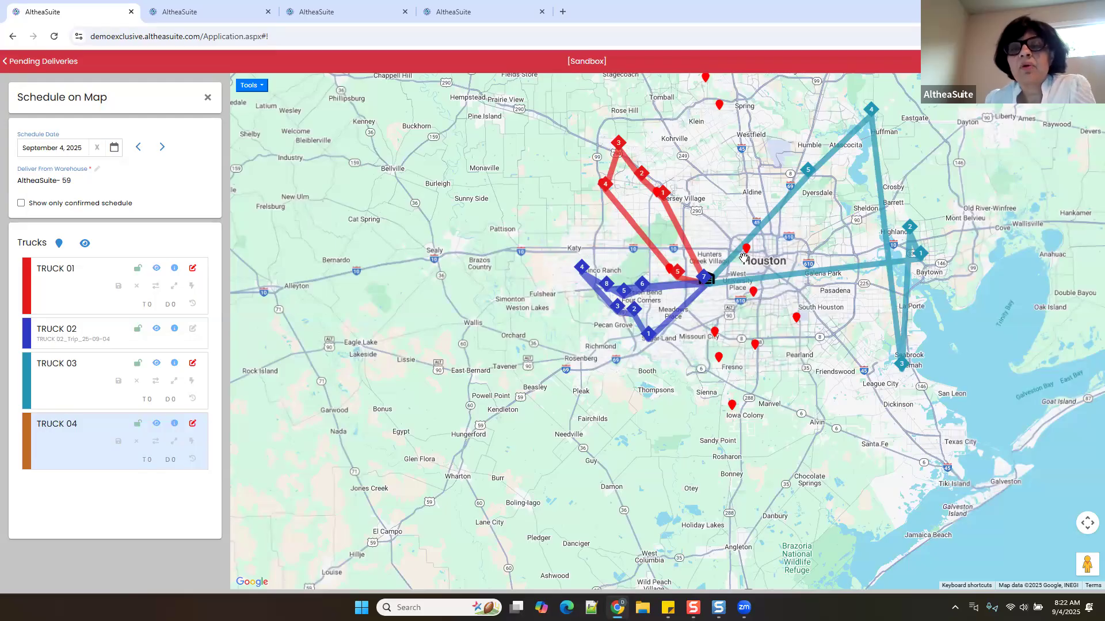
click(82, 387)
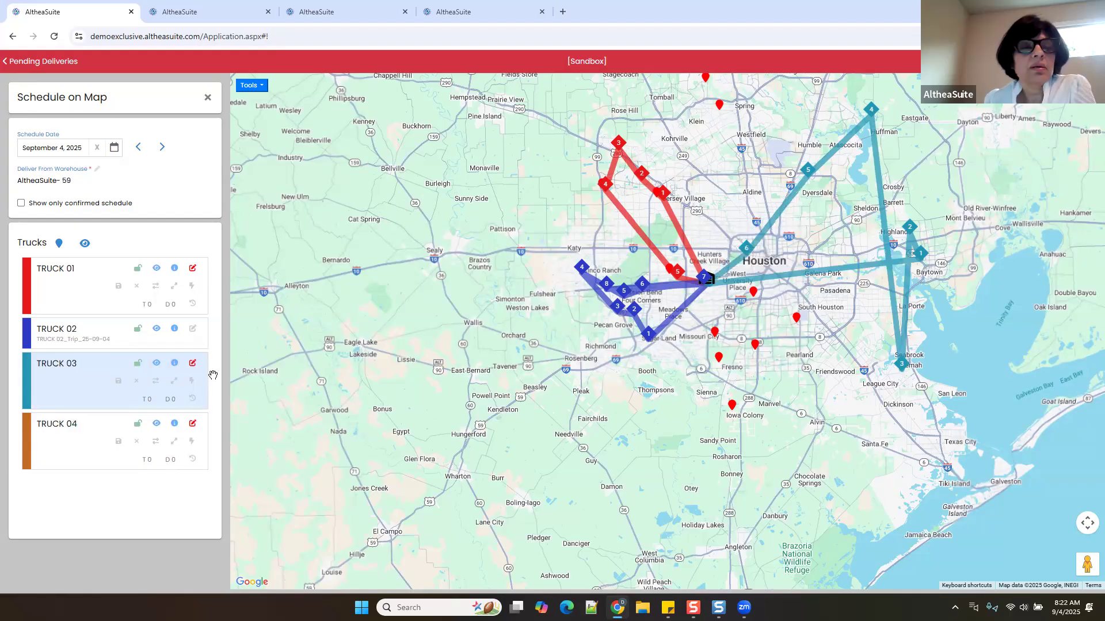
Auto-route Truck 04 over a drawn area enclosing the southern deliveries from Missouri City and Fresno down to Iowa Colony
click(96, 447)
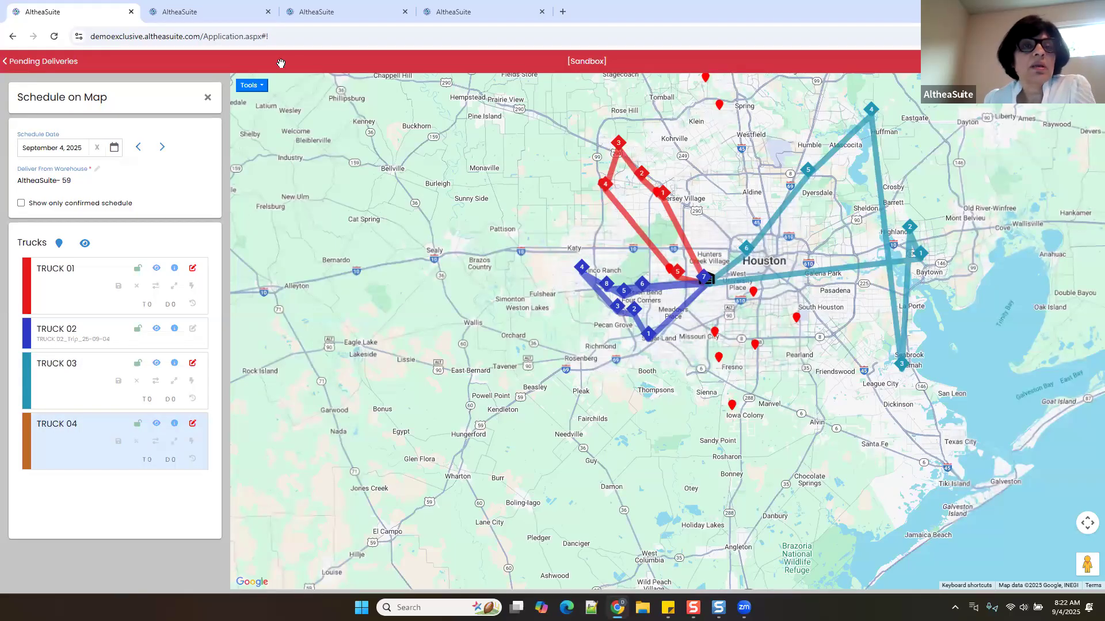
click(251, 85)
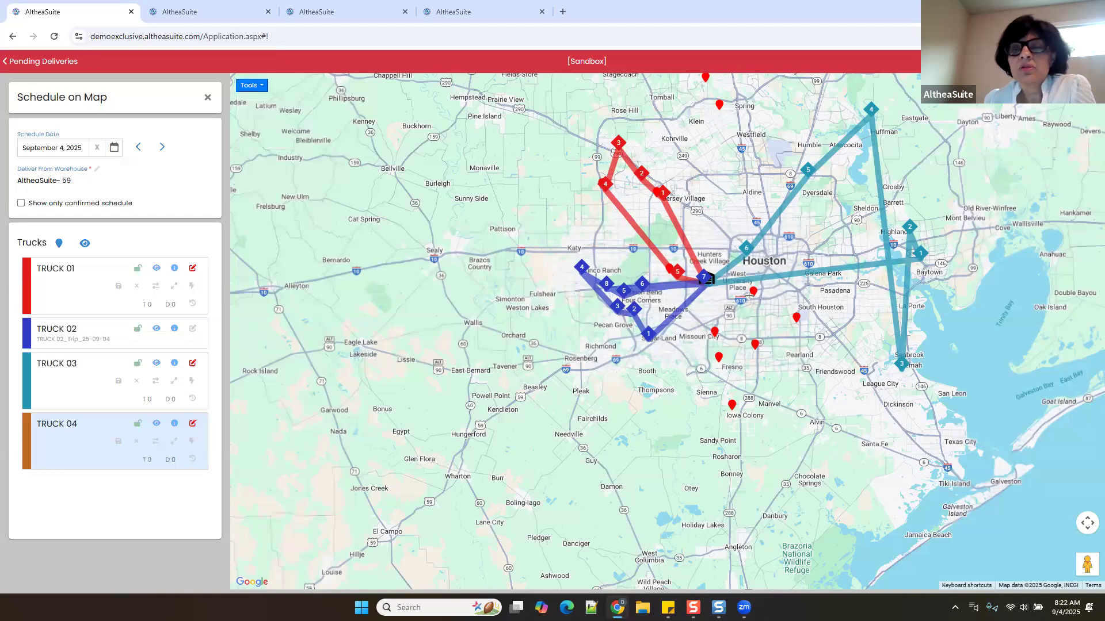
click(717, 290)
click(692, 353)
click(706, 433)
click(772, 427)
click(826, 349)
click(757, 327)
click(718, 290)
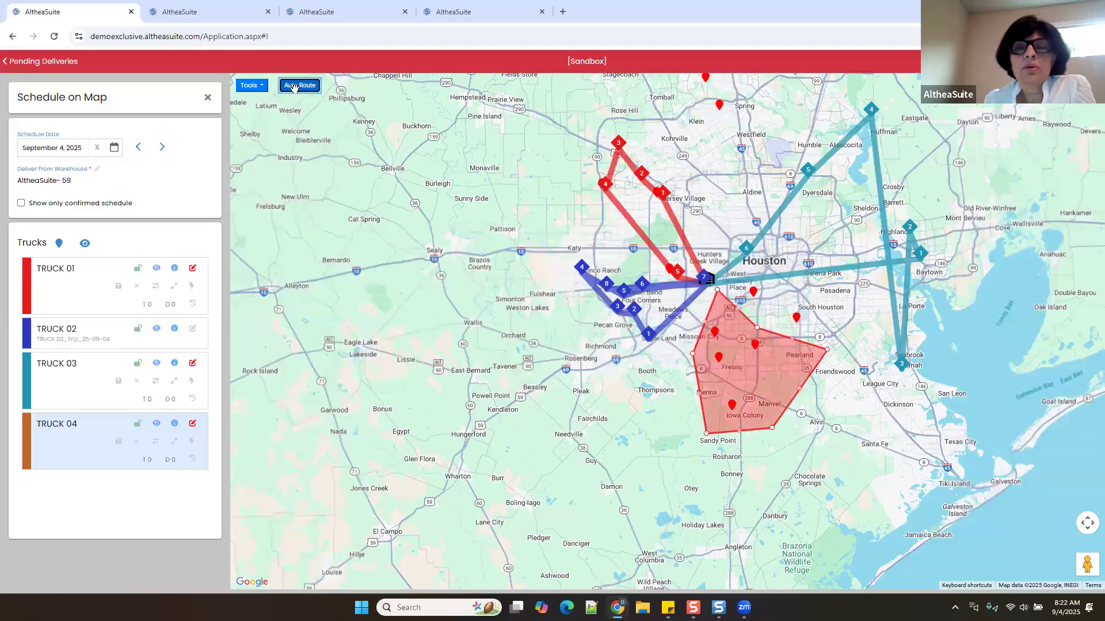
click(300, 86)
Add the two deliveries between the warehouse and South Houston to Truck 03's route as stops 7 and 8
click(75, 382)
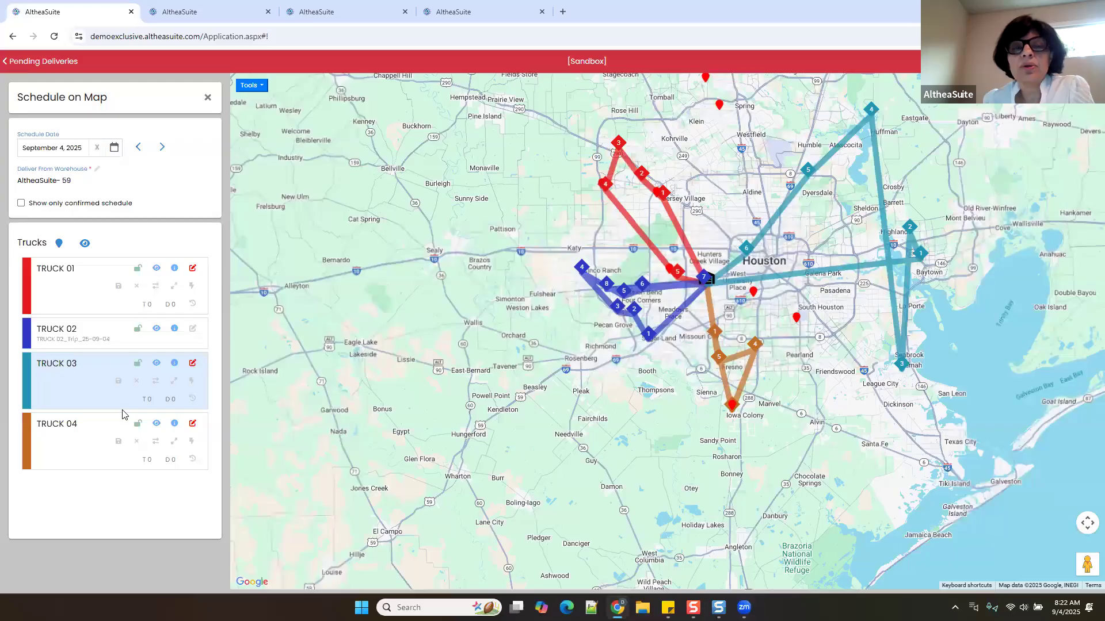
click(753, 291)
click(795, 316)
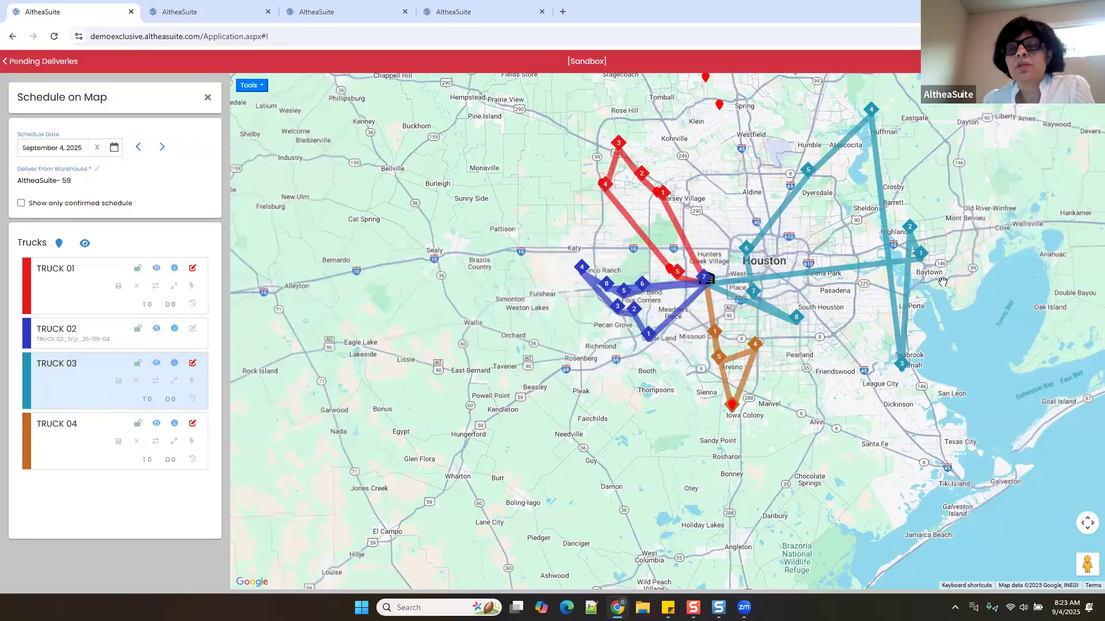
Add the delivery near Spring to Truck 03's route as stop 9
scroll(826, 300, up, 1)
scroll(826, 301, down, 2)
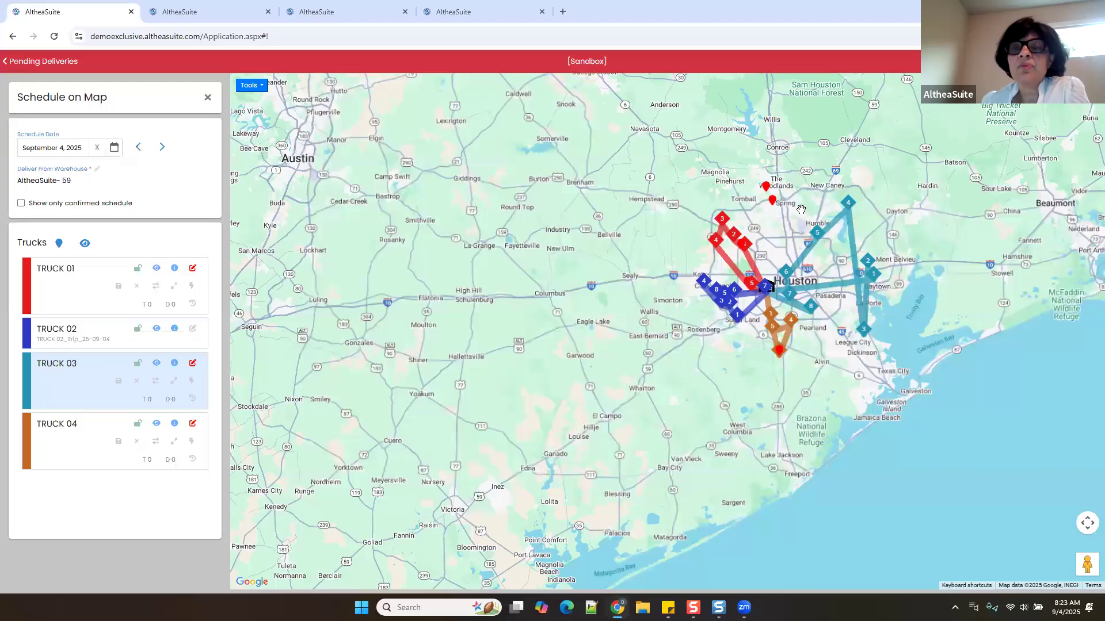
scroll(774, 204, up, 1)
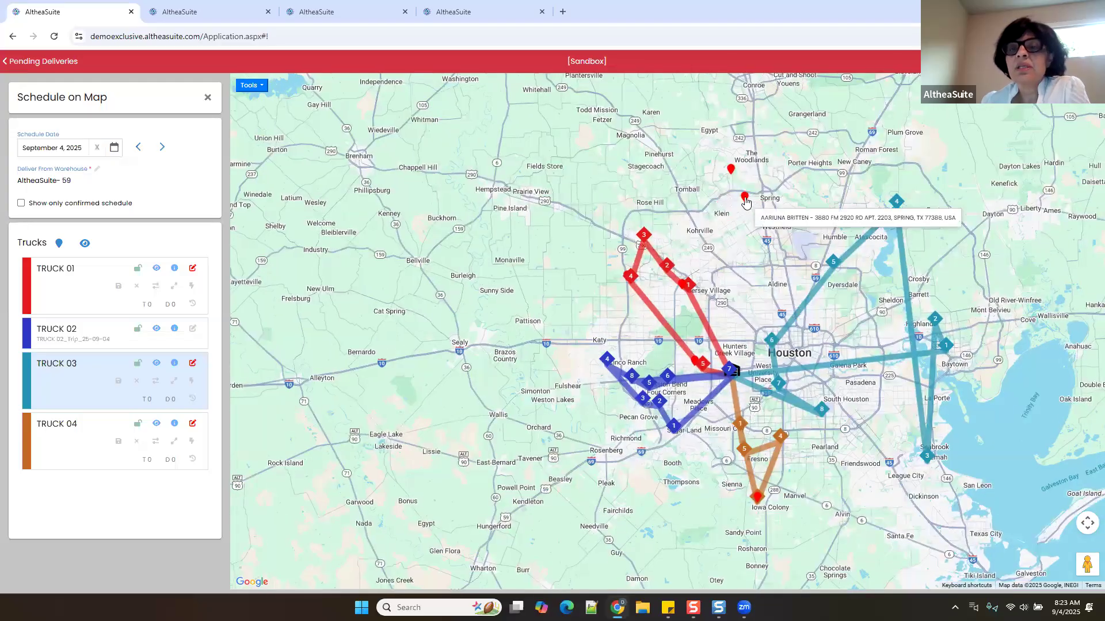
click(745, 196)
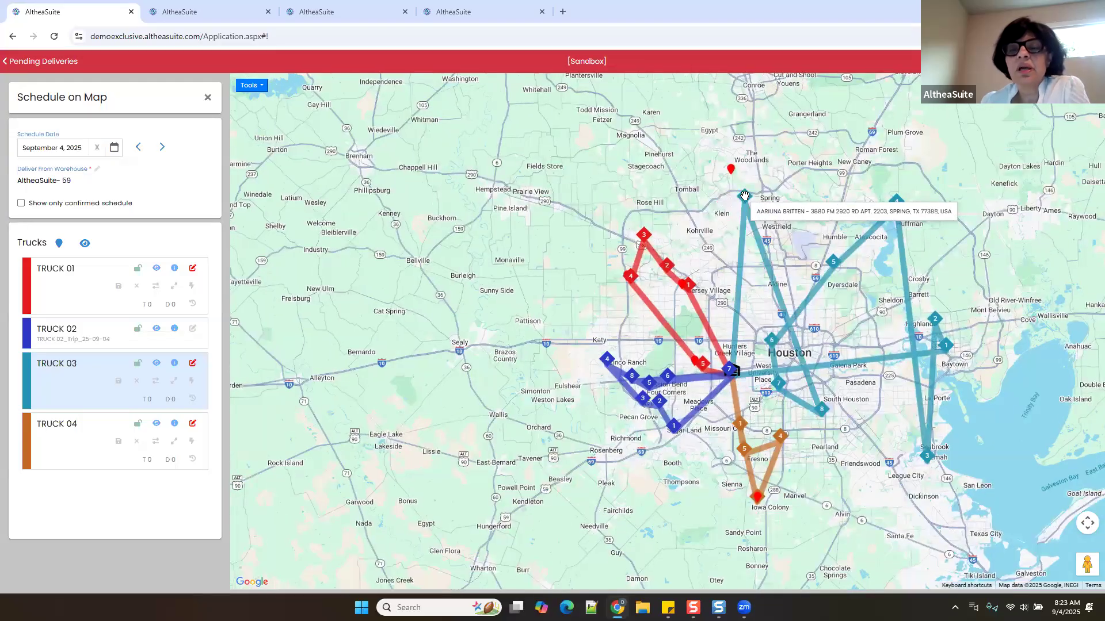
Add the delivery near The Woodlands to Truck 01's route as stop 6 and remove the Spring stop from Truck 03's route
click(91, 296)
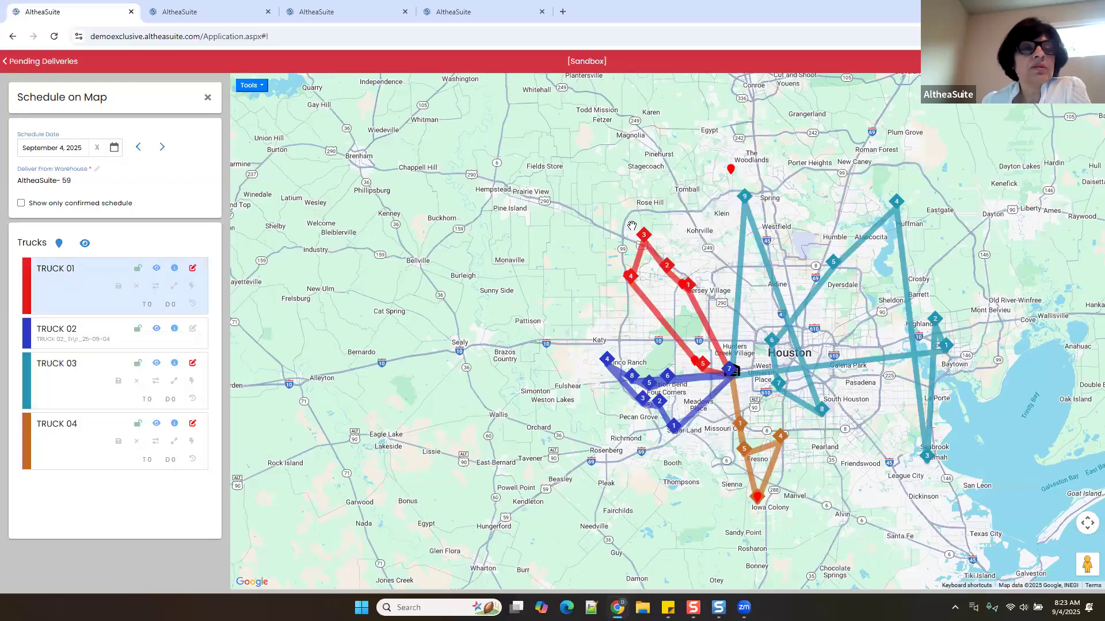
click(730, 170)
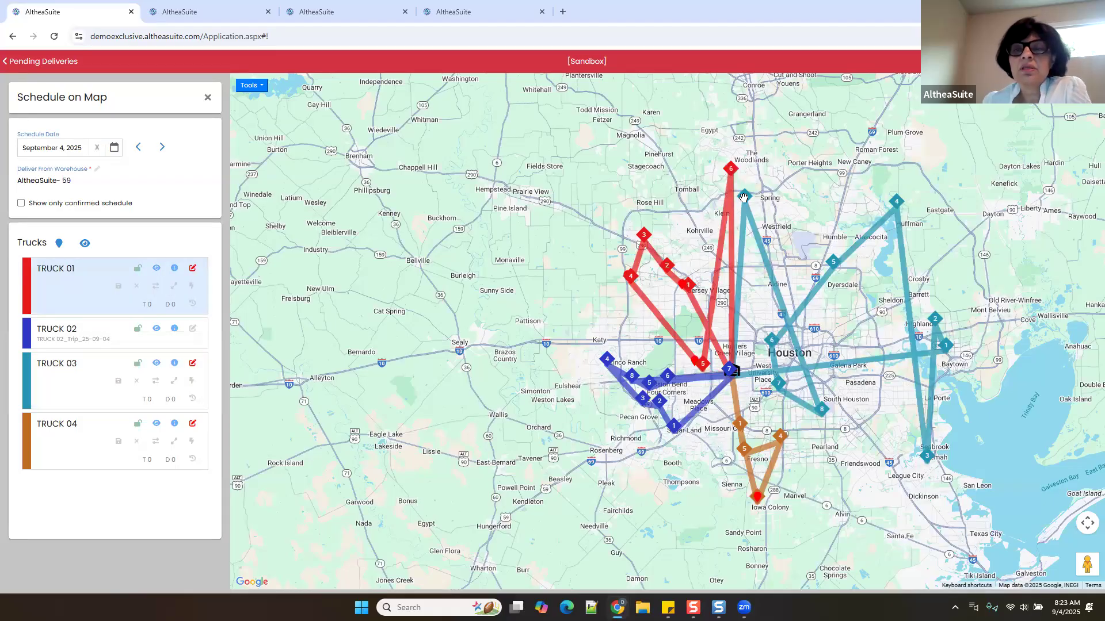
click(744, 197)
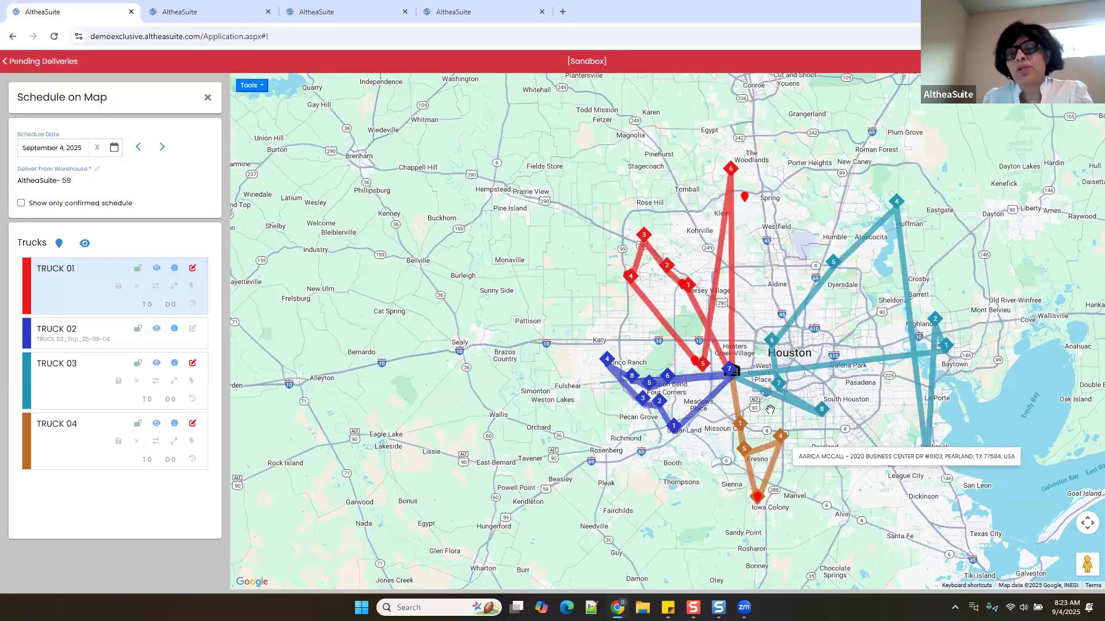
Start creating Truck 01's trip and set the six stops' unloading slots, in stop order, to 1, 1, 1, 2, 2 and 1
click(119, 286)
scroll(637, 514, down, 5)
click(620, 474)
text(1)
click(617, 400)
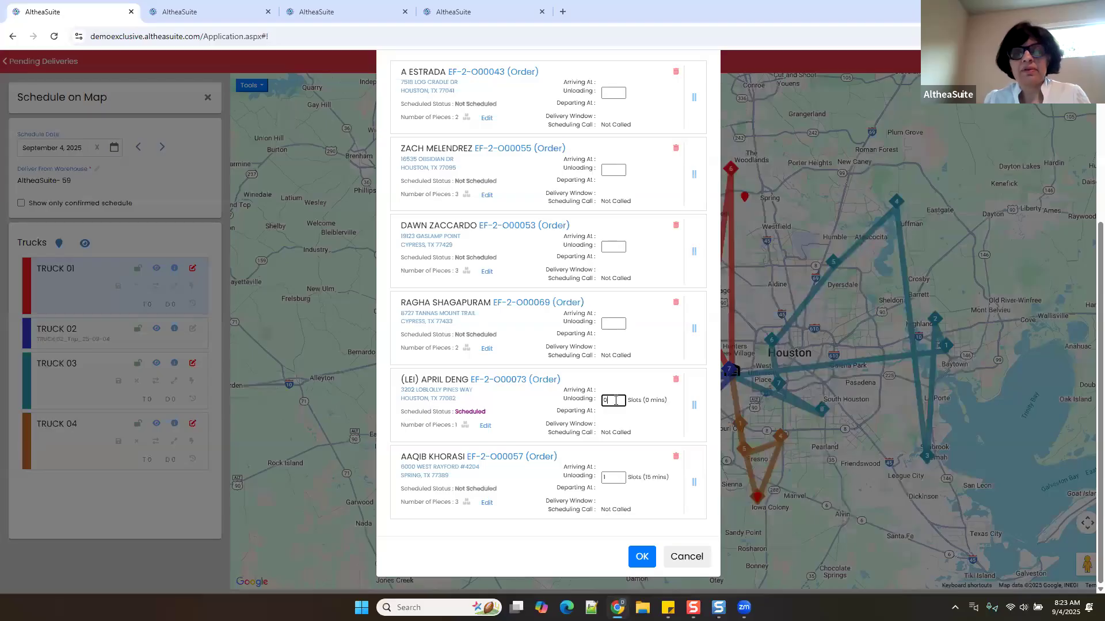
text(2)
click(613, 323)
text(2)
click(613, 246)
text(1)
click(613, 170)
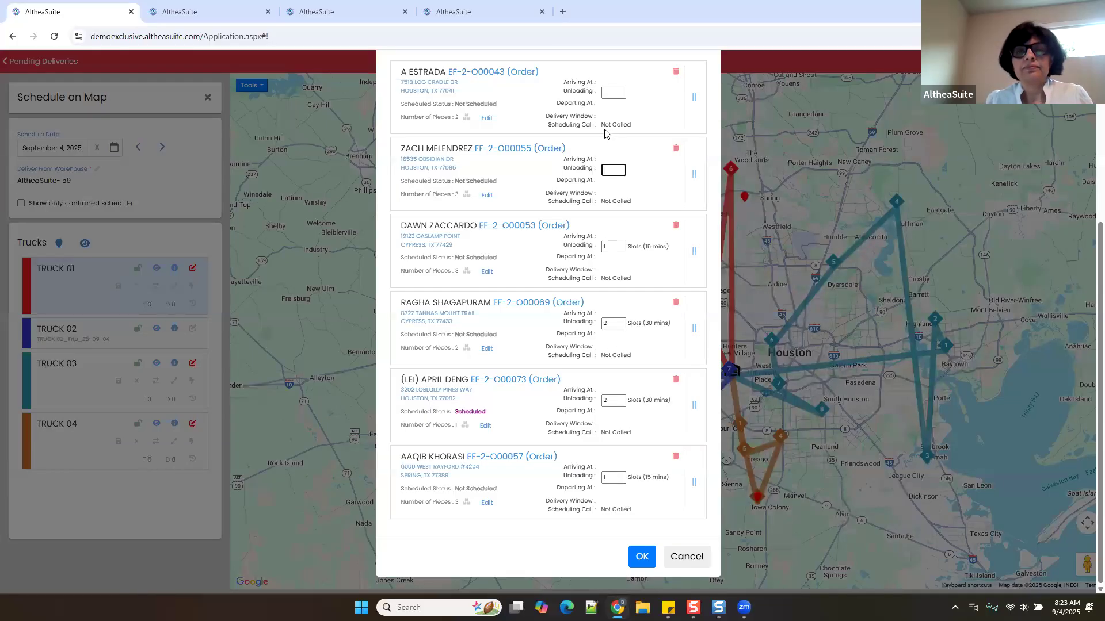
text(1)
click(612, 92)
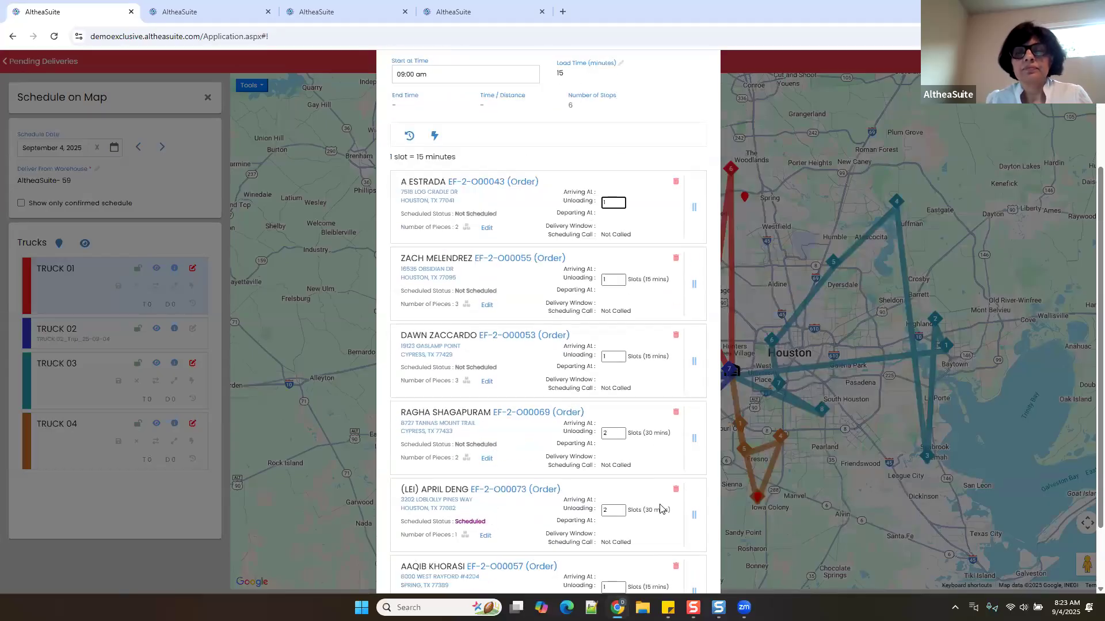
text(1)
Calculate the travel times and distances for Truck 01's trip and save the trip
click(642, 556)
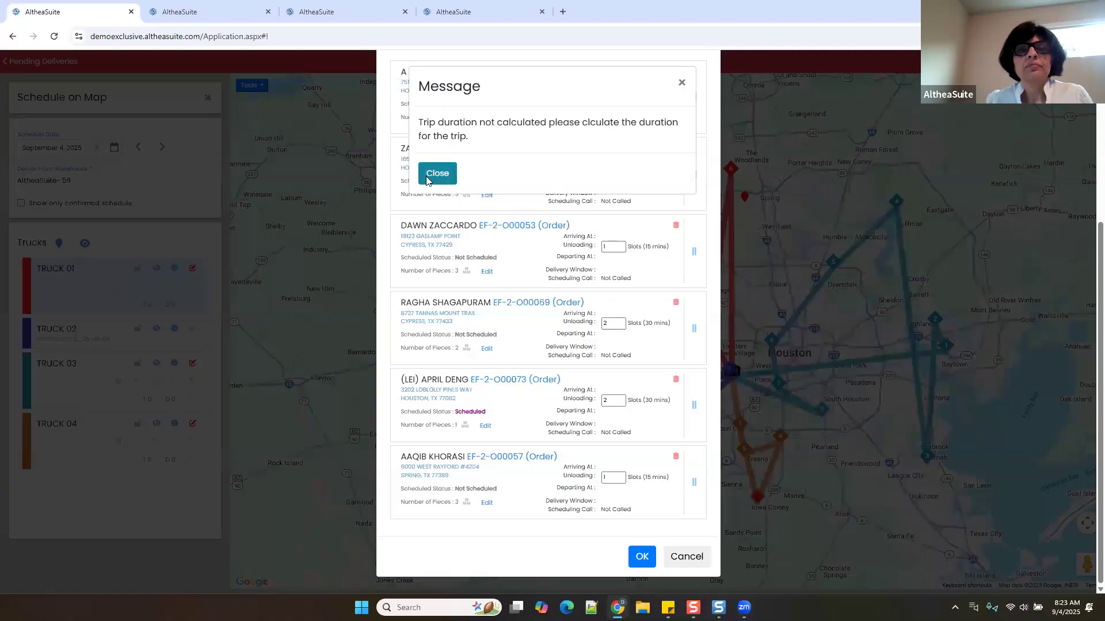
click(434, 176)
scroll(477, 214, up, 4)
click(409, 269)
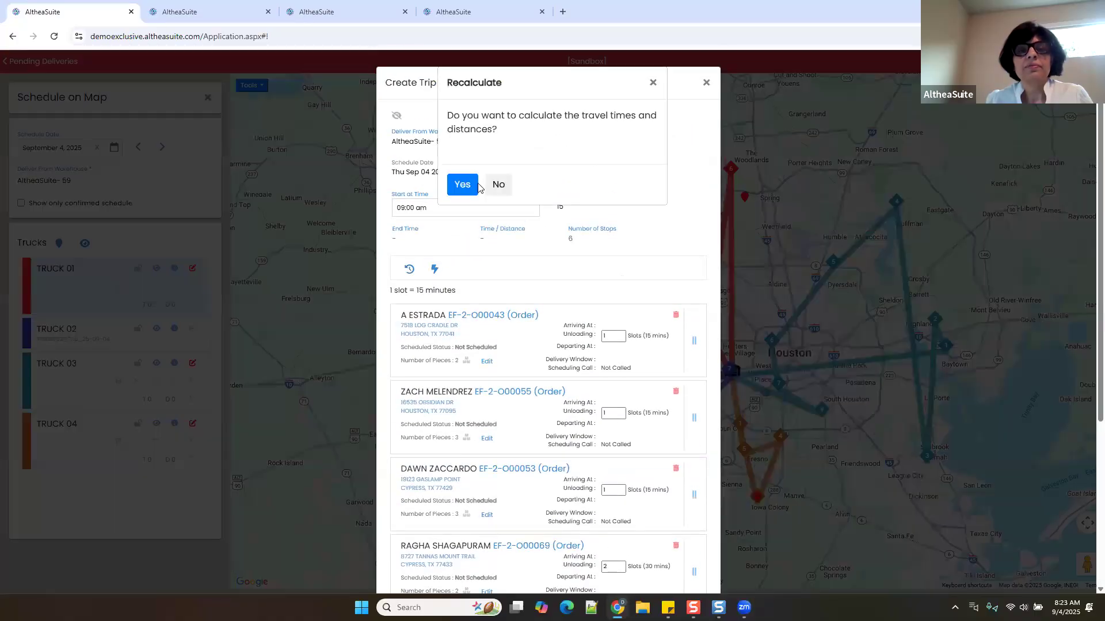
click(464, 184)
scroll(544, 299, down, 4)
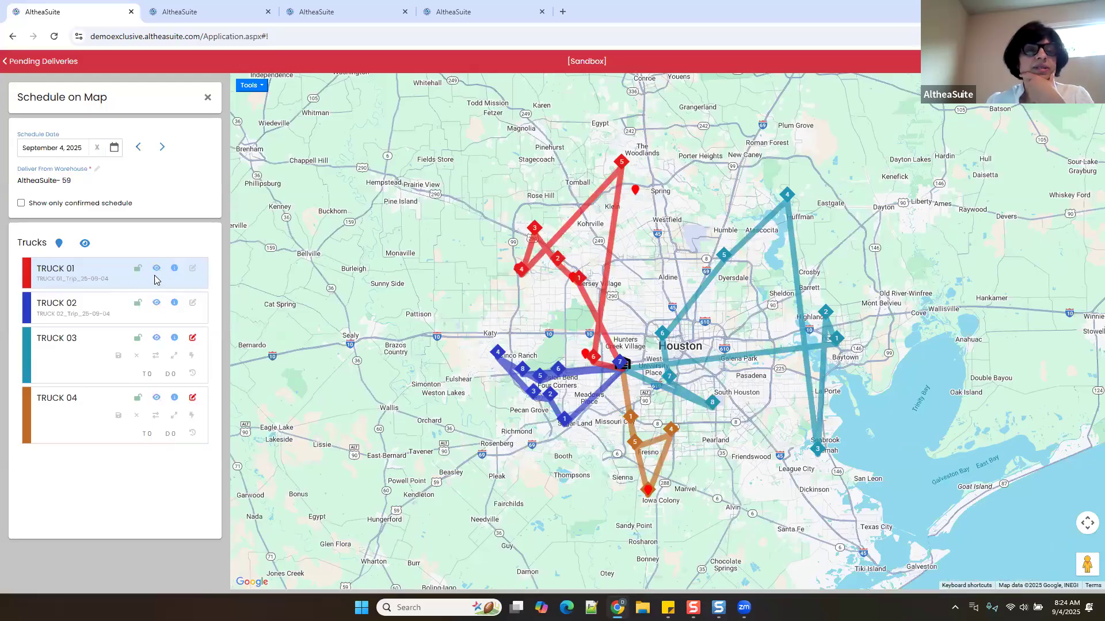
Lock the September 4 trips of Truck 01 and Truck 02
click(138, 269)
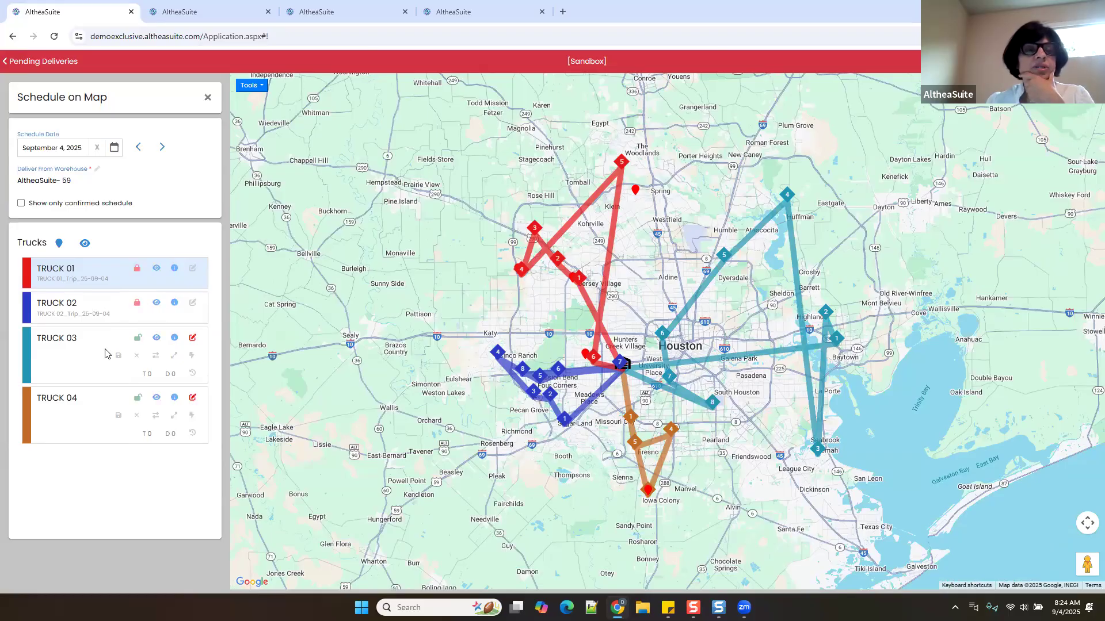
Start creating Truck 03's trip and set the first six stops' unloading slots, in stop order, to 1, 1, 1, 3, 3 and 3
click(81, 368)
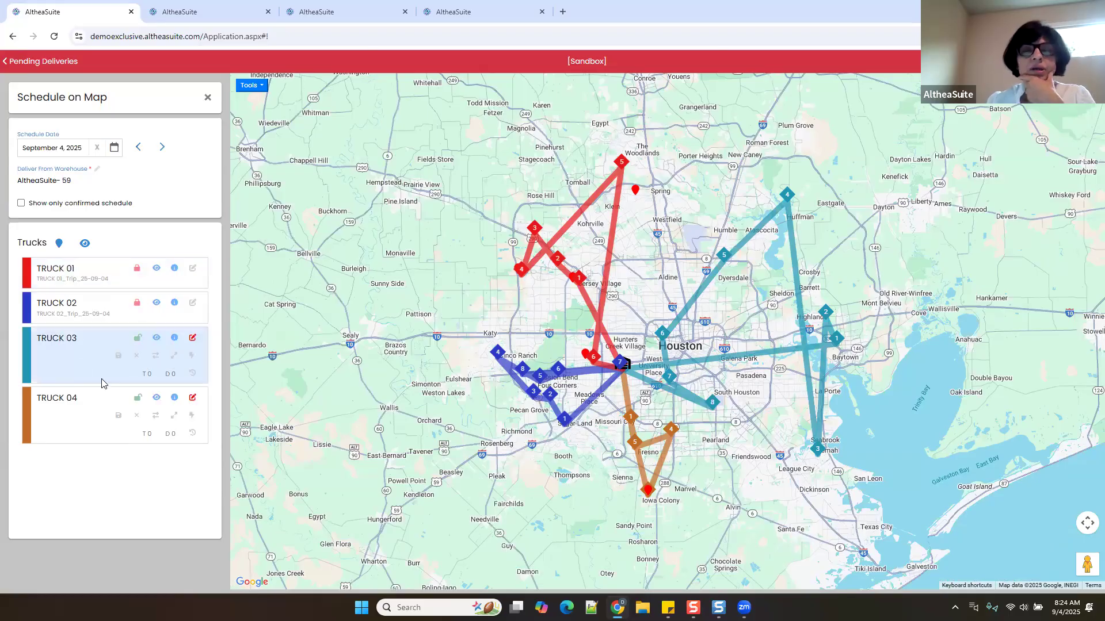
click(119, 356)
click(618, 334)
text(1)
click(615, 415)
text(1)
click(615, 491)
text(1)
key(Tab)
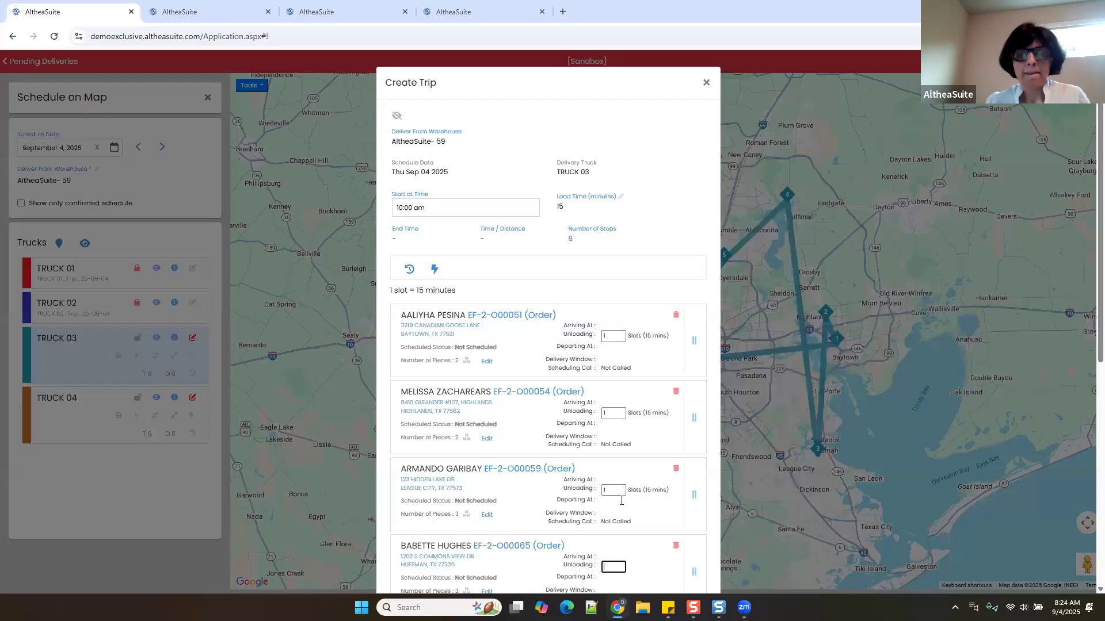
text(3)
scroll(622, 501, down, 3)
click(620, 471)
text(3)
key(Tab)
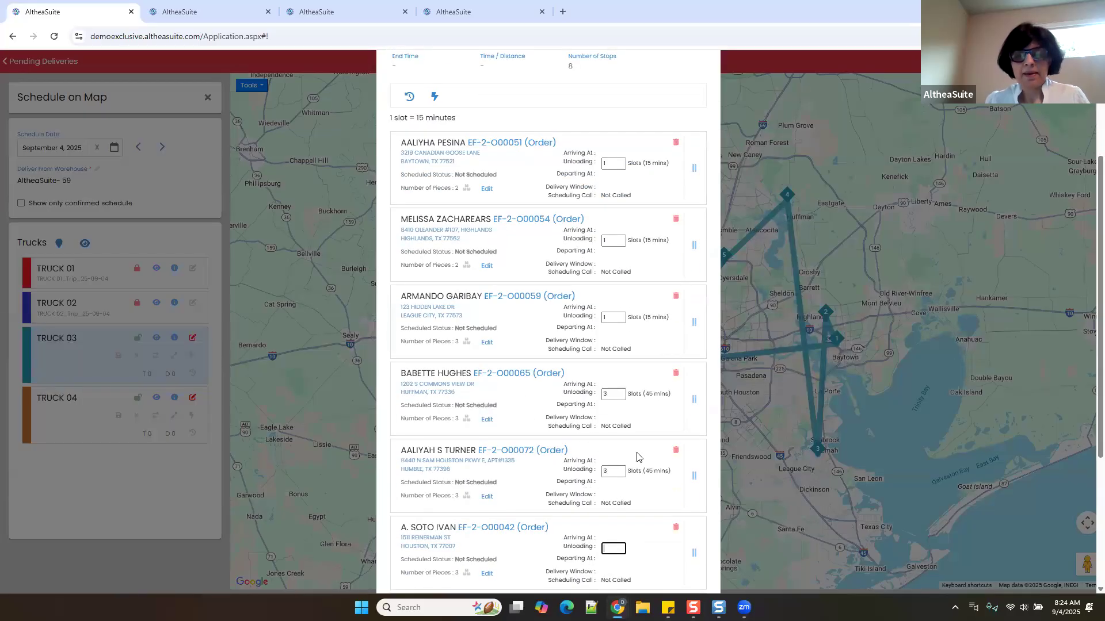
text(3)
Remove the first ANCHOR LAF CHAISE item (AW10133AN-LAFCHS) from the schedule of Truck 03's sixth stop and keep the modified delivery items
scroll(638, 457, down, 2)
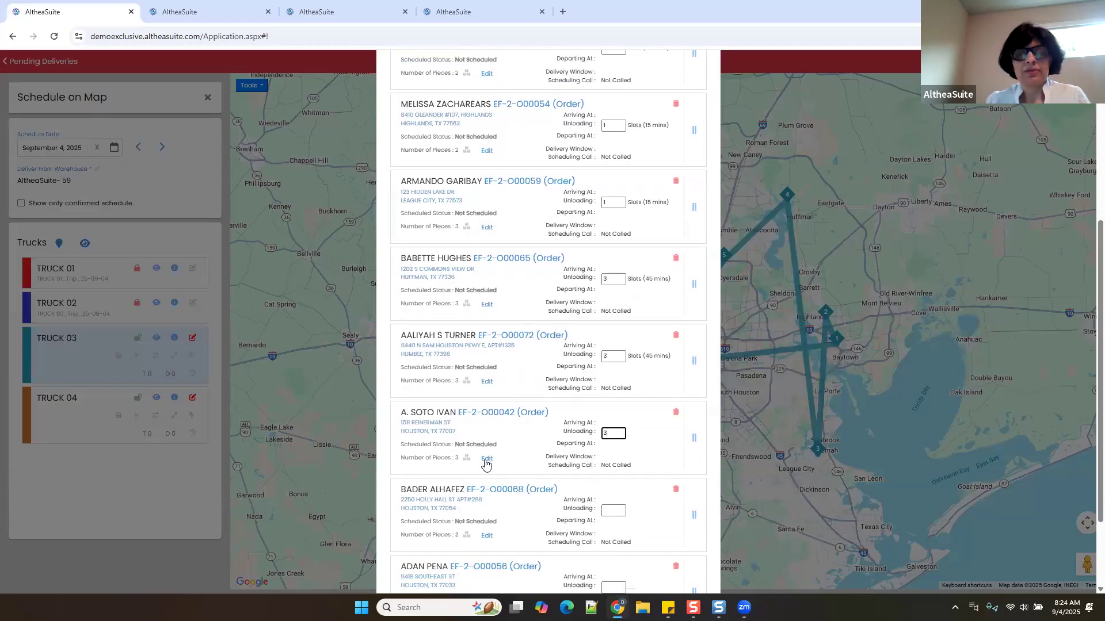
click(486, 459)
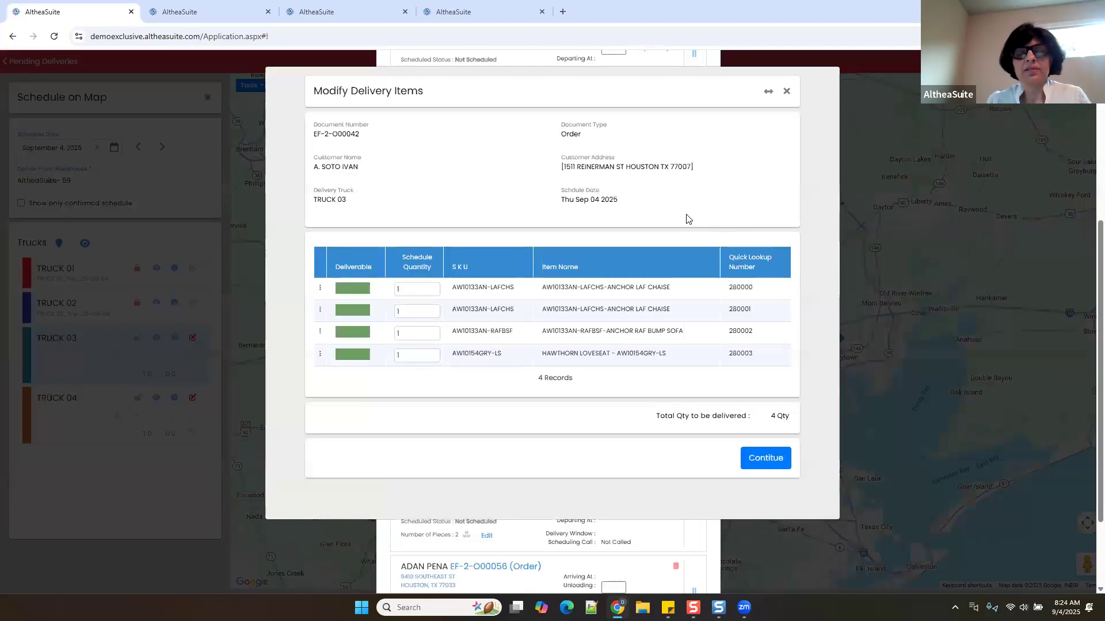
click(321, 289)
click(348, 298)
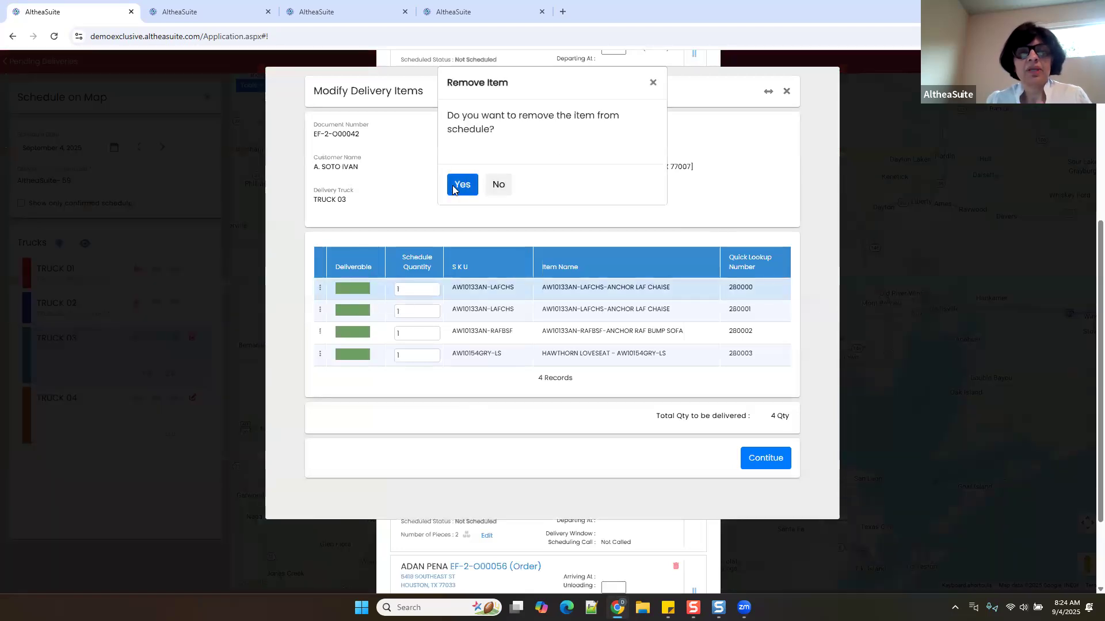
click(454, 190)
click(766, 454)
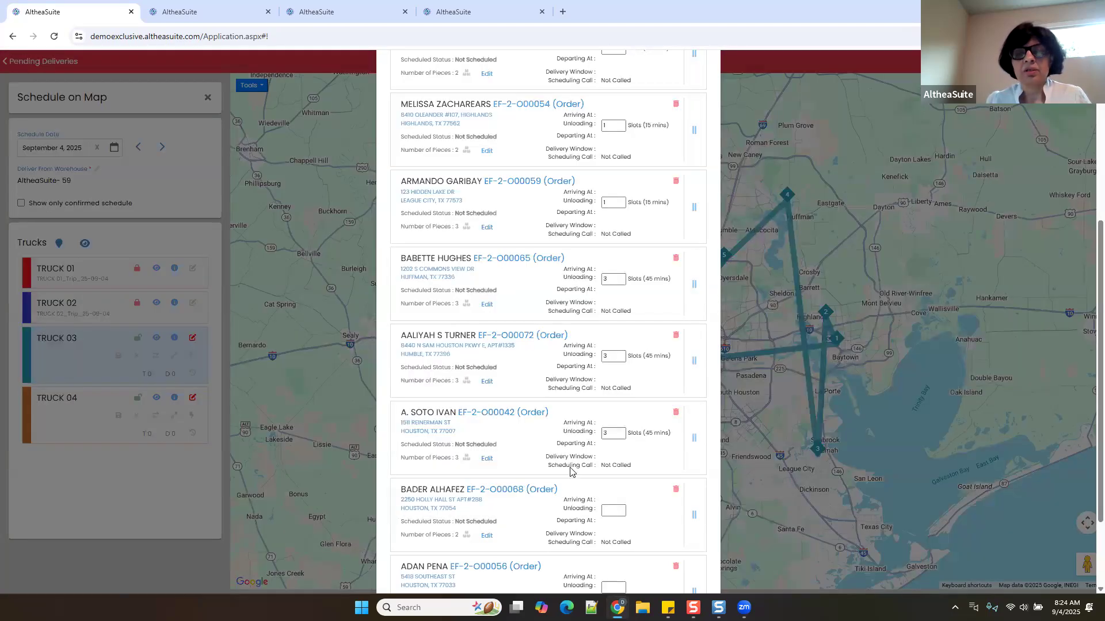
Set the unloading slots of Truck 03's seventh and eighth stops to 2 each
scroll(617, 500, down, 1)
click(608, 450)
text(2)
key(Tab)
scroll(683, 483, down, 1)
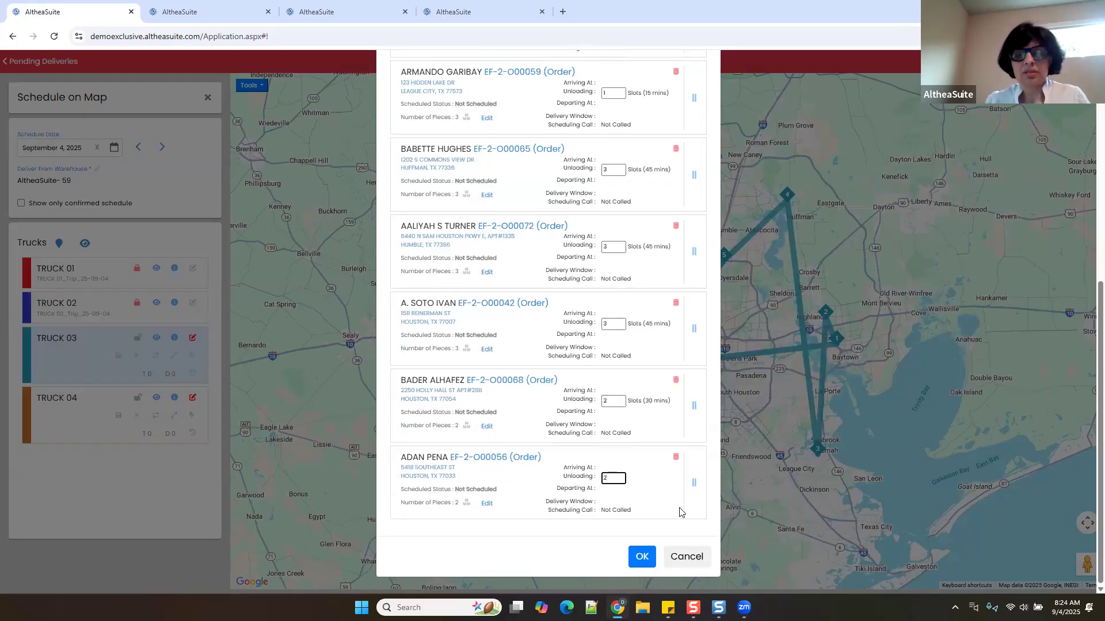
scroll(437, 213, up, 5)
scroll(525, 271, up, 2)
scroll(576, 469, down, 5)
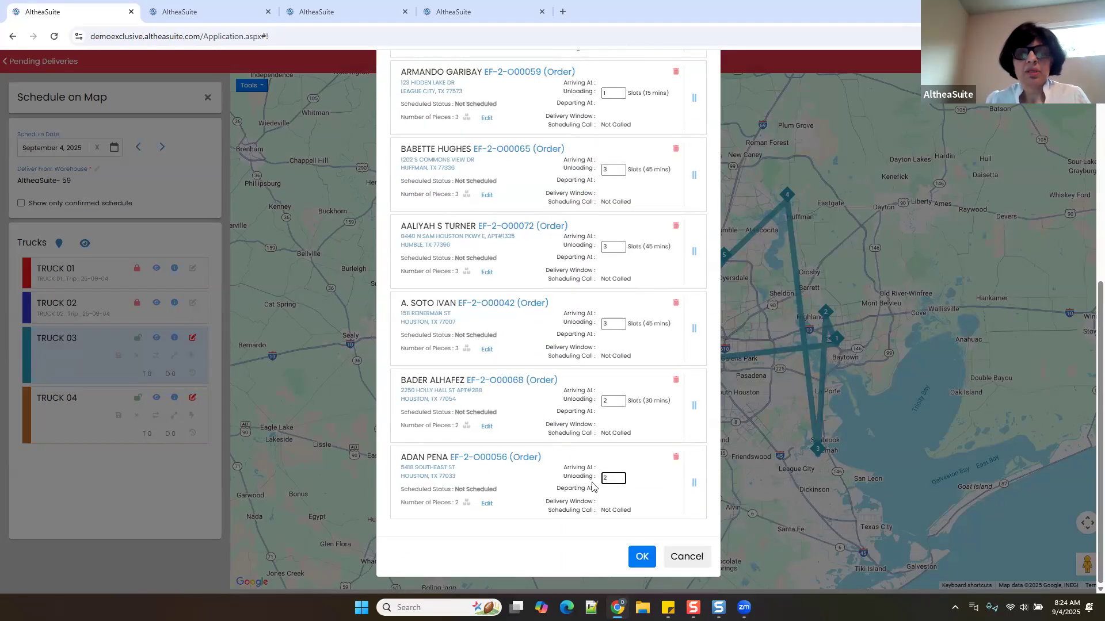
Calculate the travel times and distances for Truck 03's trip and save the trip
click(641, 556)
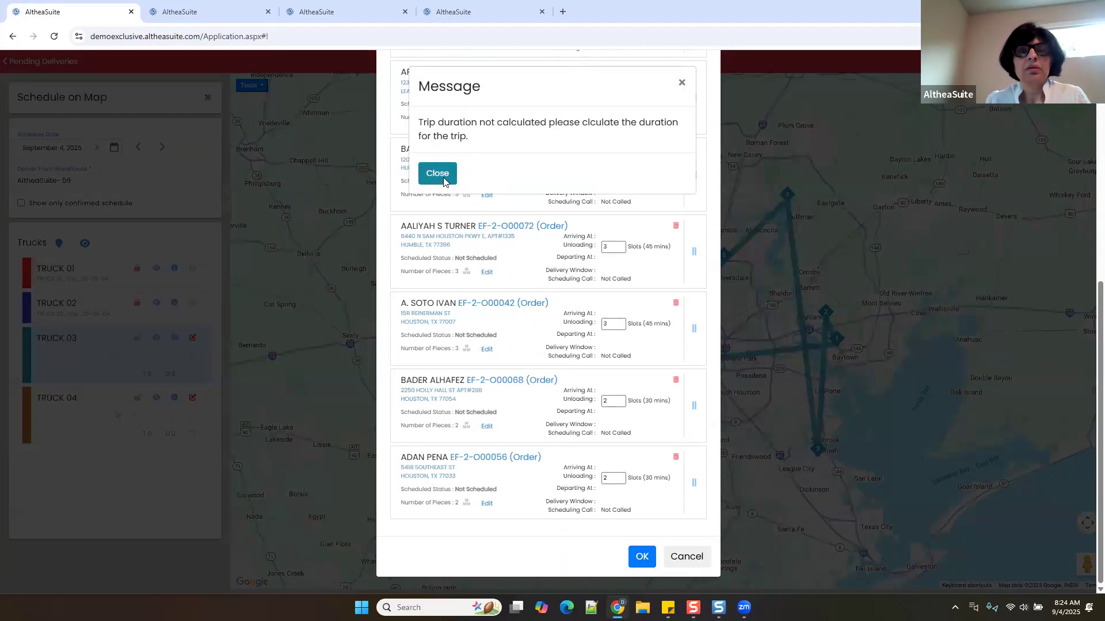
click(438, 171)
click(409, 269)
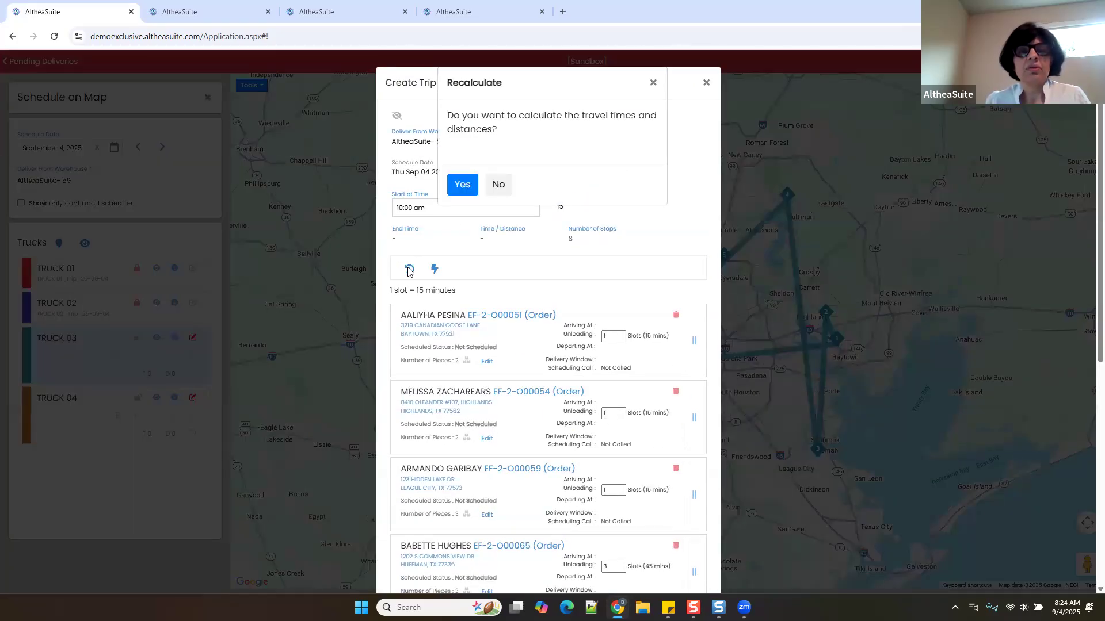
click(464, 190)
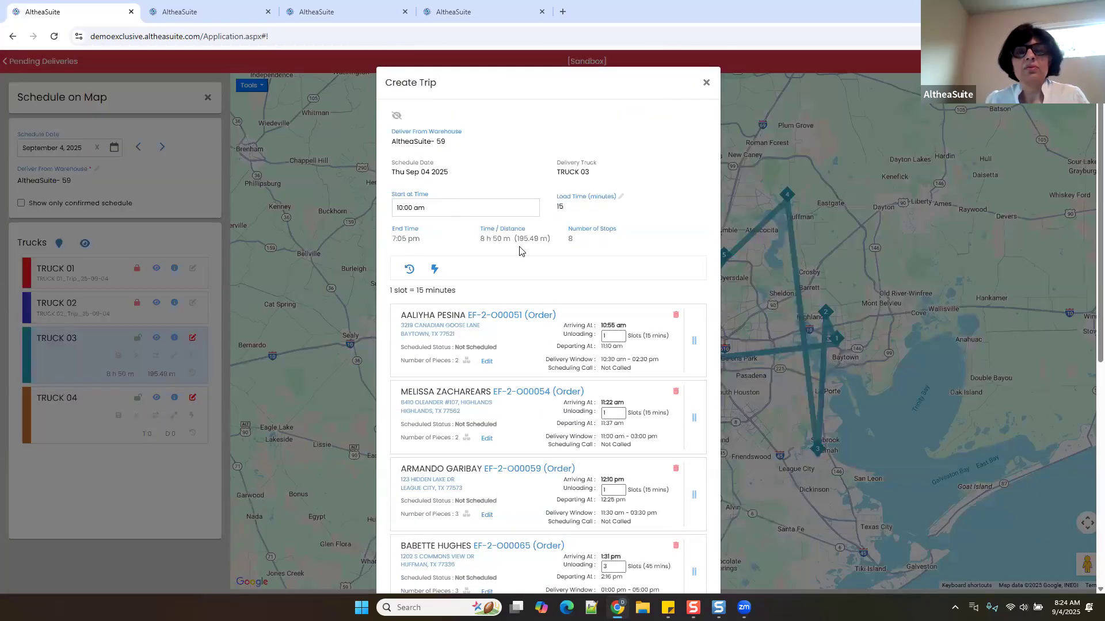
scroll(566, 250, down, 6)
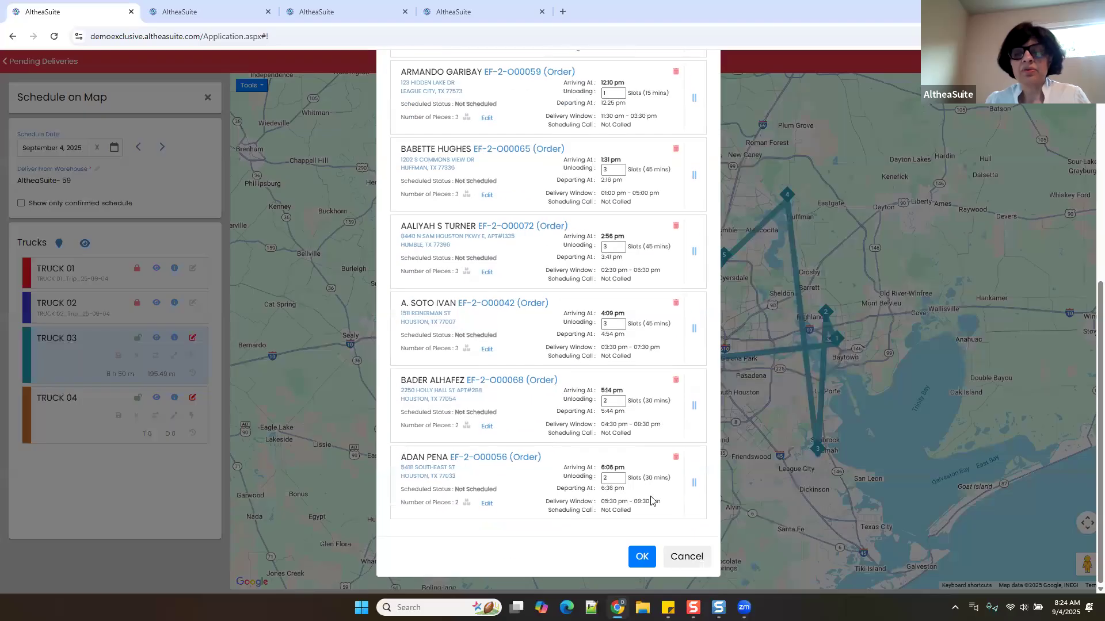
click(642, 556)
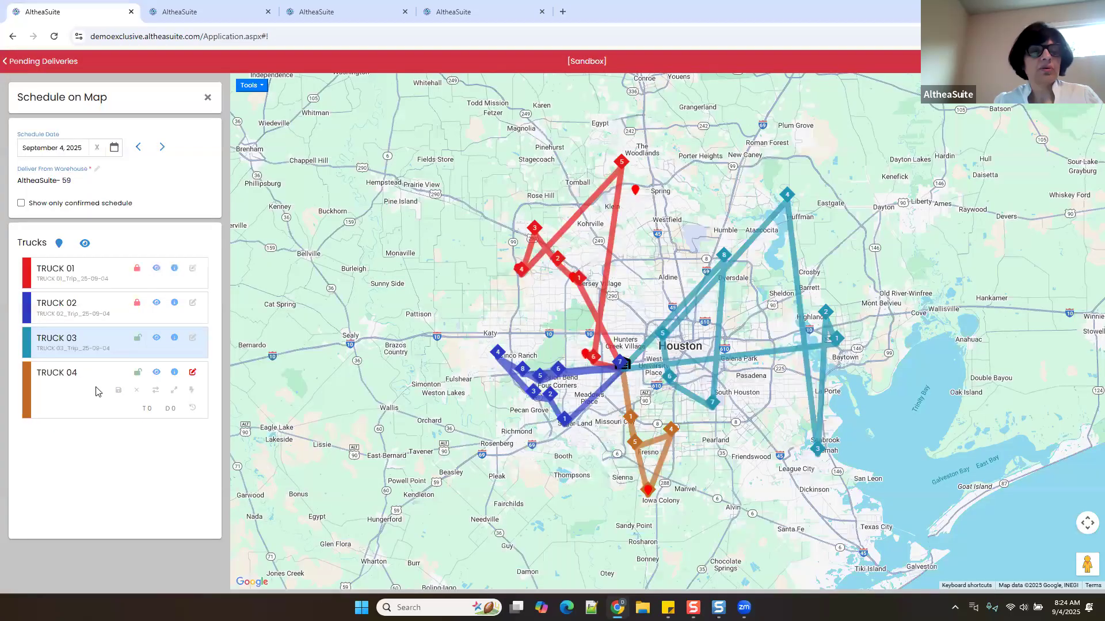
Start creating Truck 04's trip and set the five stops' unloading slots, in stop order, to 2, 2, 3, 2 and 2
click(193, 374)
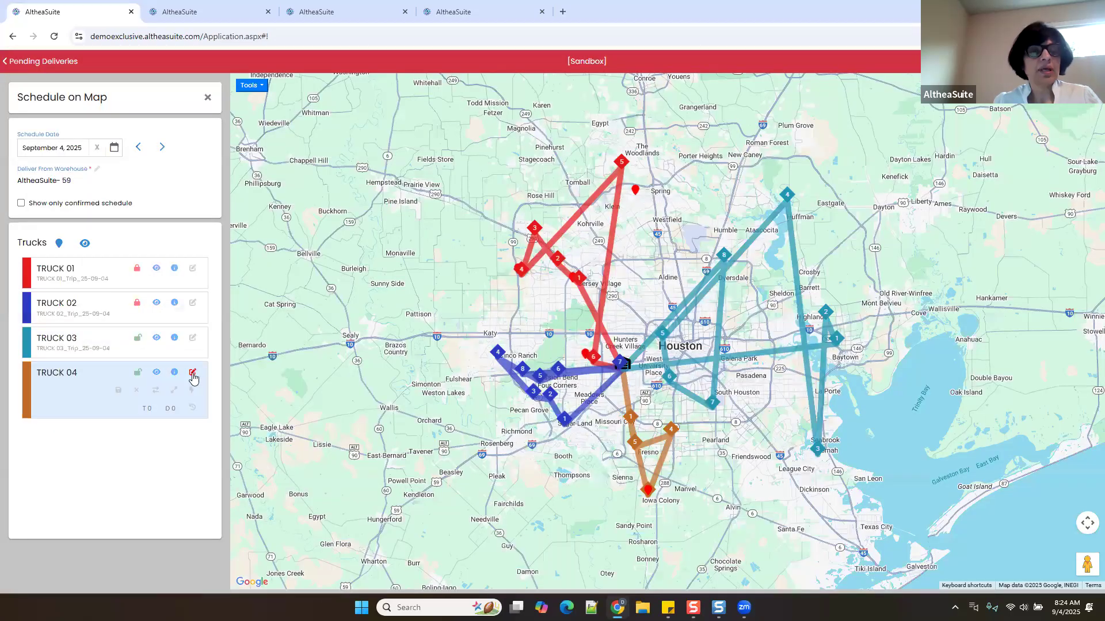
click(118, 392)
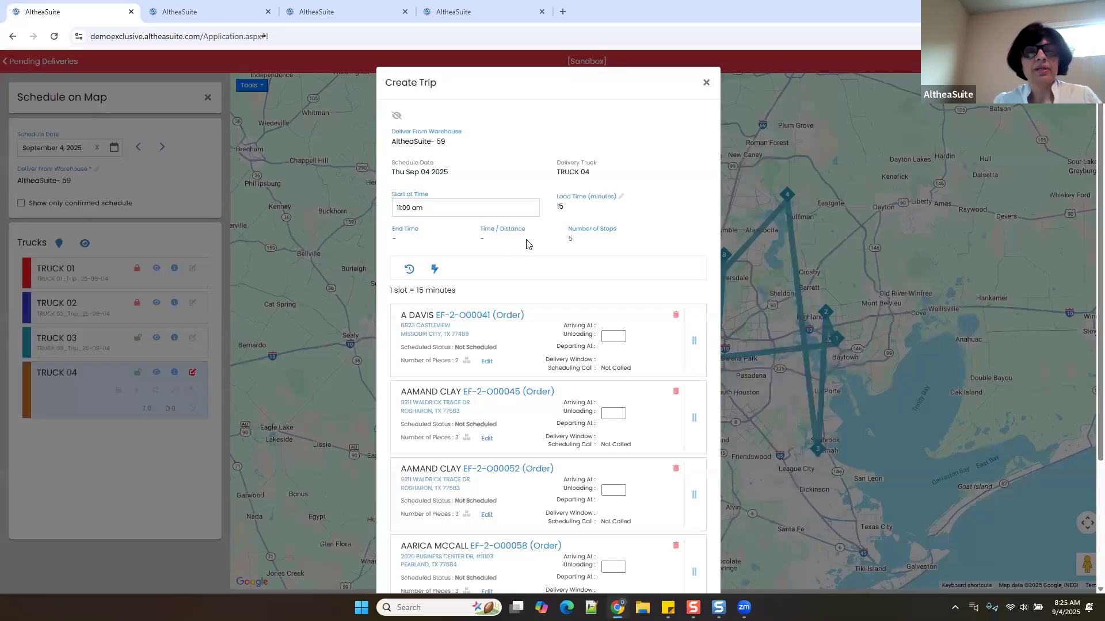
click(619, 337)
text(2)
click(614, 414)
text(2)
click(613, 490)
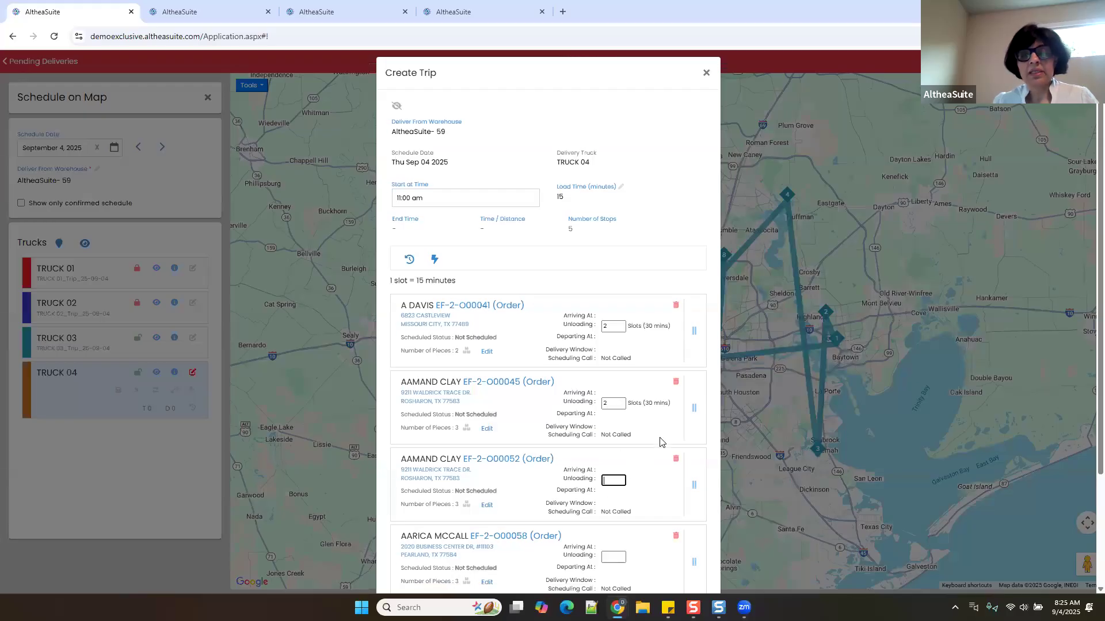
scroll(660, 442, down, 3)
text(3)
click(615, 400)
text(2)
click(618, 478)
text(2)
click(642, 450)
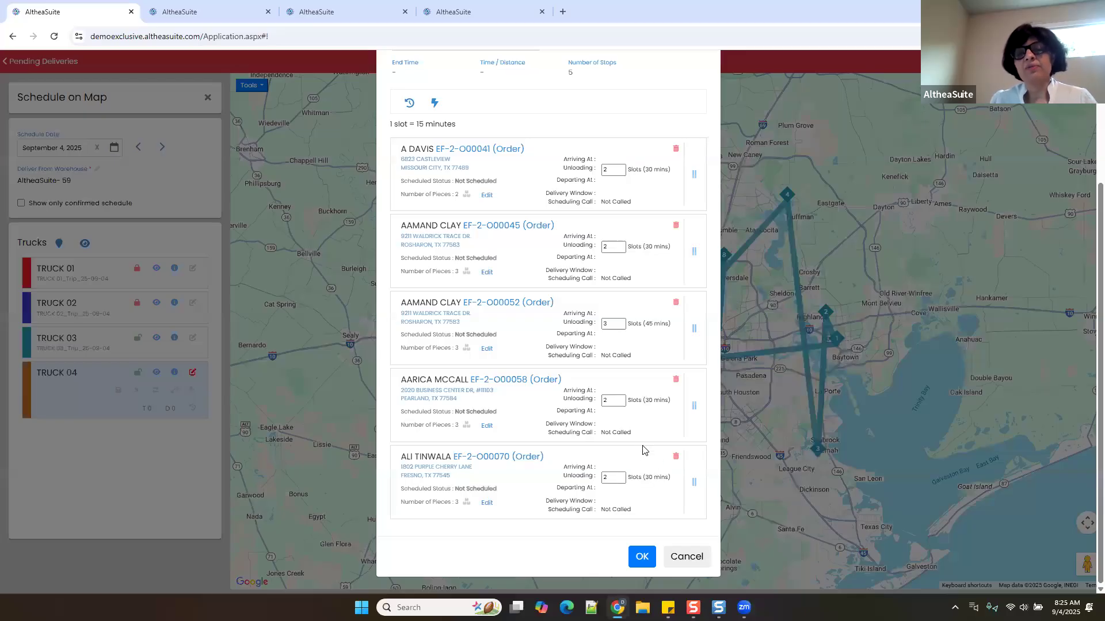
Calculate the travel times and distances for Truck 04's trip and save the trip
scroll(460, 276, up, 2)
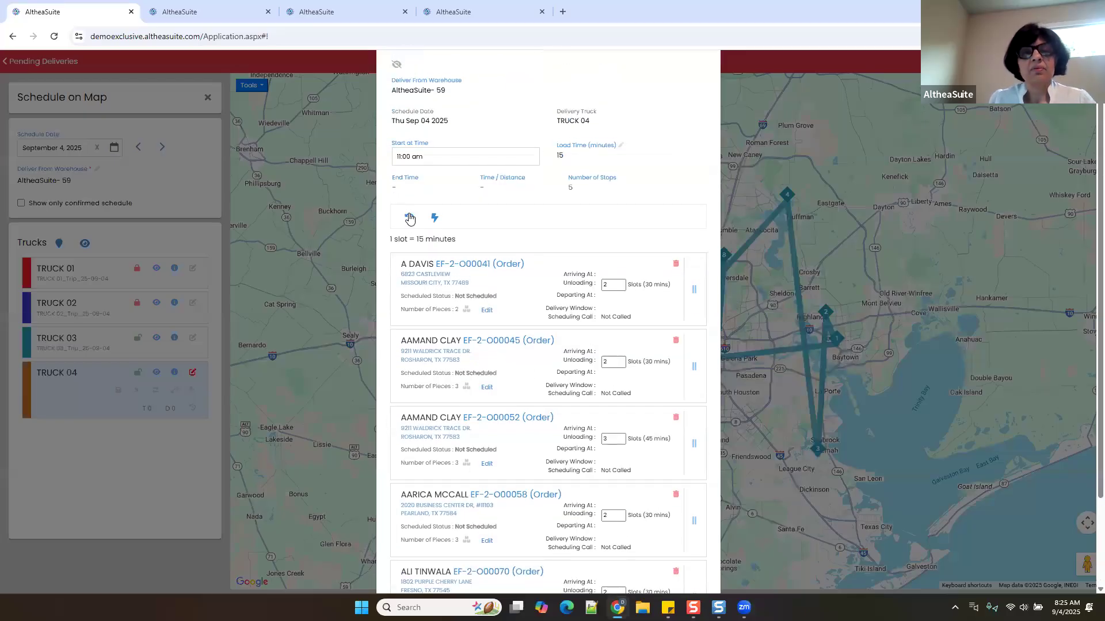
click(409, 218)
click(462, 184)
scroll(560, 256, down, 2)
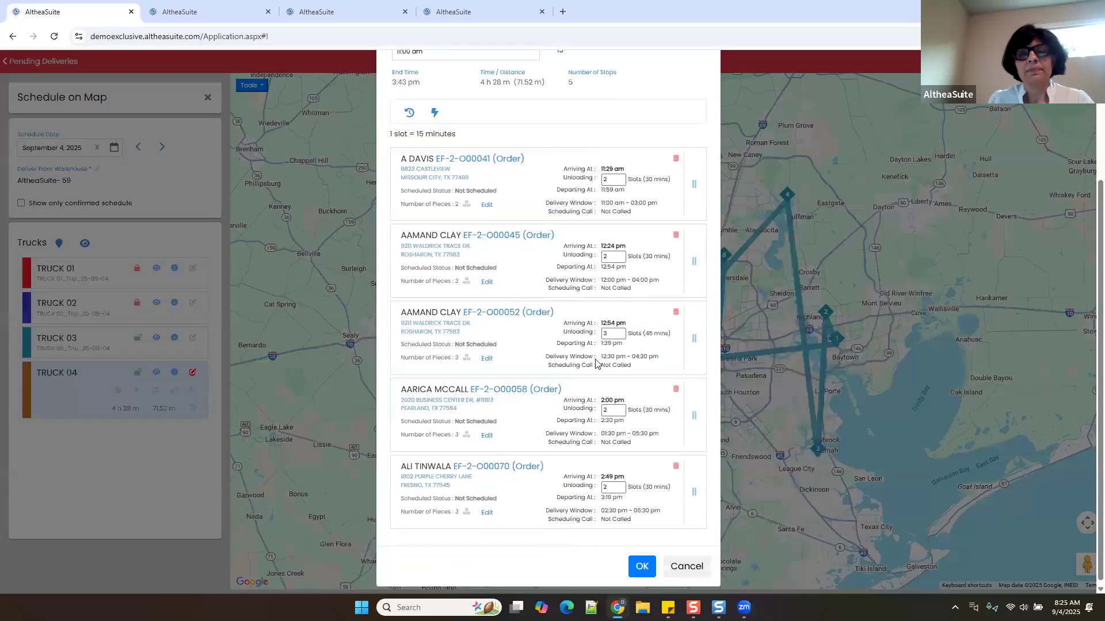
click(641, 556)
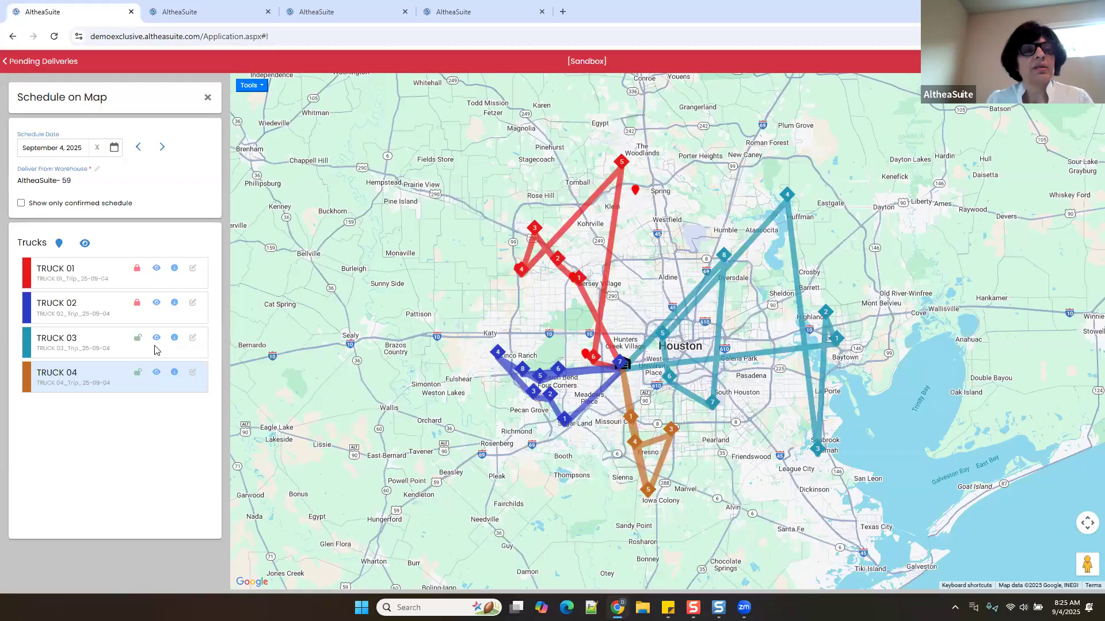
Open the appointments calendar and review the September 4 delivery schedules of all four trucks
click(209, 12)
scroll(71, 397, down, 3)
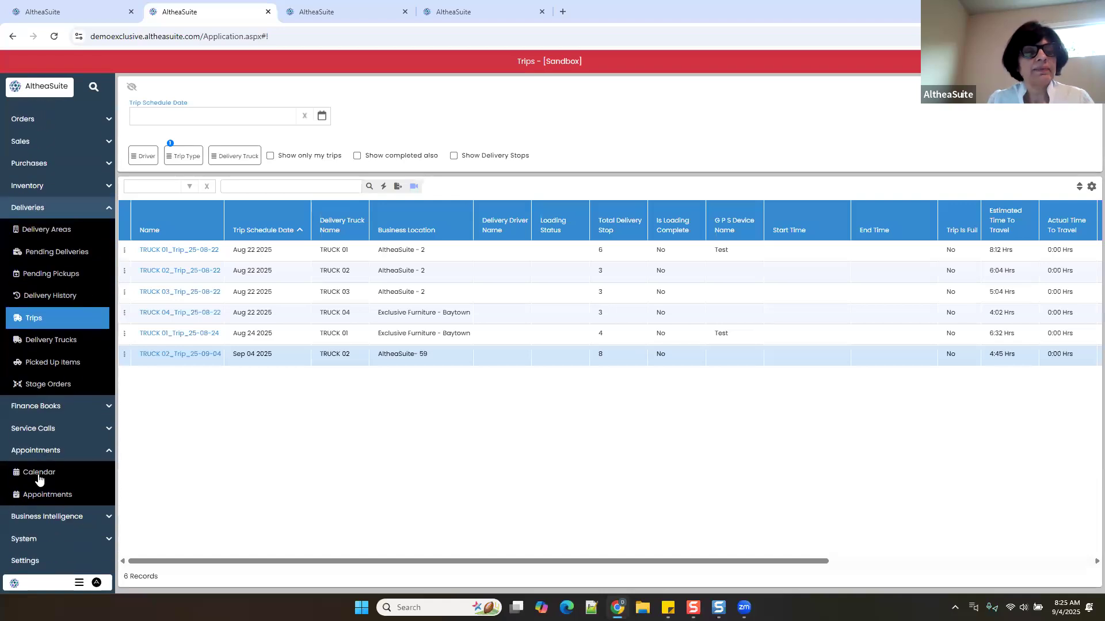
click(38, 474)
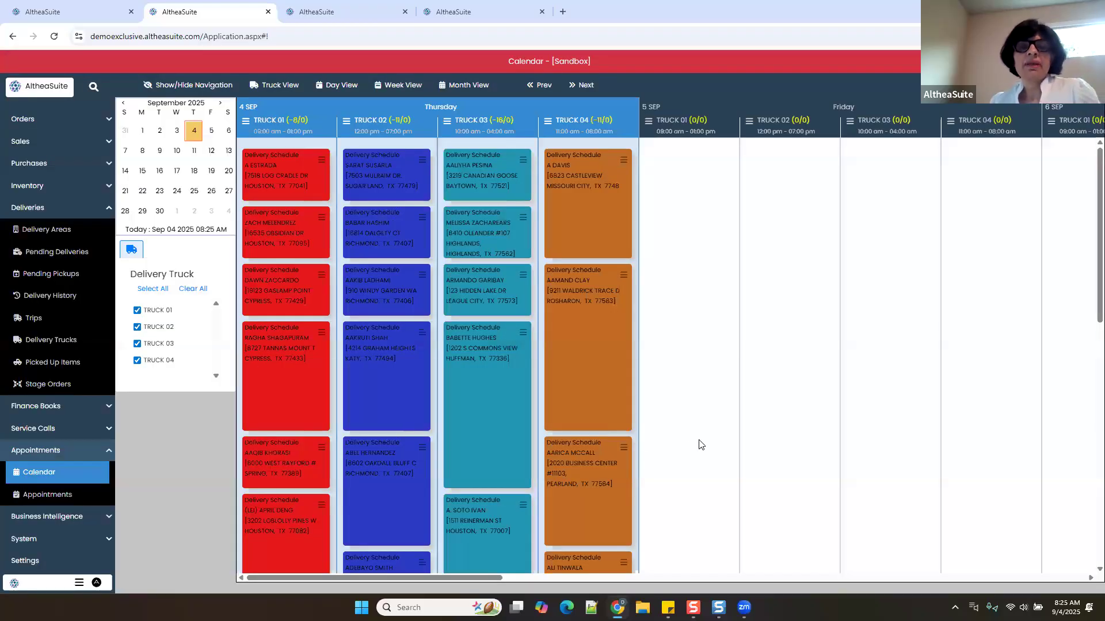
scroll(716, 384, down, 3)
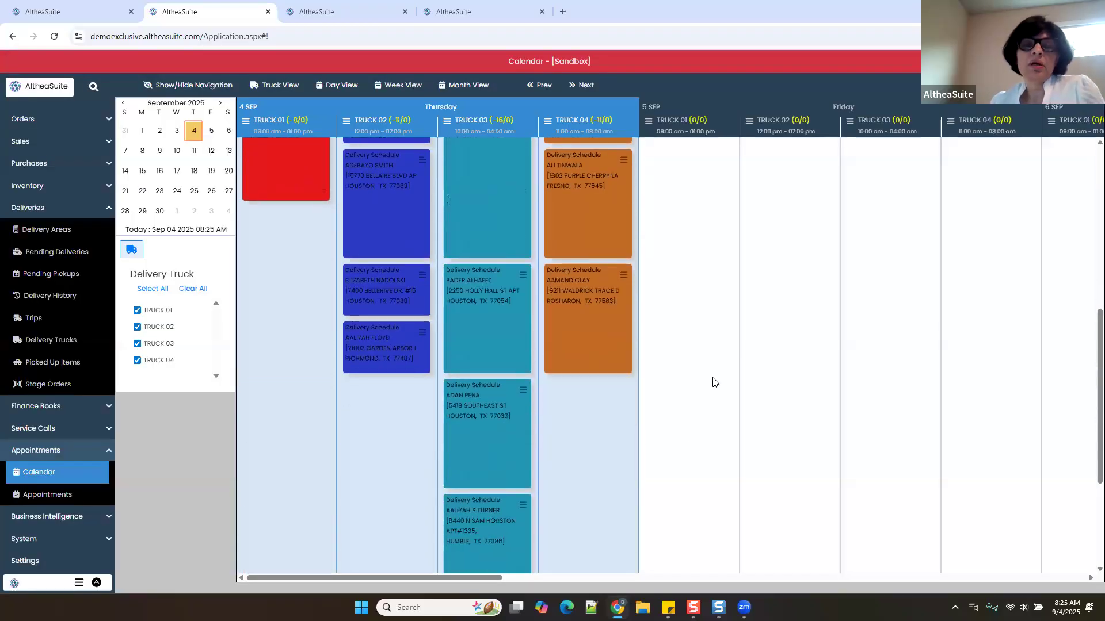
scroll(693, 374, up, 3)
scroll(46, 389, up, 2)
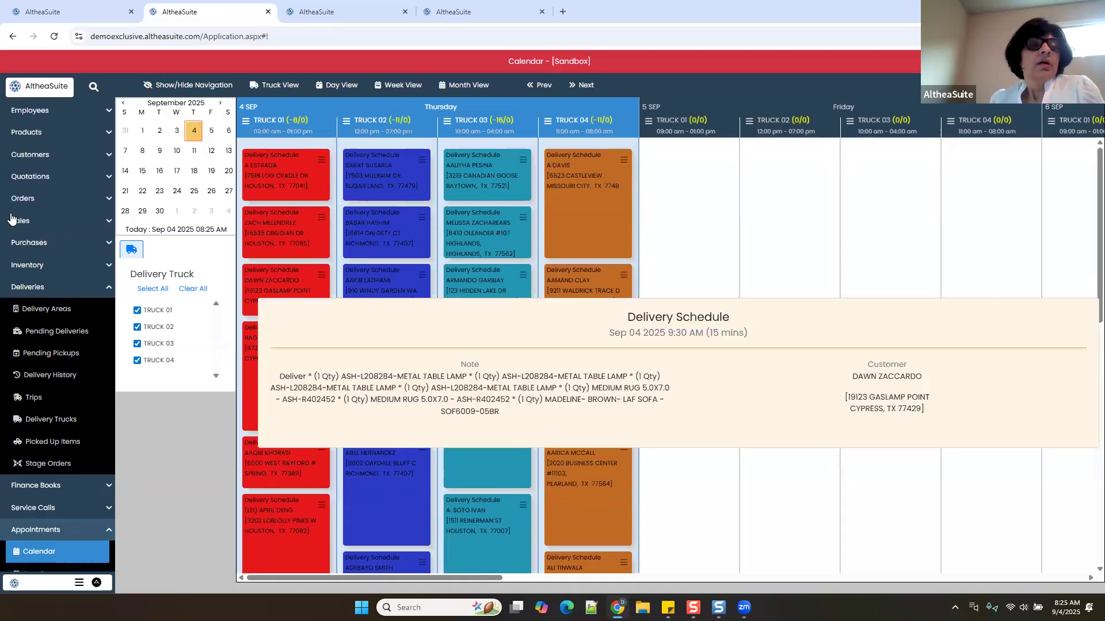
scroll(46, 388, down, 3)
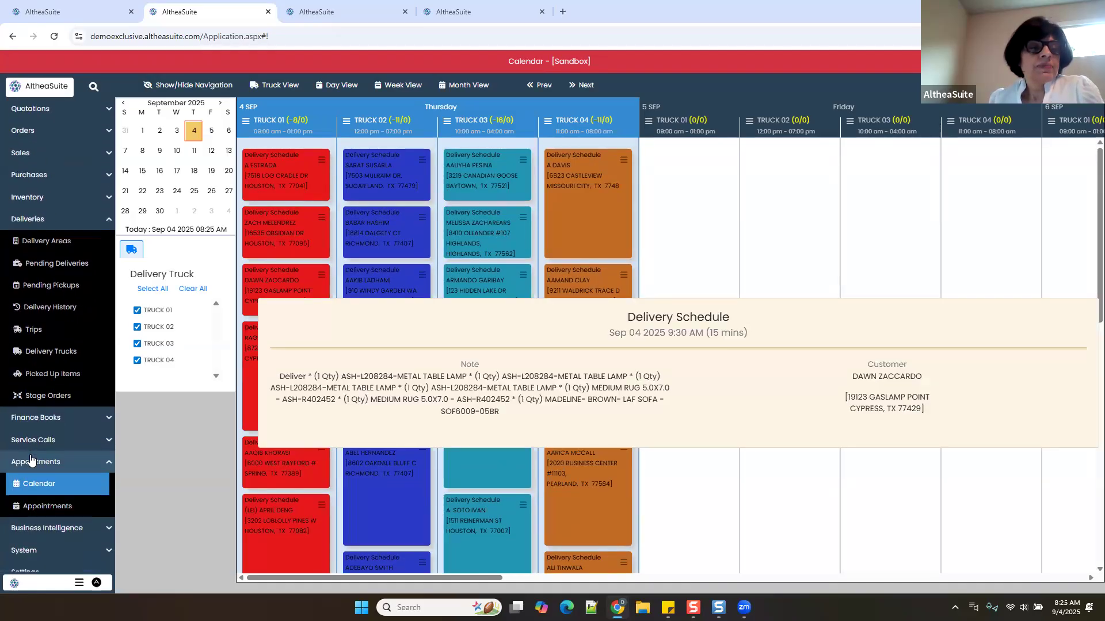
Open TRUCK 02_Trip_25-09-04 for modification from the trips list, review its stops and customer notification options, and close it without updating
click(33, 320)
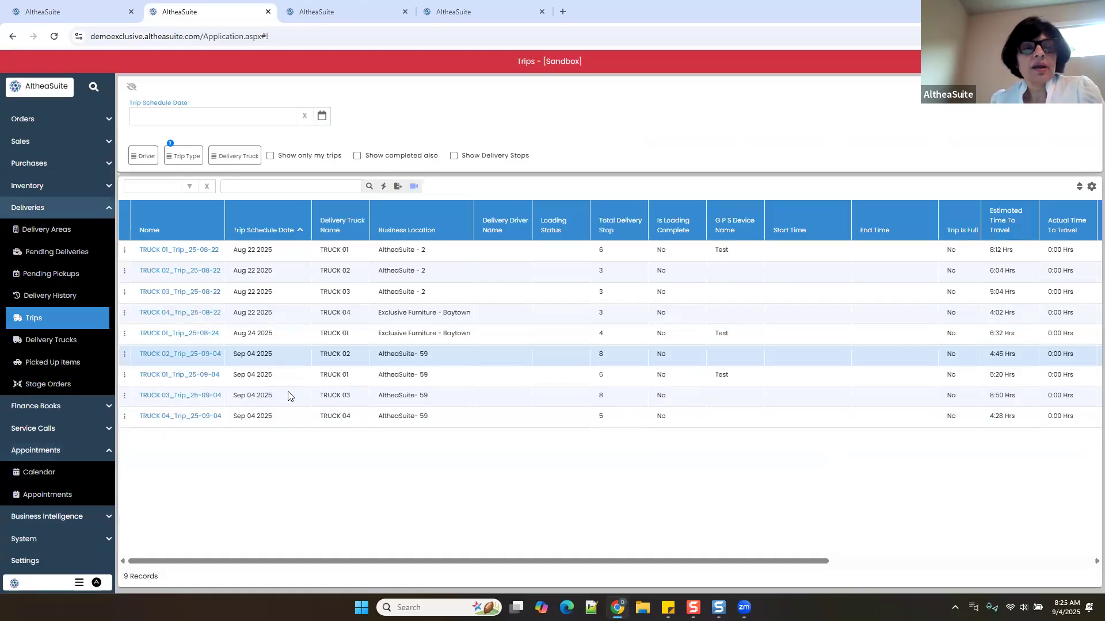
click(125, 353)
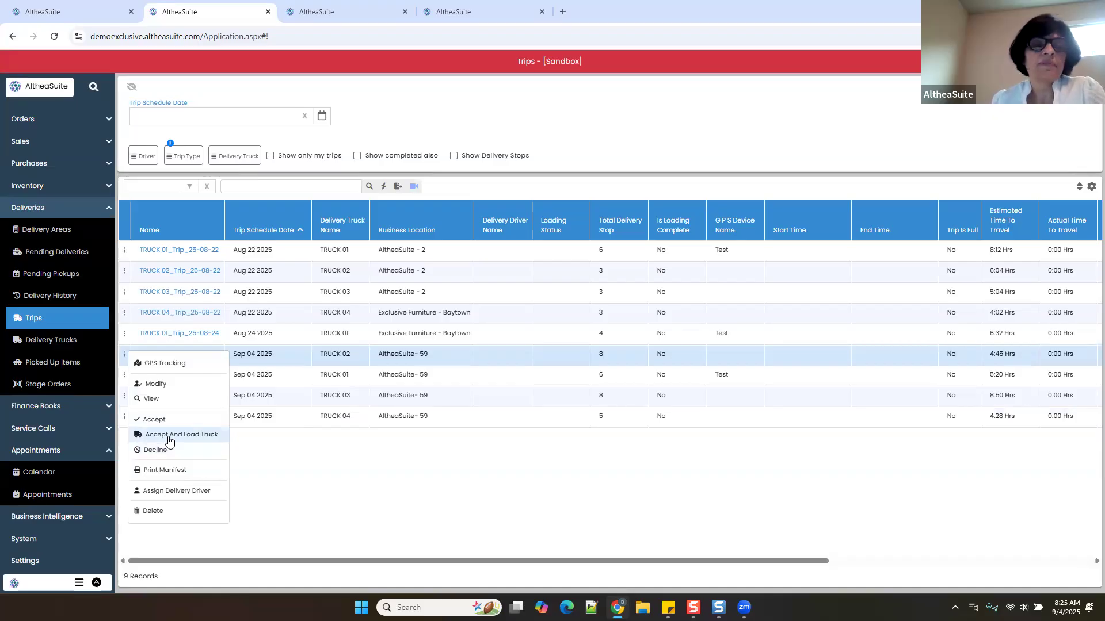
click(157, 384)
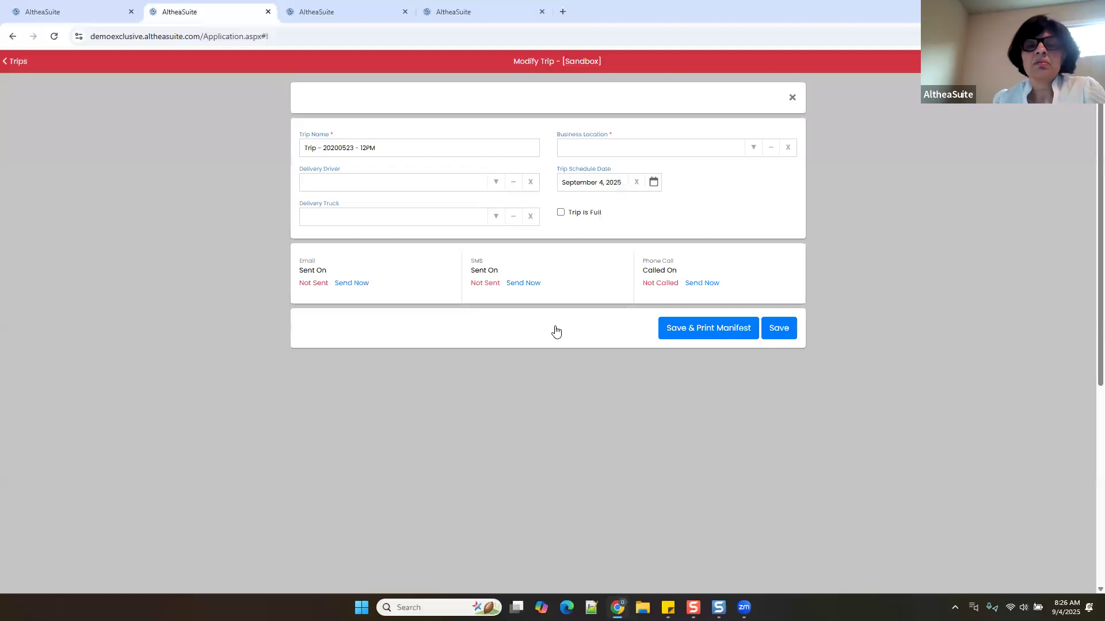
scroll(560, 403, down, 6)
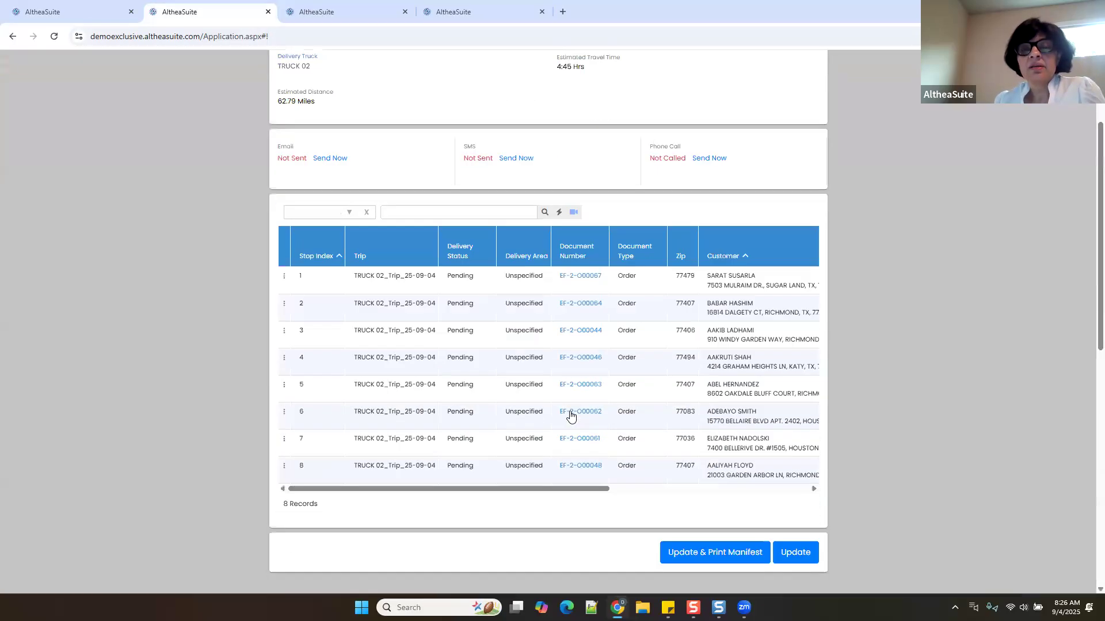
scroll(453, 258, up, 5)
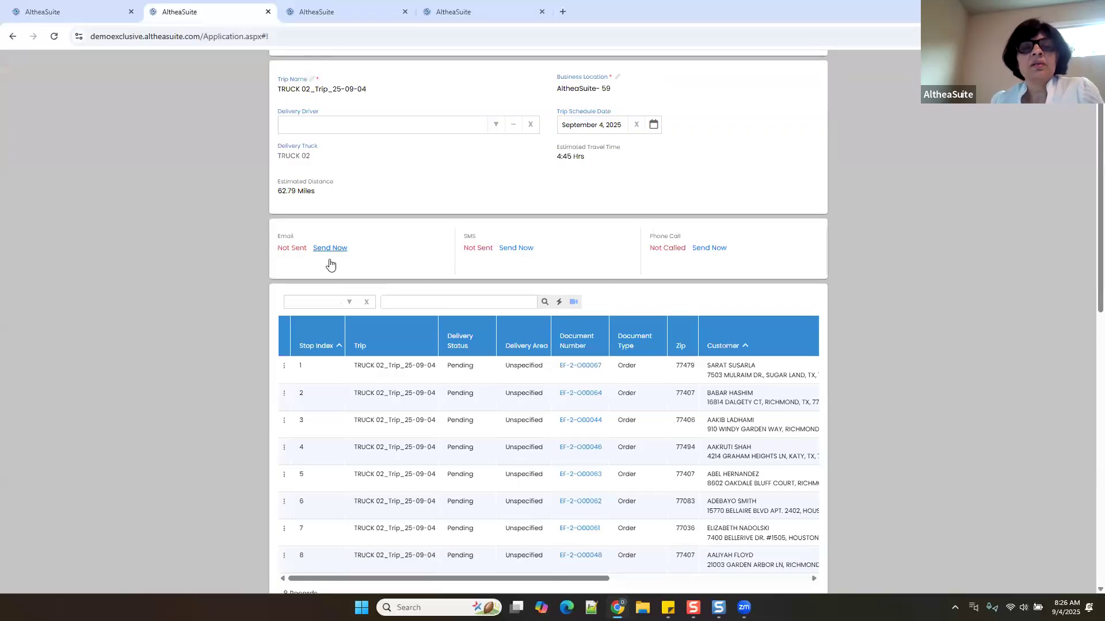
scroll(631, 254, up, 2)
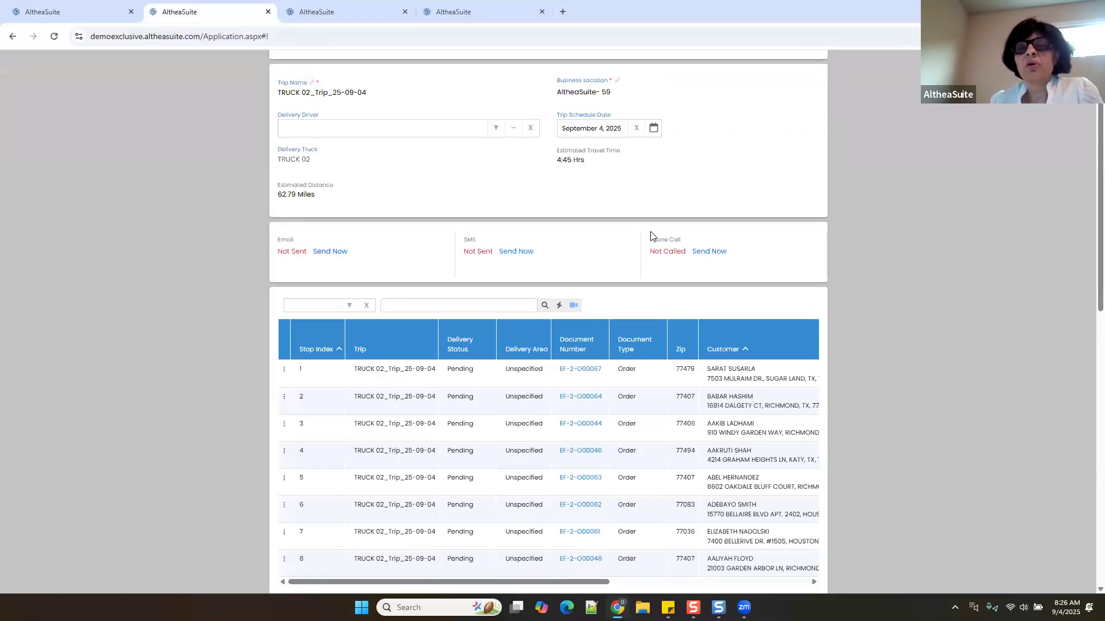
click(814, 99)
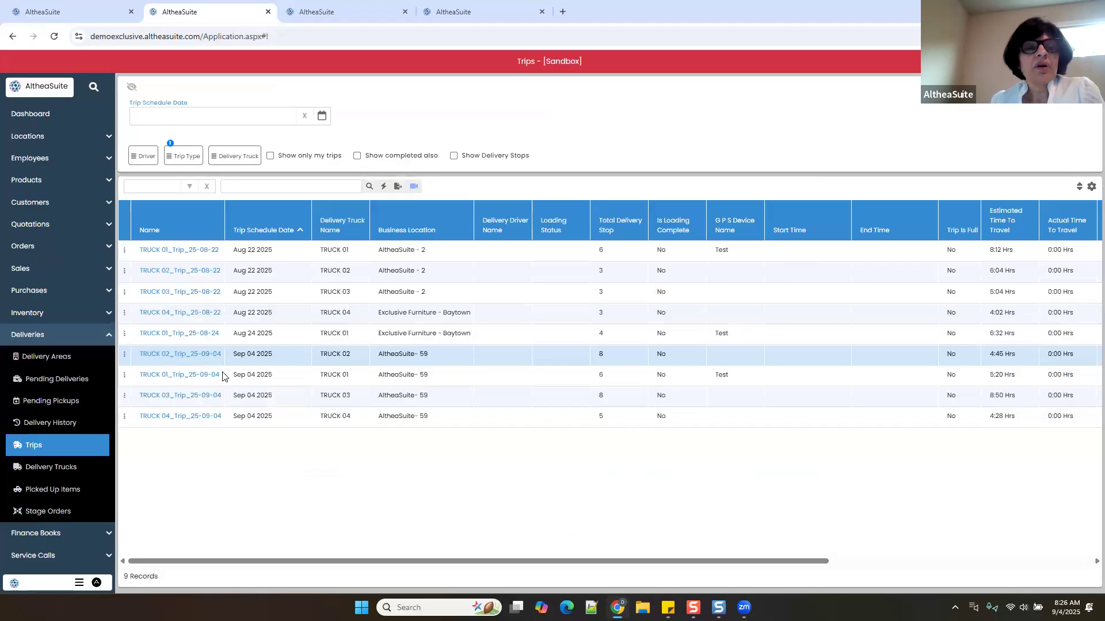
Open the orders list and review the order schedule dates of the scheduled deliveries
click(30, 248)
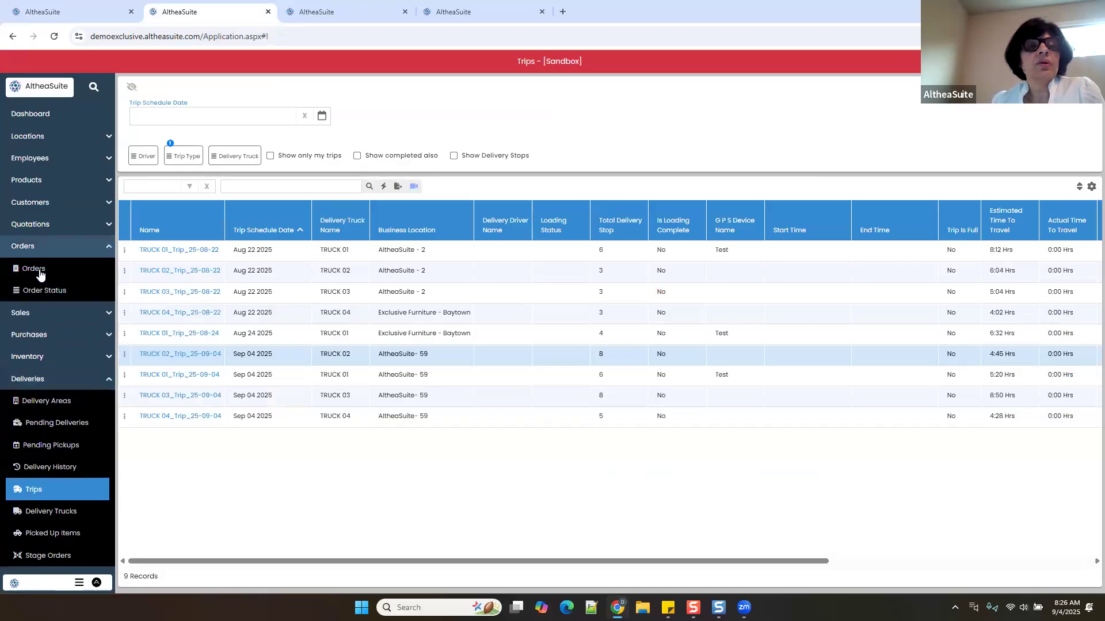
click(35, 268)
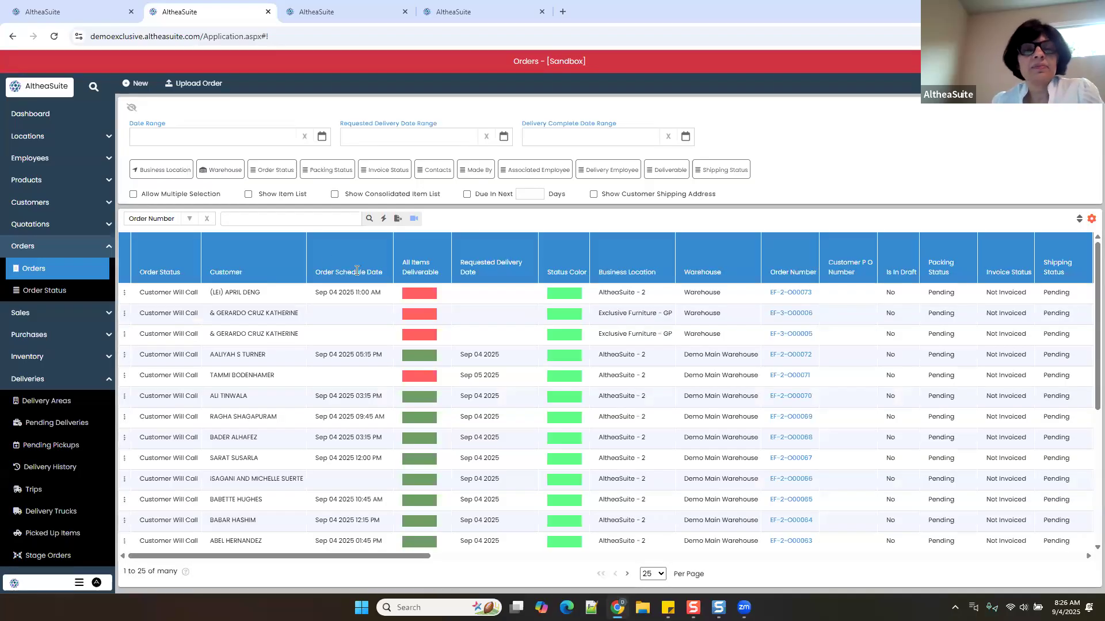
click(347, 361)
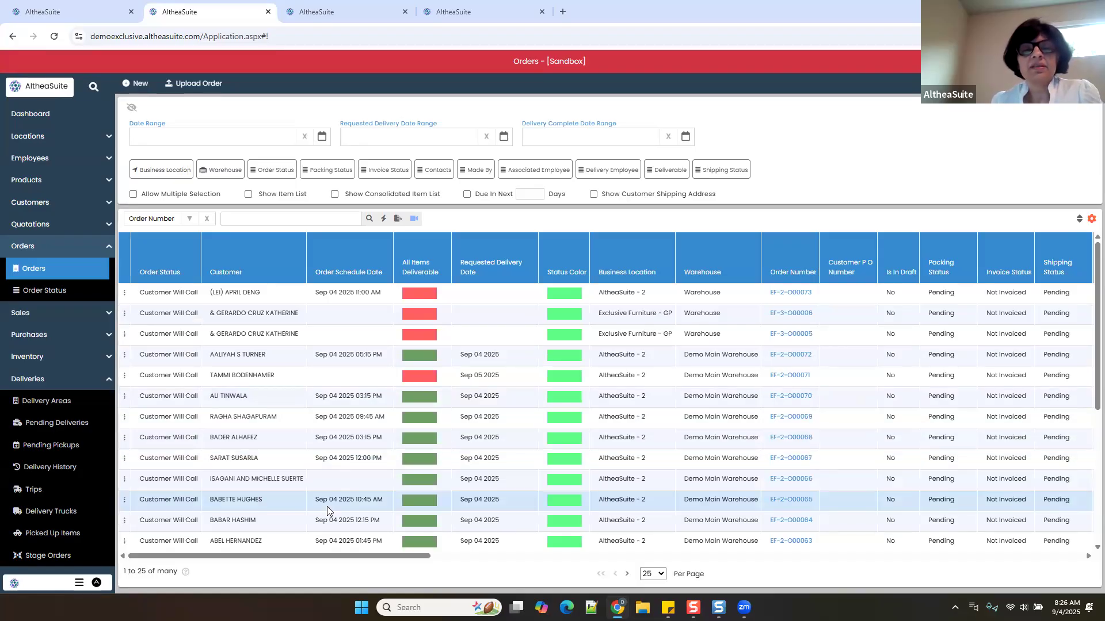
scroll(329, 494, down, 4)
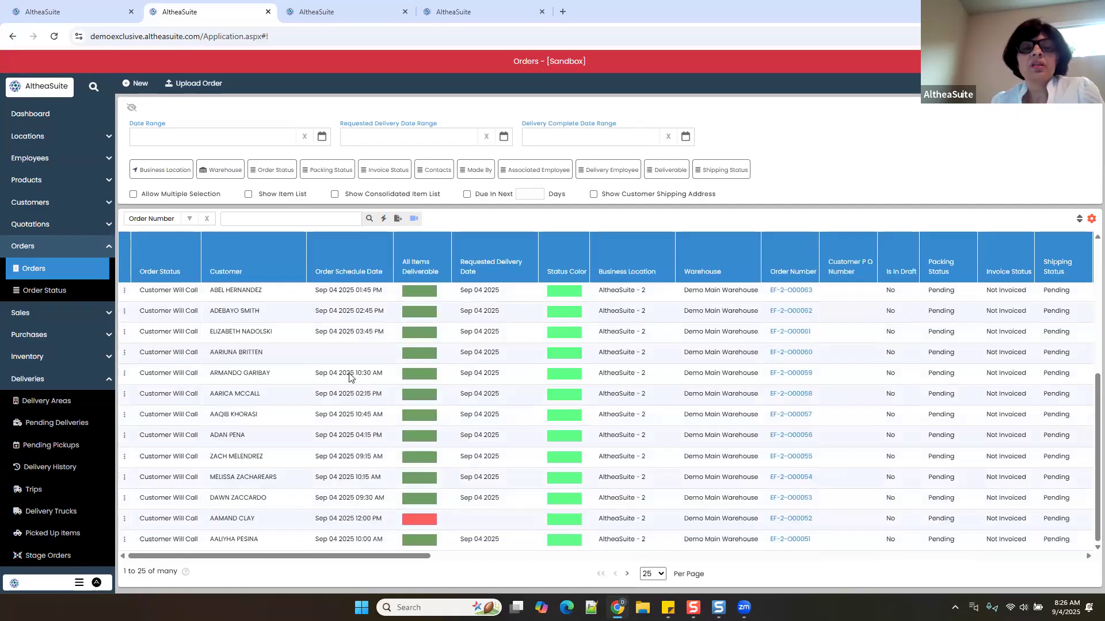
scroll(346, 374, up, 4)
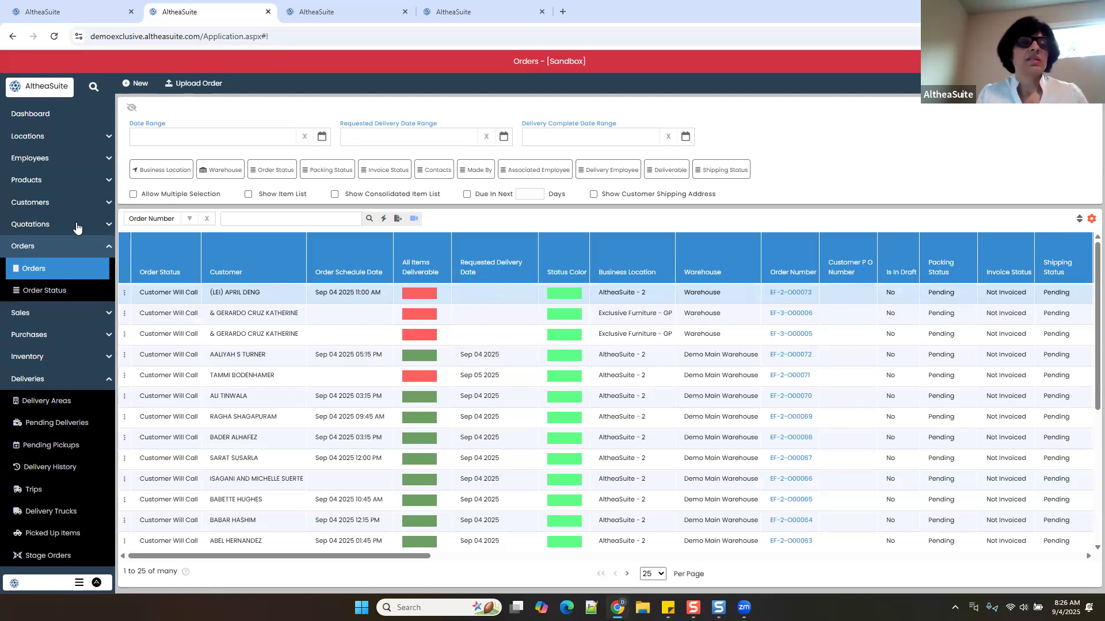
click(74, 248)
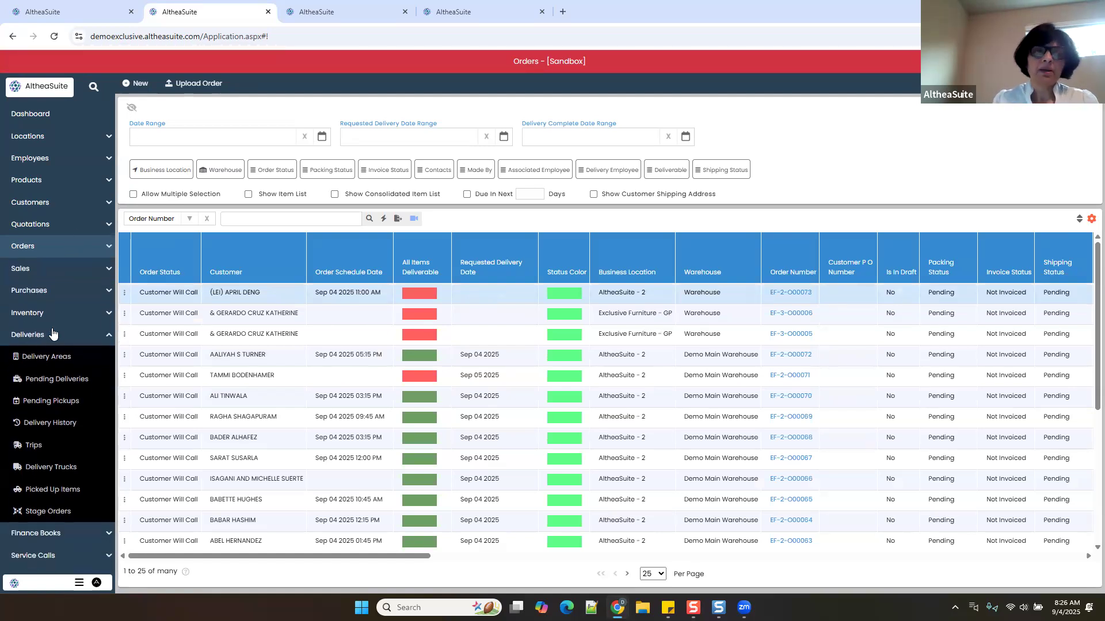
click(48, 337)
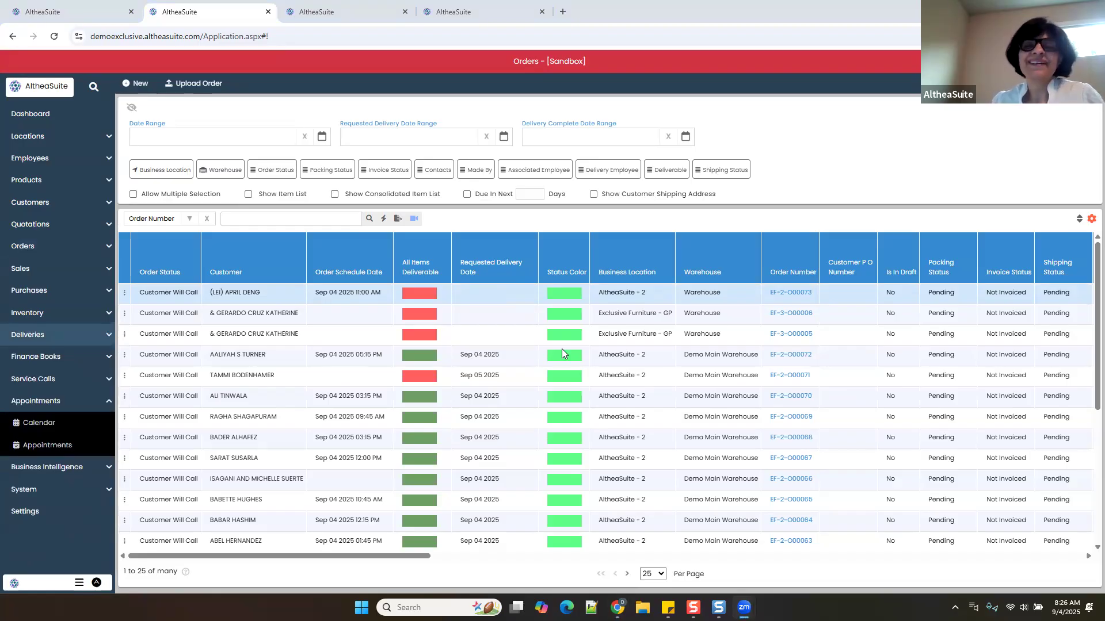
click(517, 353)
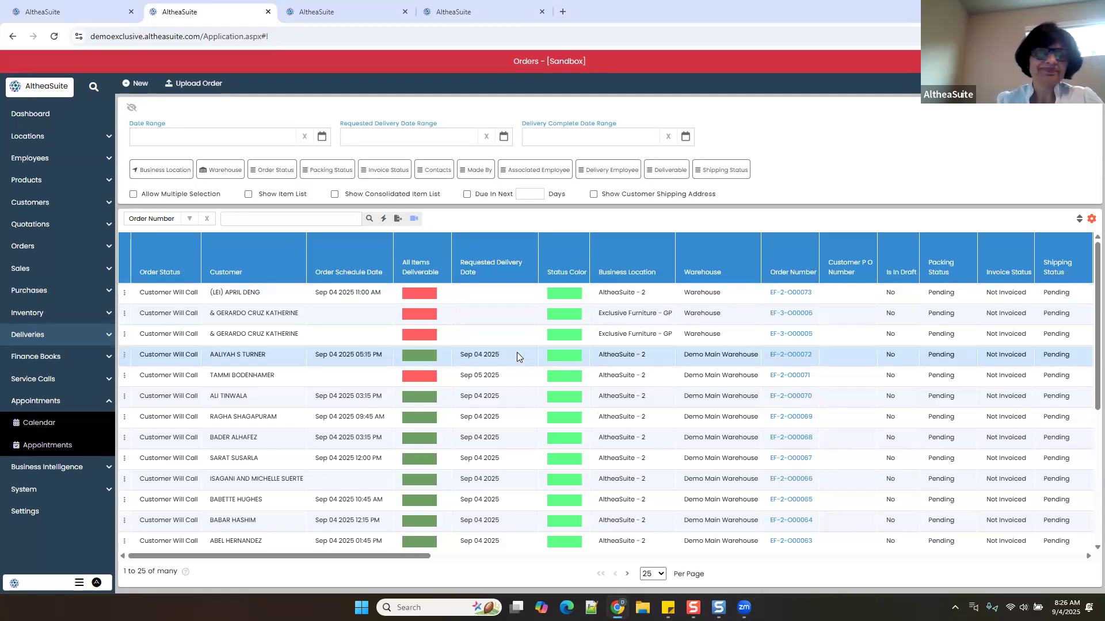
click(47, 406)
click(48, 406)
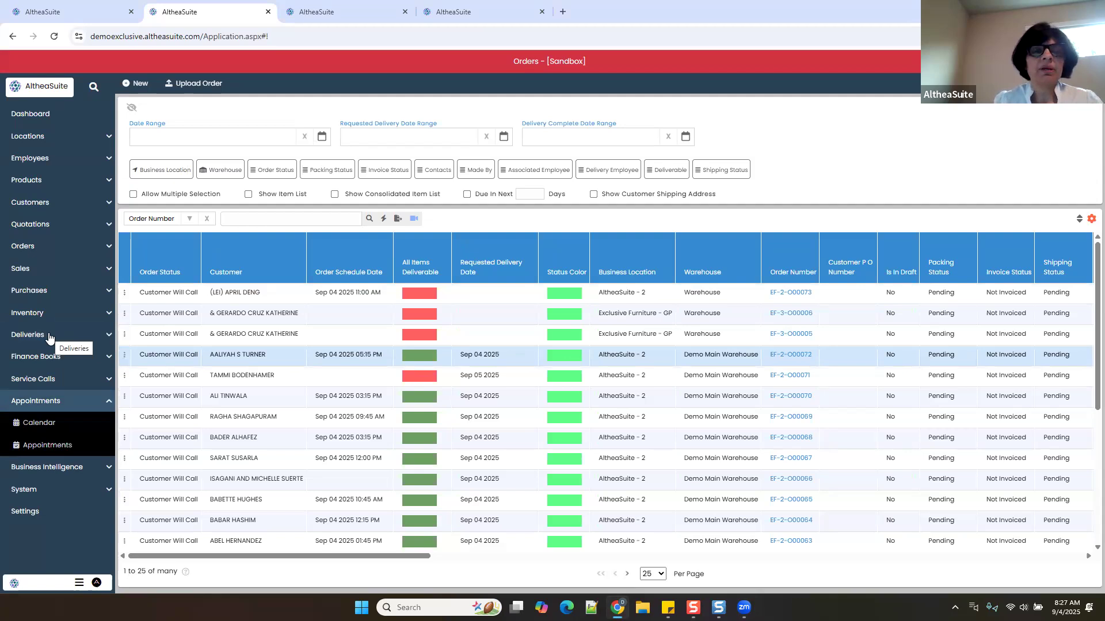
Open the pending deliveries list, select the first delivery and review the actions available for it
click(48, 336)
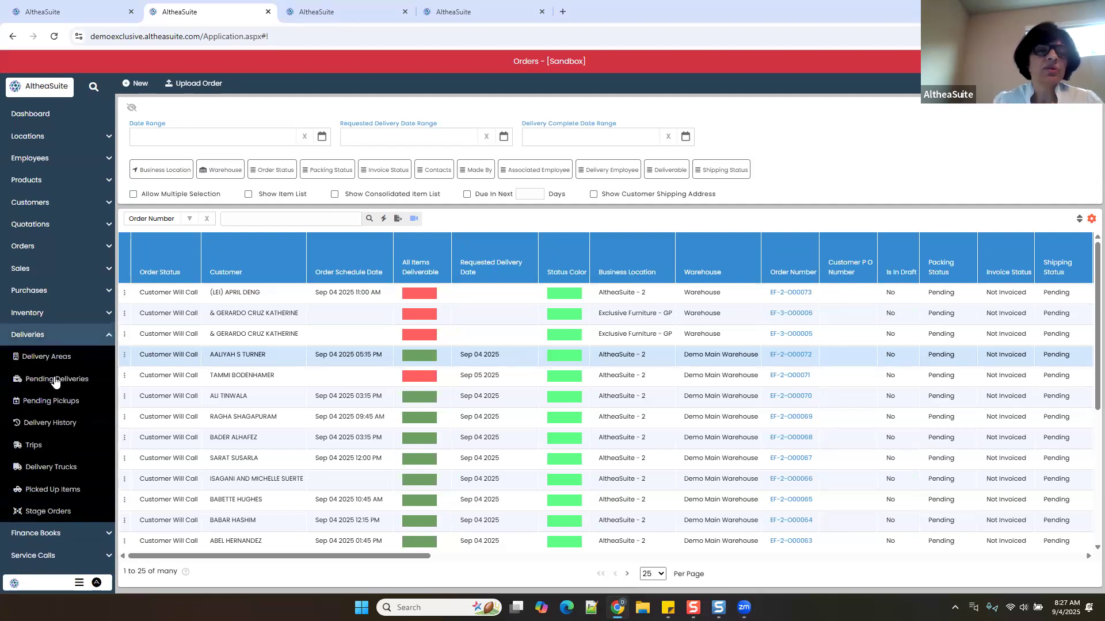
click(56, 380)
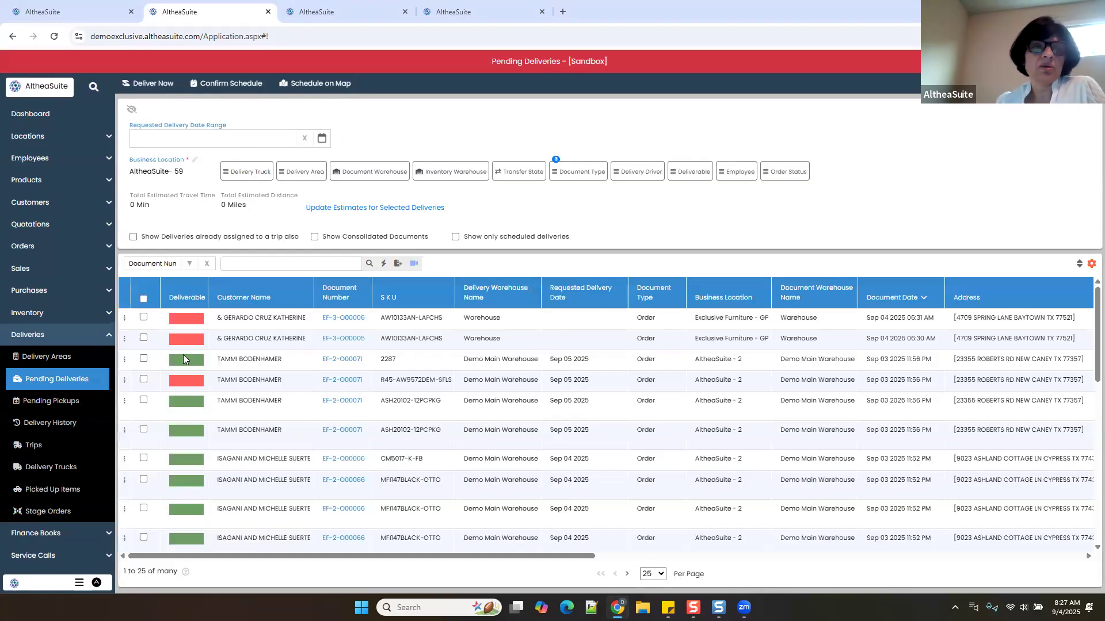
click(144, 317)
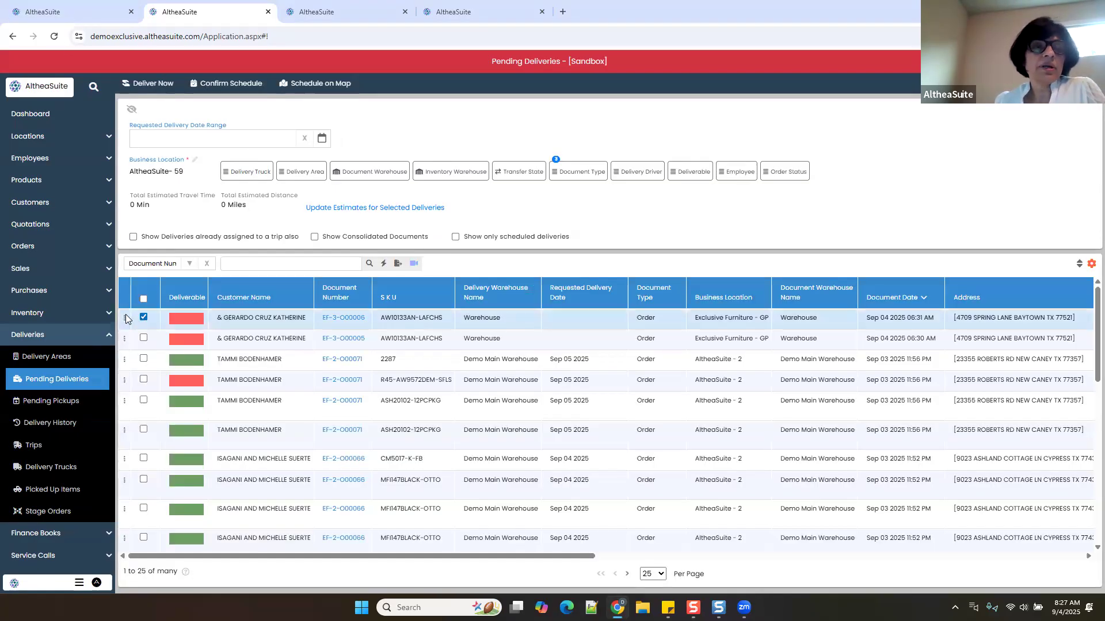
click(124, 318)
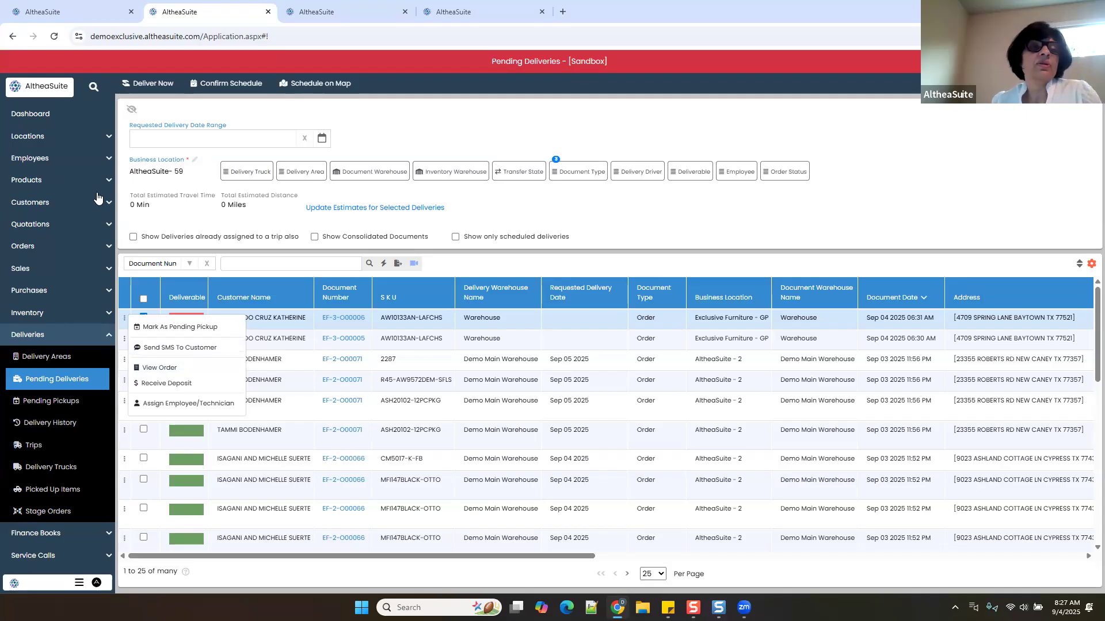
click(280, 342)
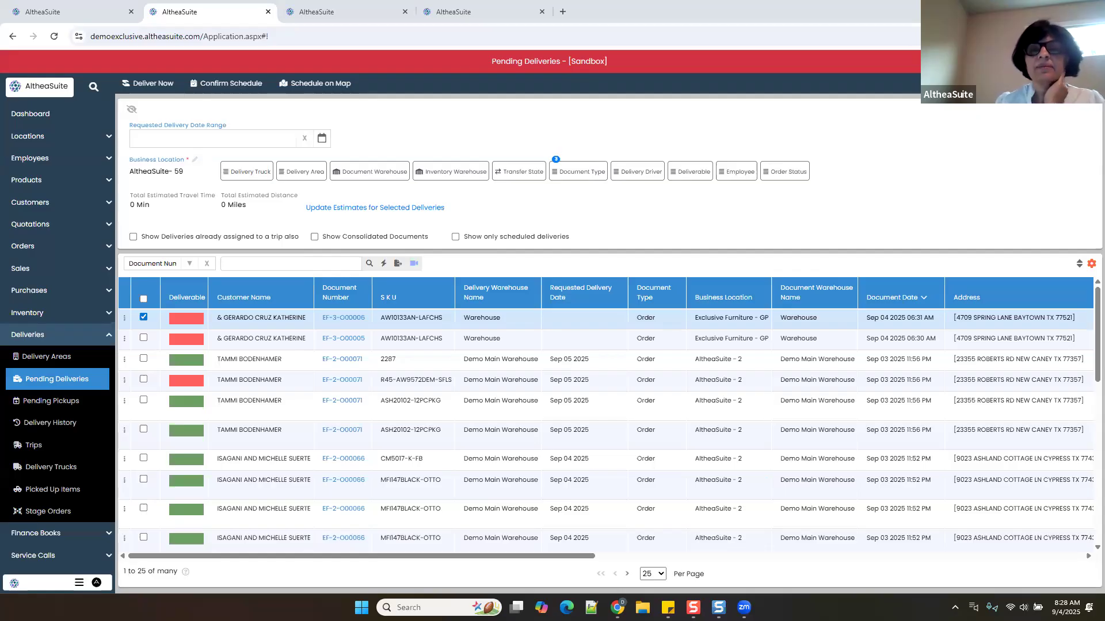
Review the SMS gateway settings, close them without changes and return to the September 4 truck schedule map
click(52, 334)
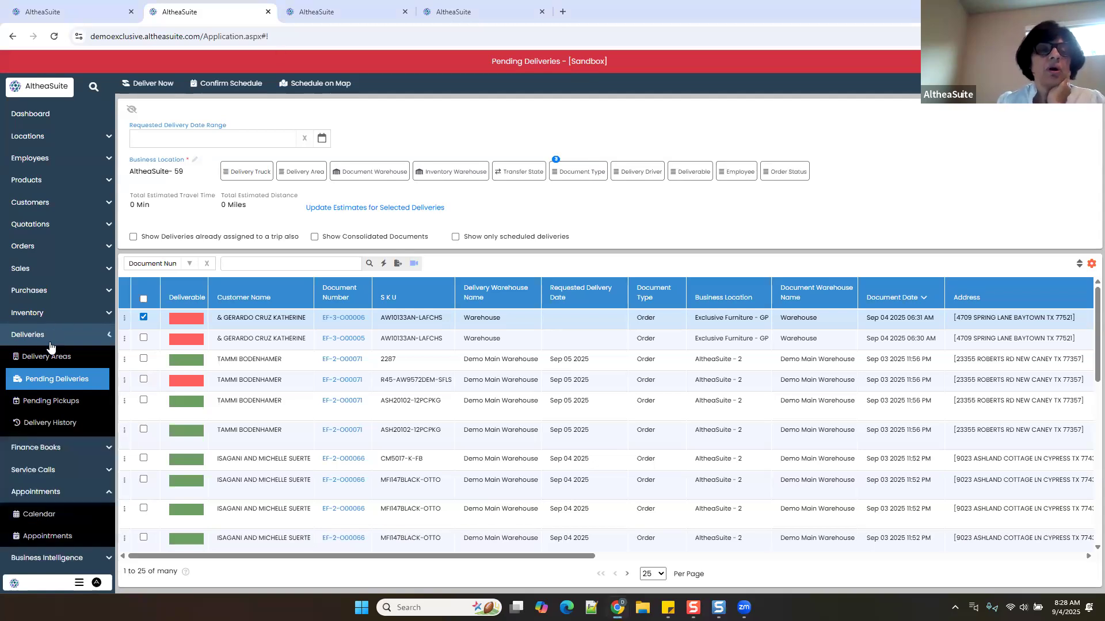
click(52, 401)
click(52, 401)
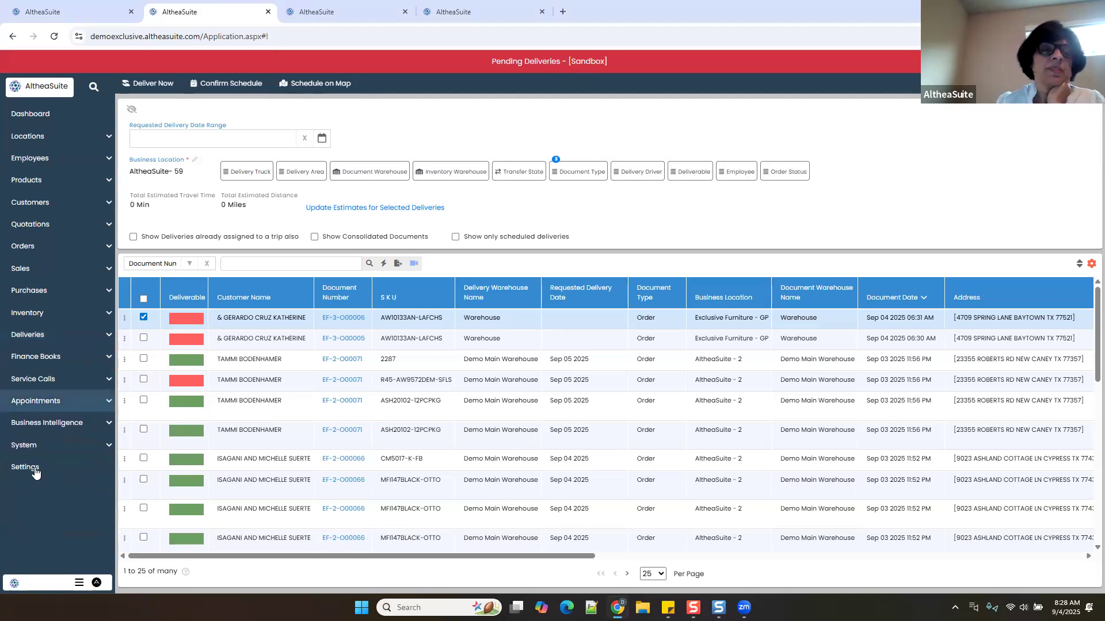
click(25, 466)
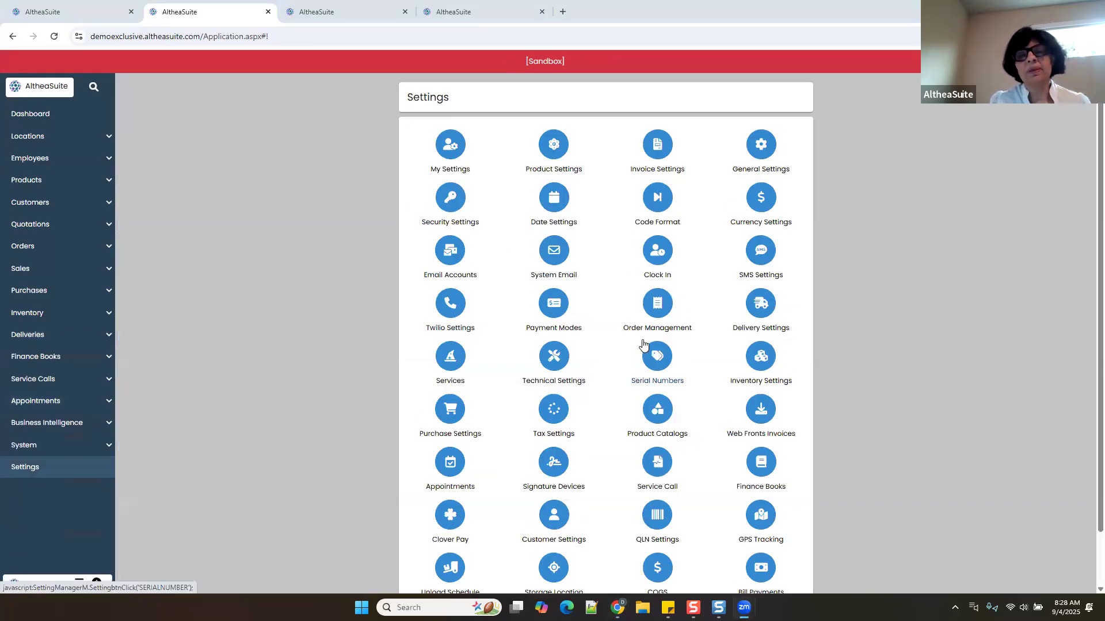
click(763, 257)
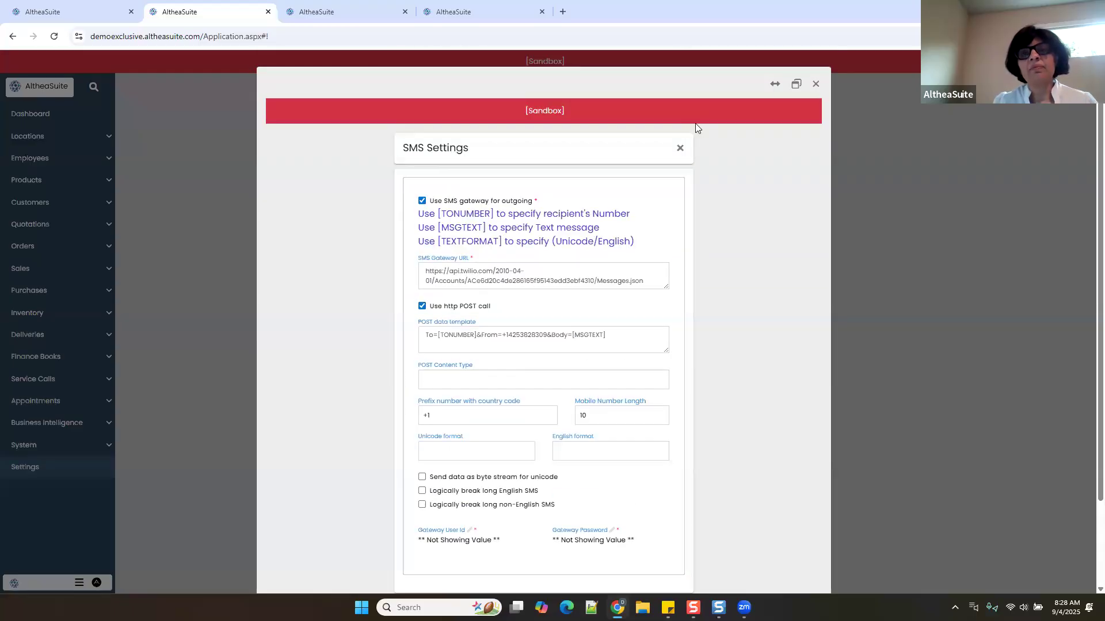
click(815, 88)
scroll(516, 469, down, 1)
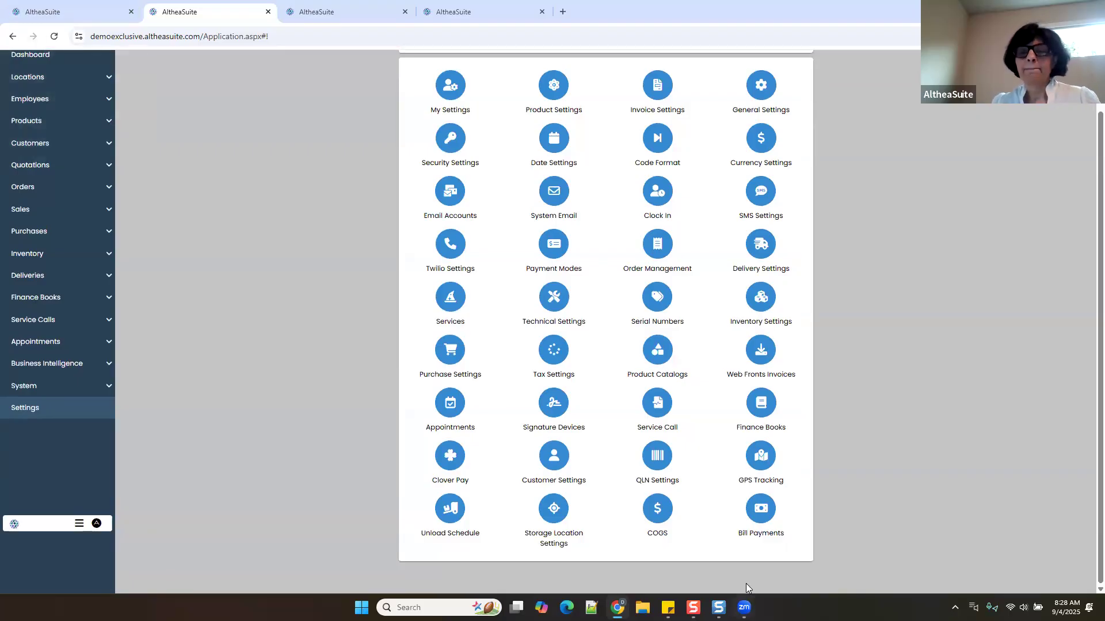
click(57, 11)
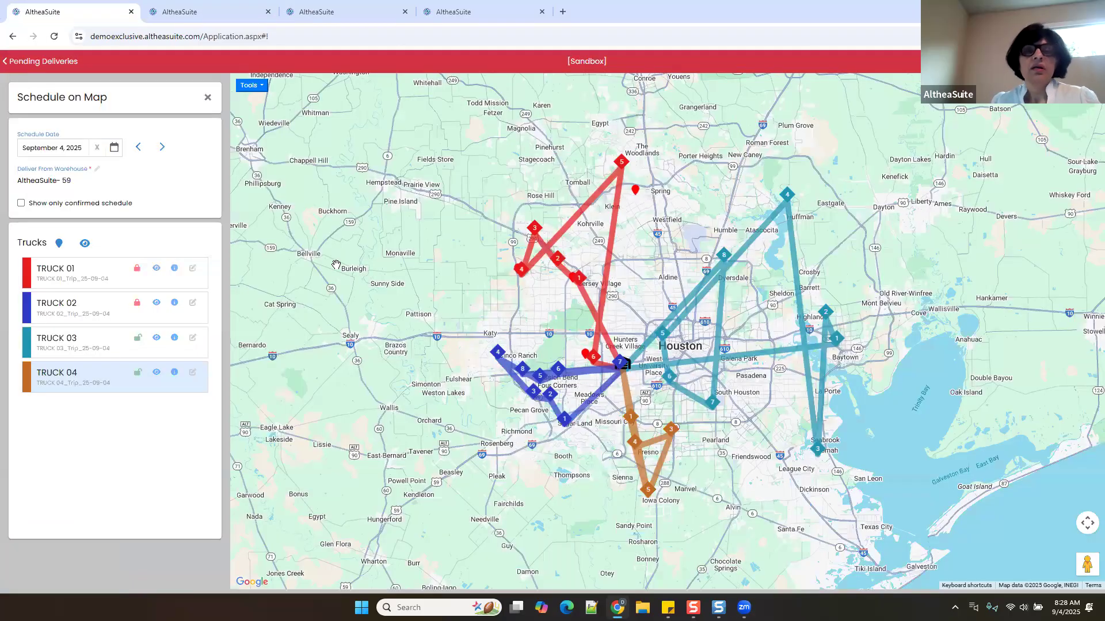